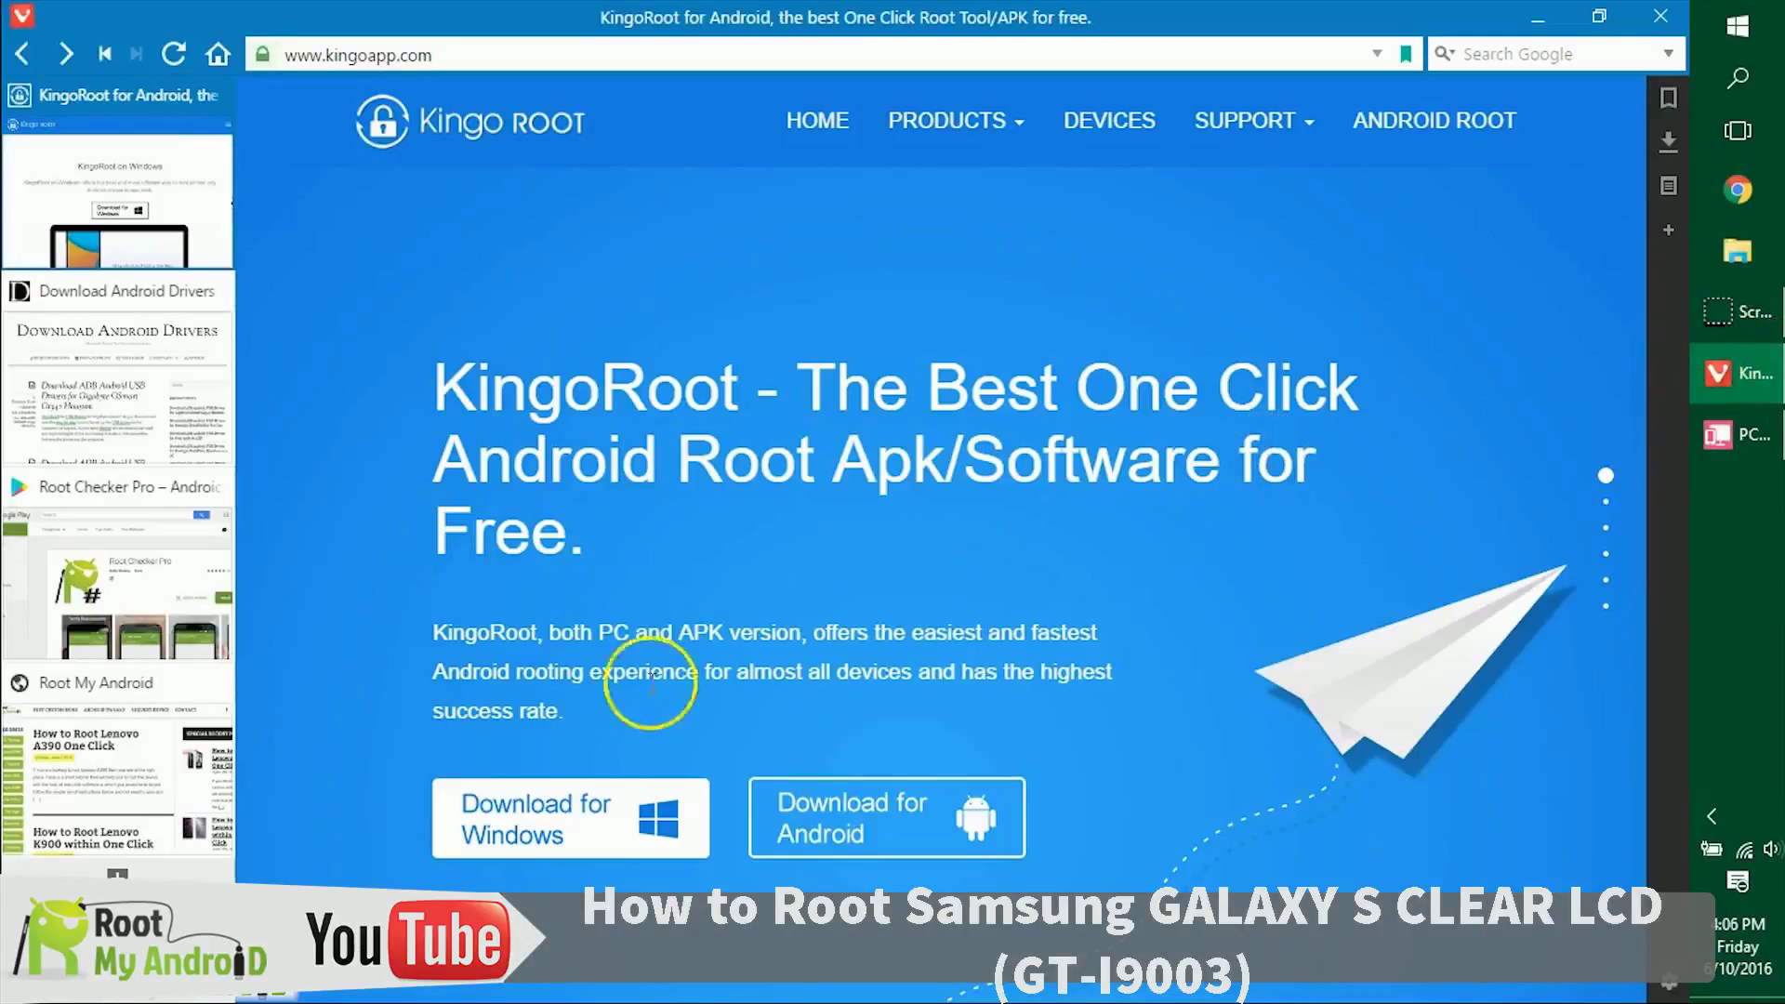
- Download the KingoRoot.exe installer for Windows, then switch to the Download Android Drivers page
left_click(516, 821)
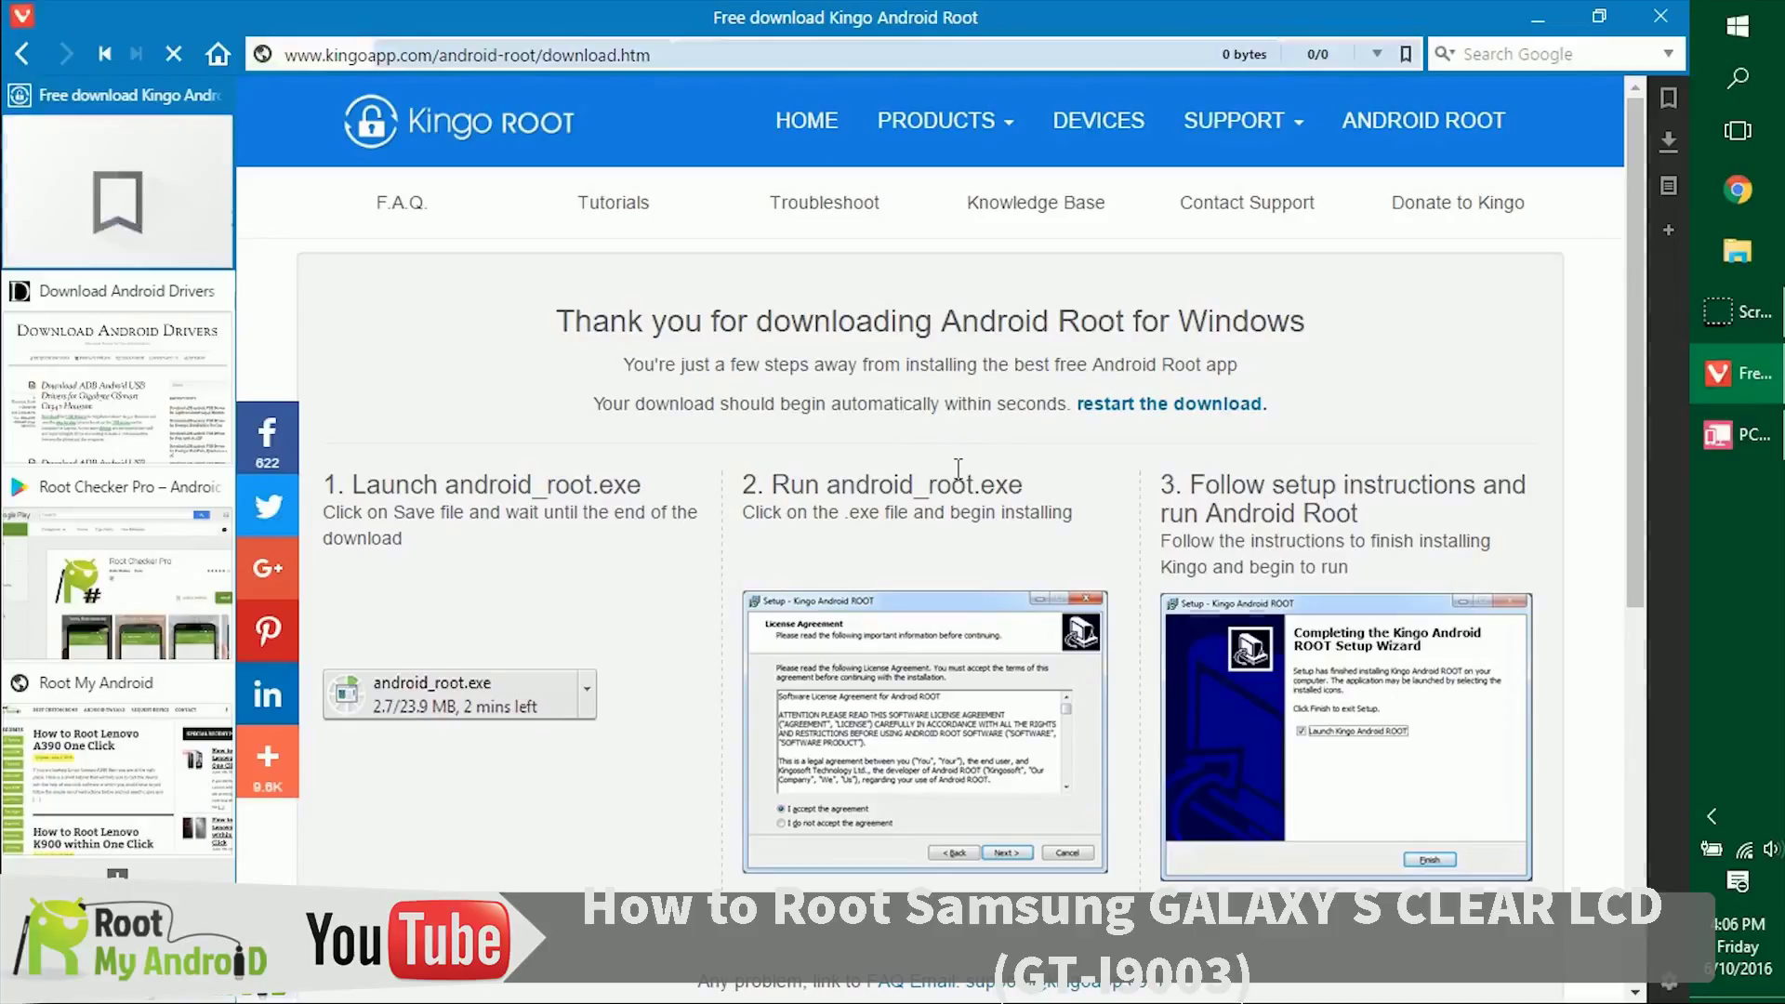
left_click(739, 305)
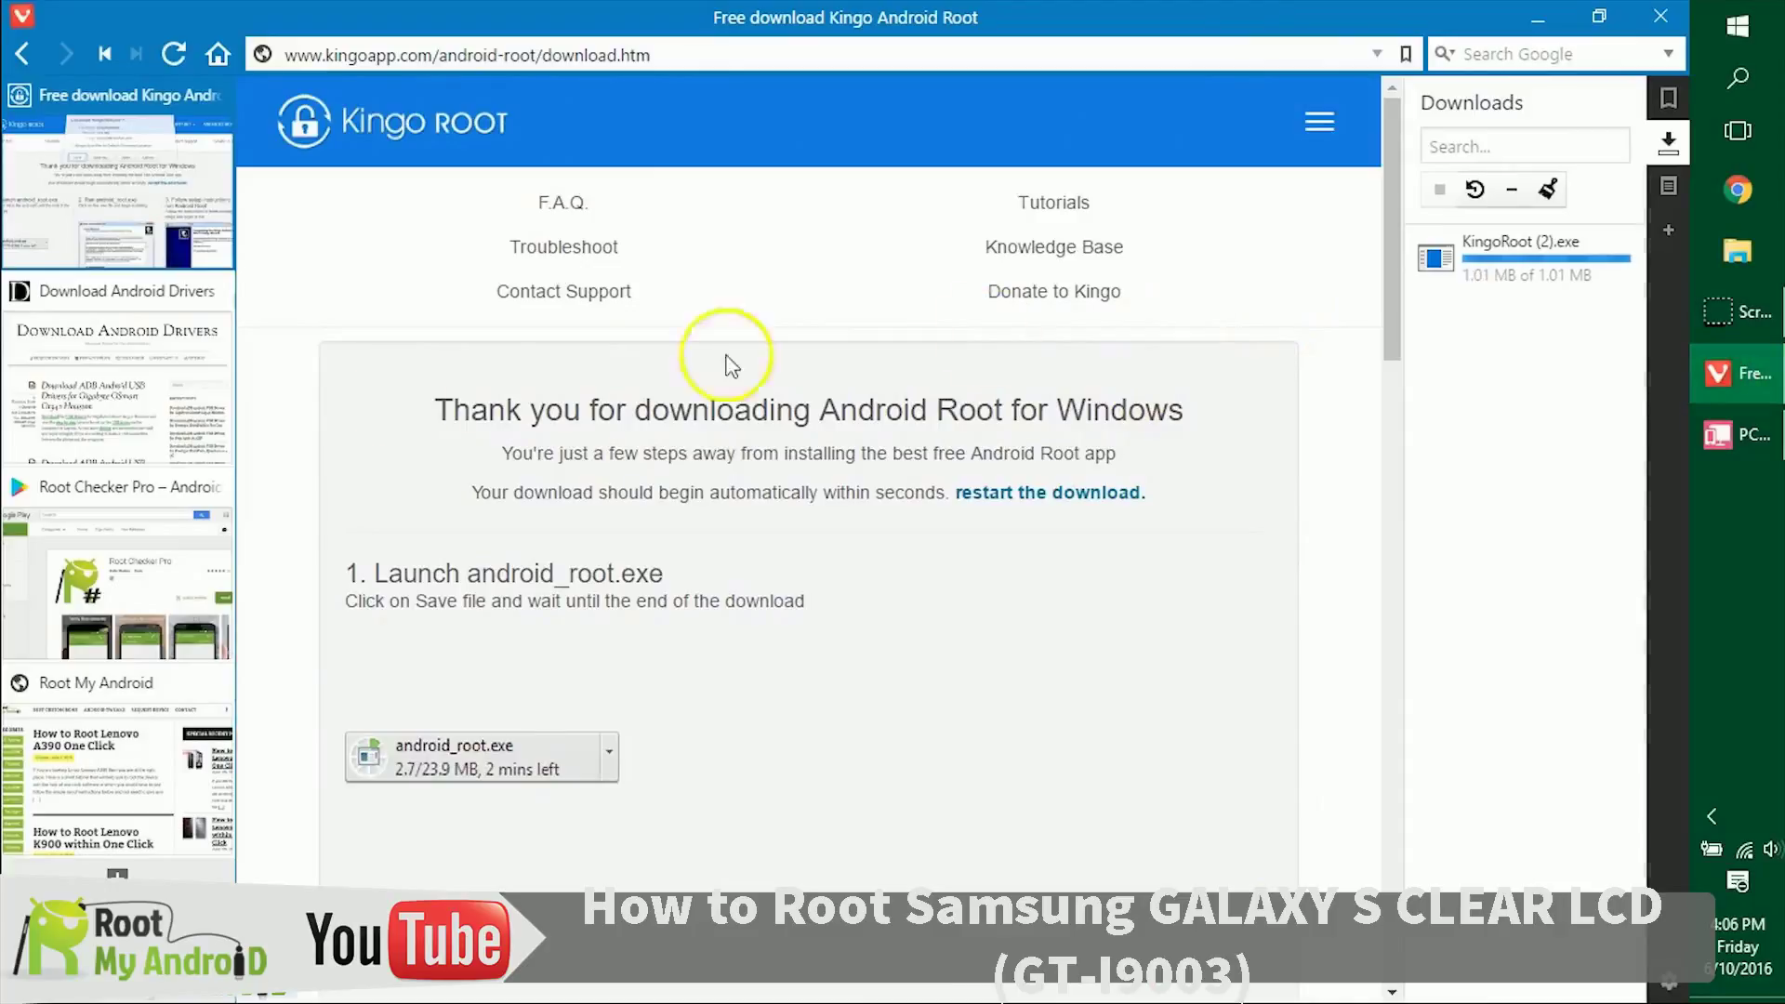
left_click(161, 384)
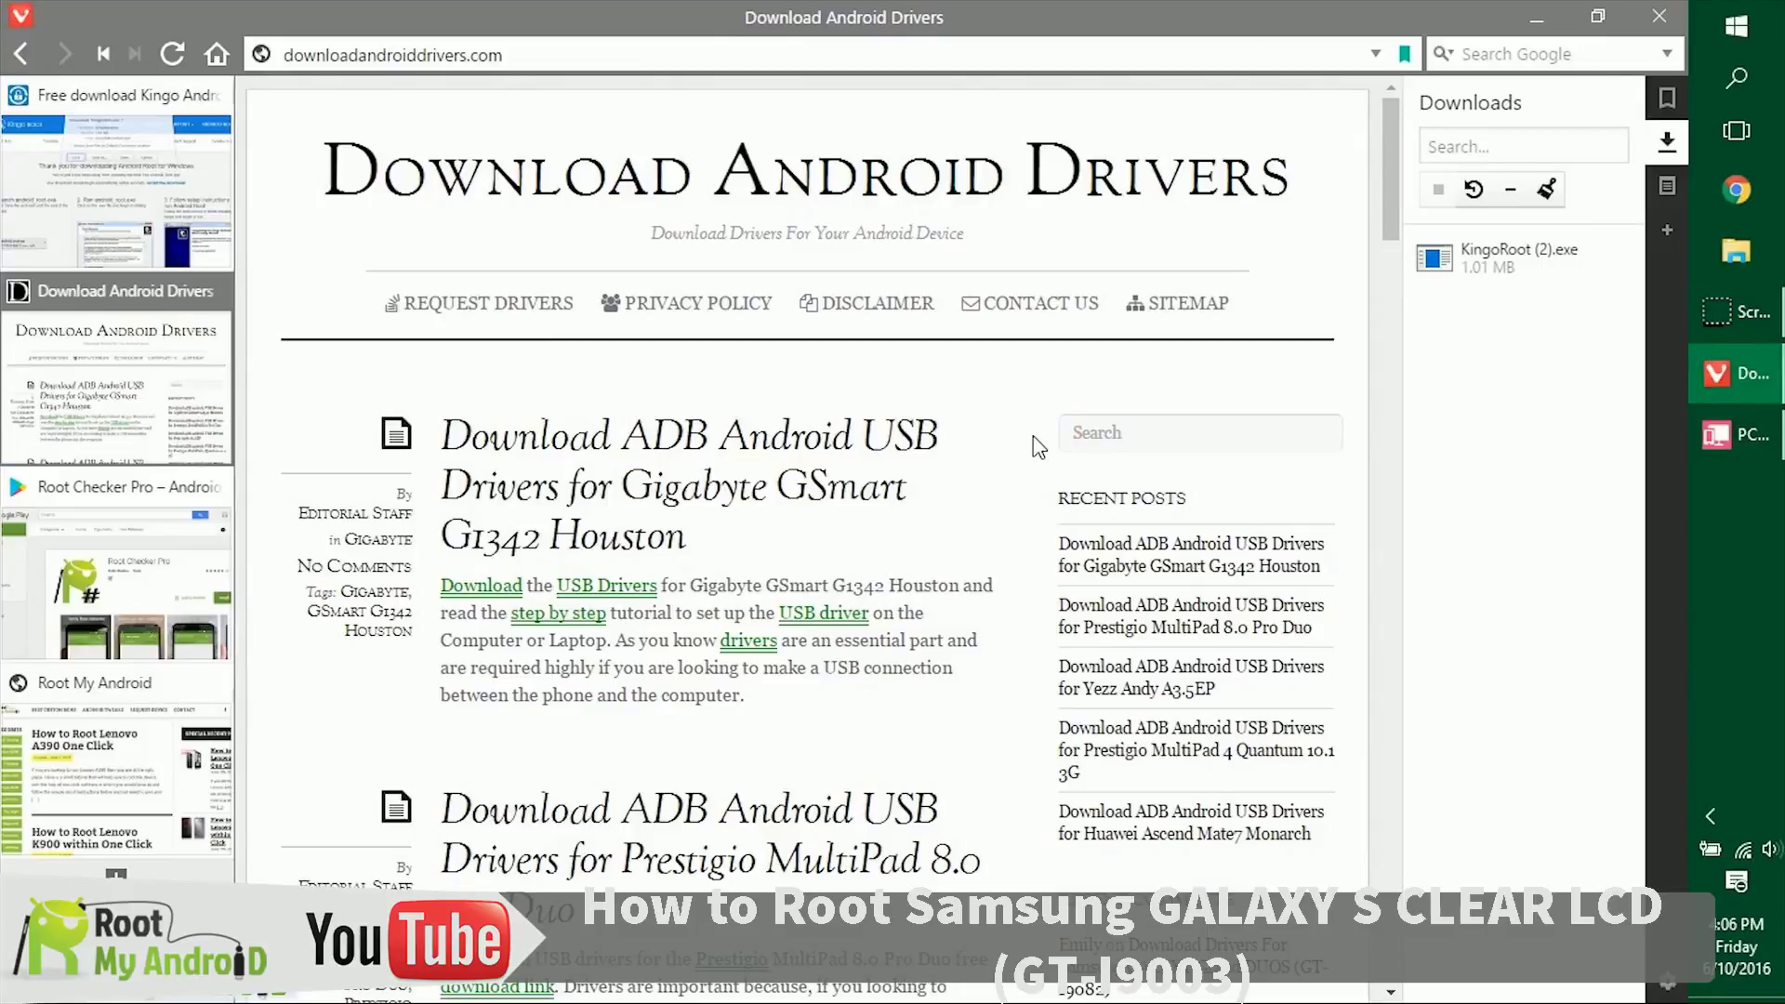
scroll(1037, 444, "down", 5)
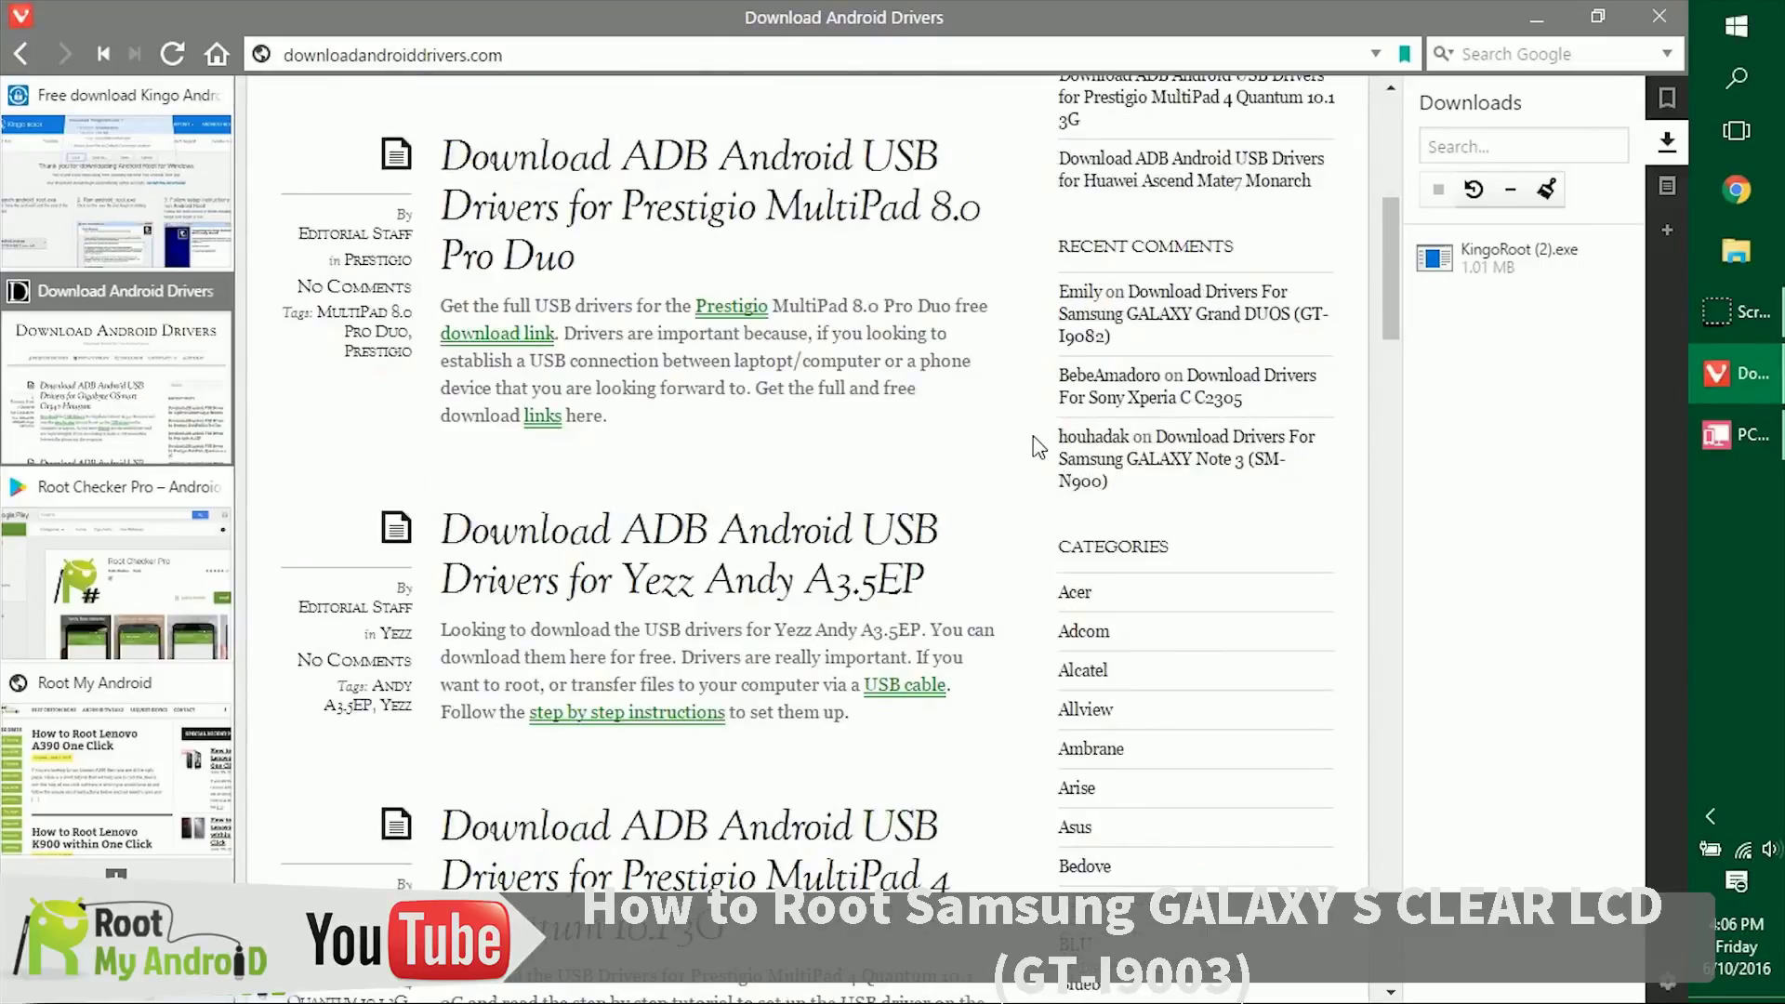
scroll(1038, 445, "down", 3)
scroll(1088, 558, "down", 3)
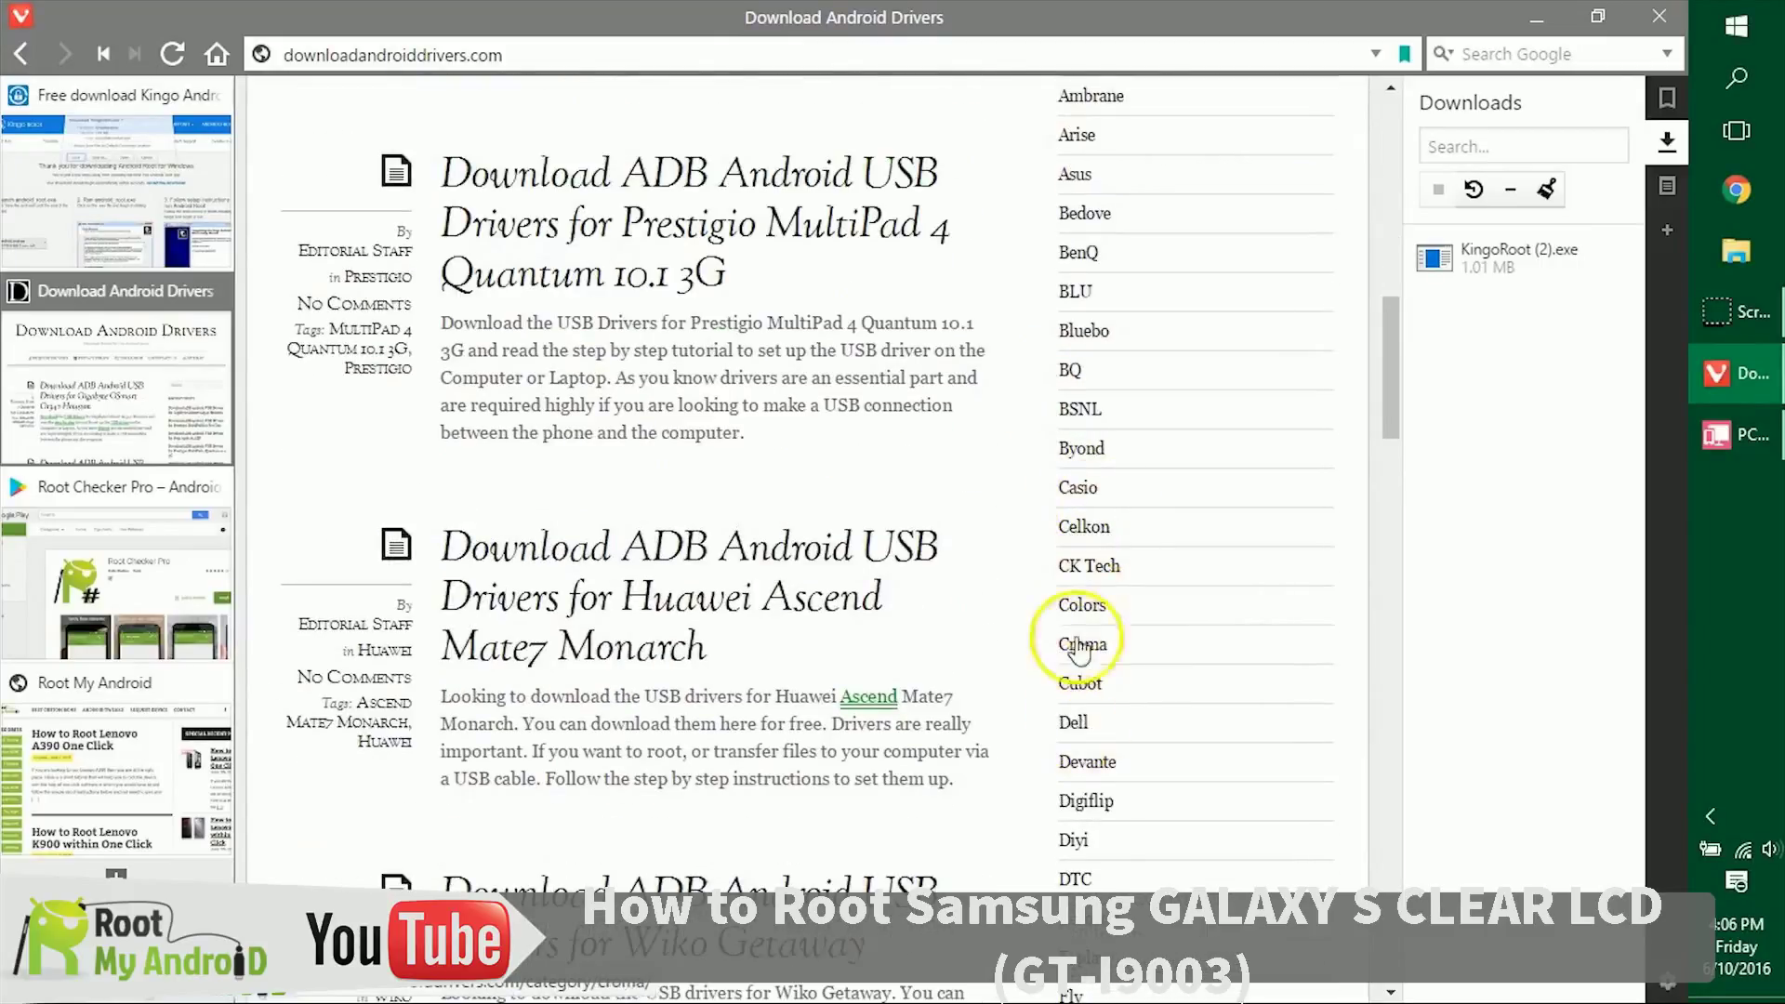
scroll(1083, 641, "up", 5)
scroll(1060, 614, "up", 5)
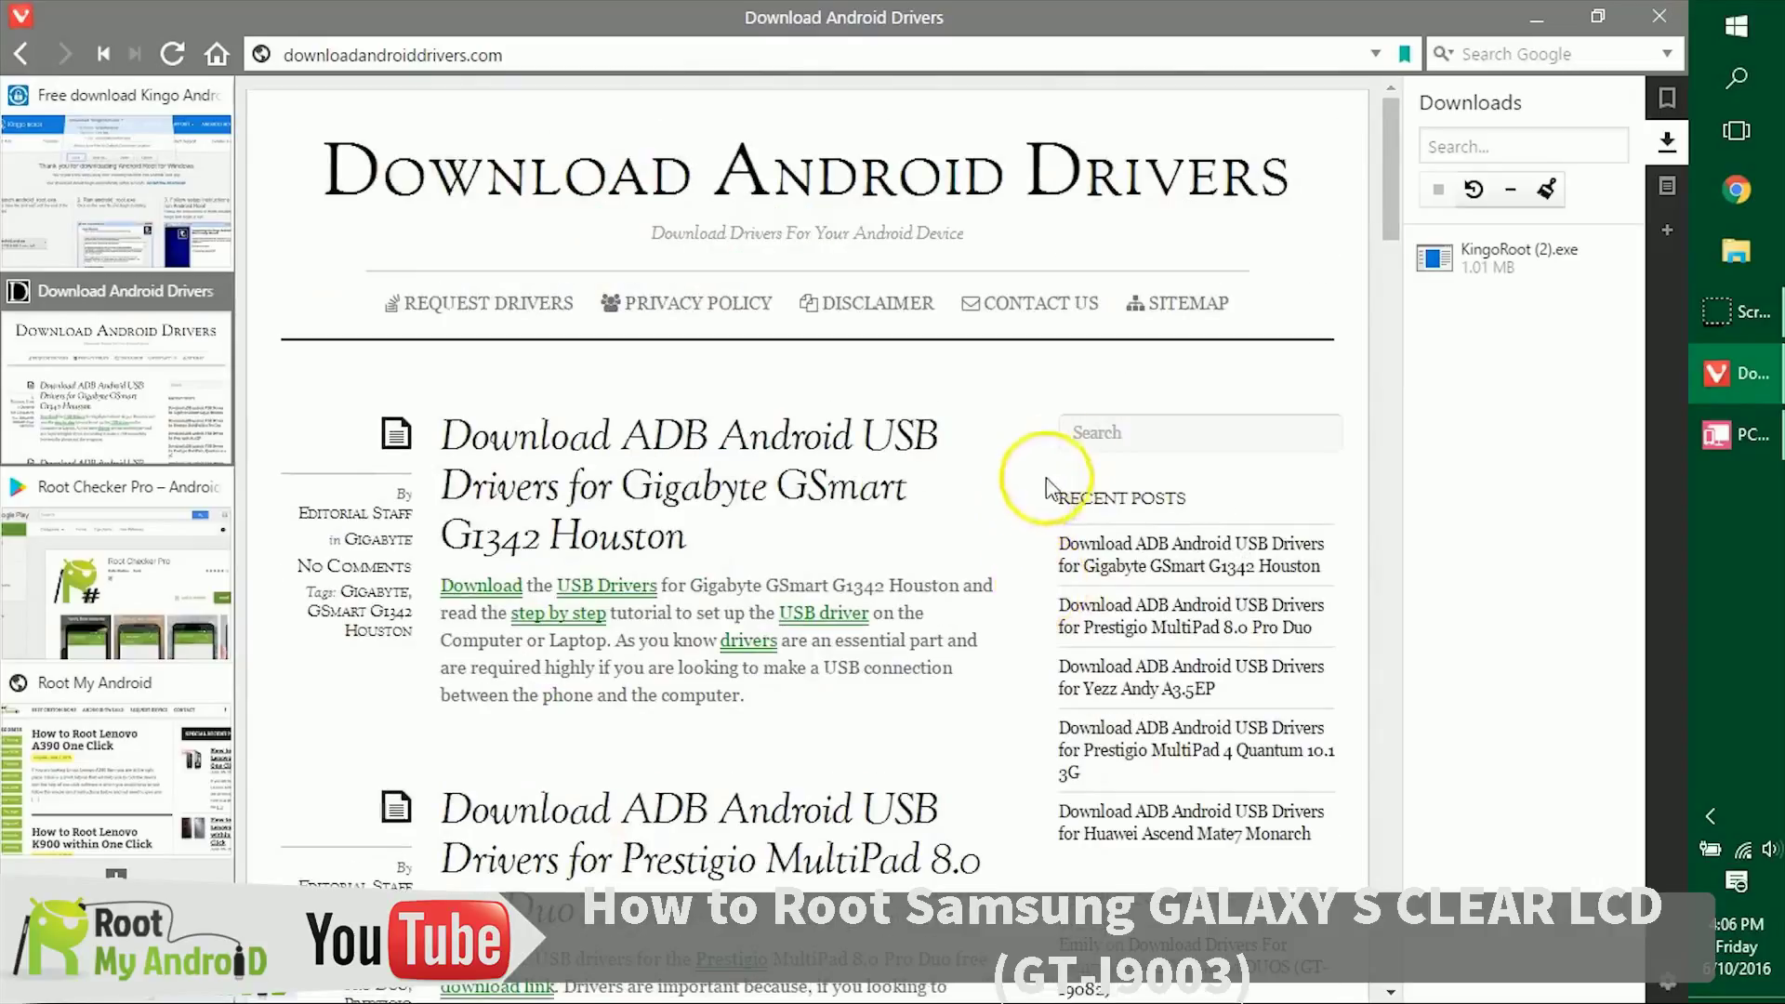
left_click(1116, 433)
- Confirm USB debugging is ticked in the mirrored phone's Developer options, then close the mirror
left_click(1741, 435)
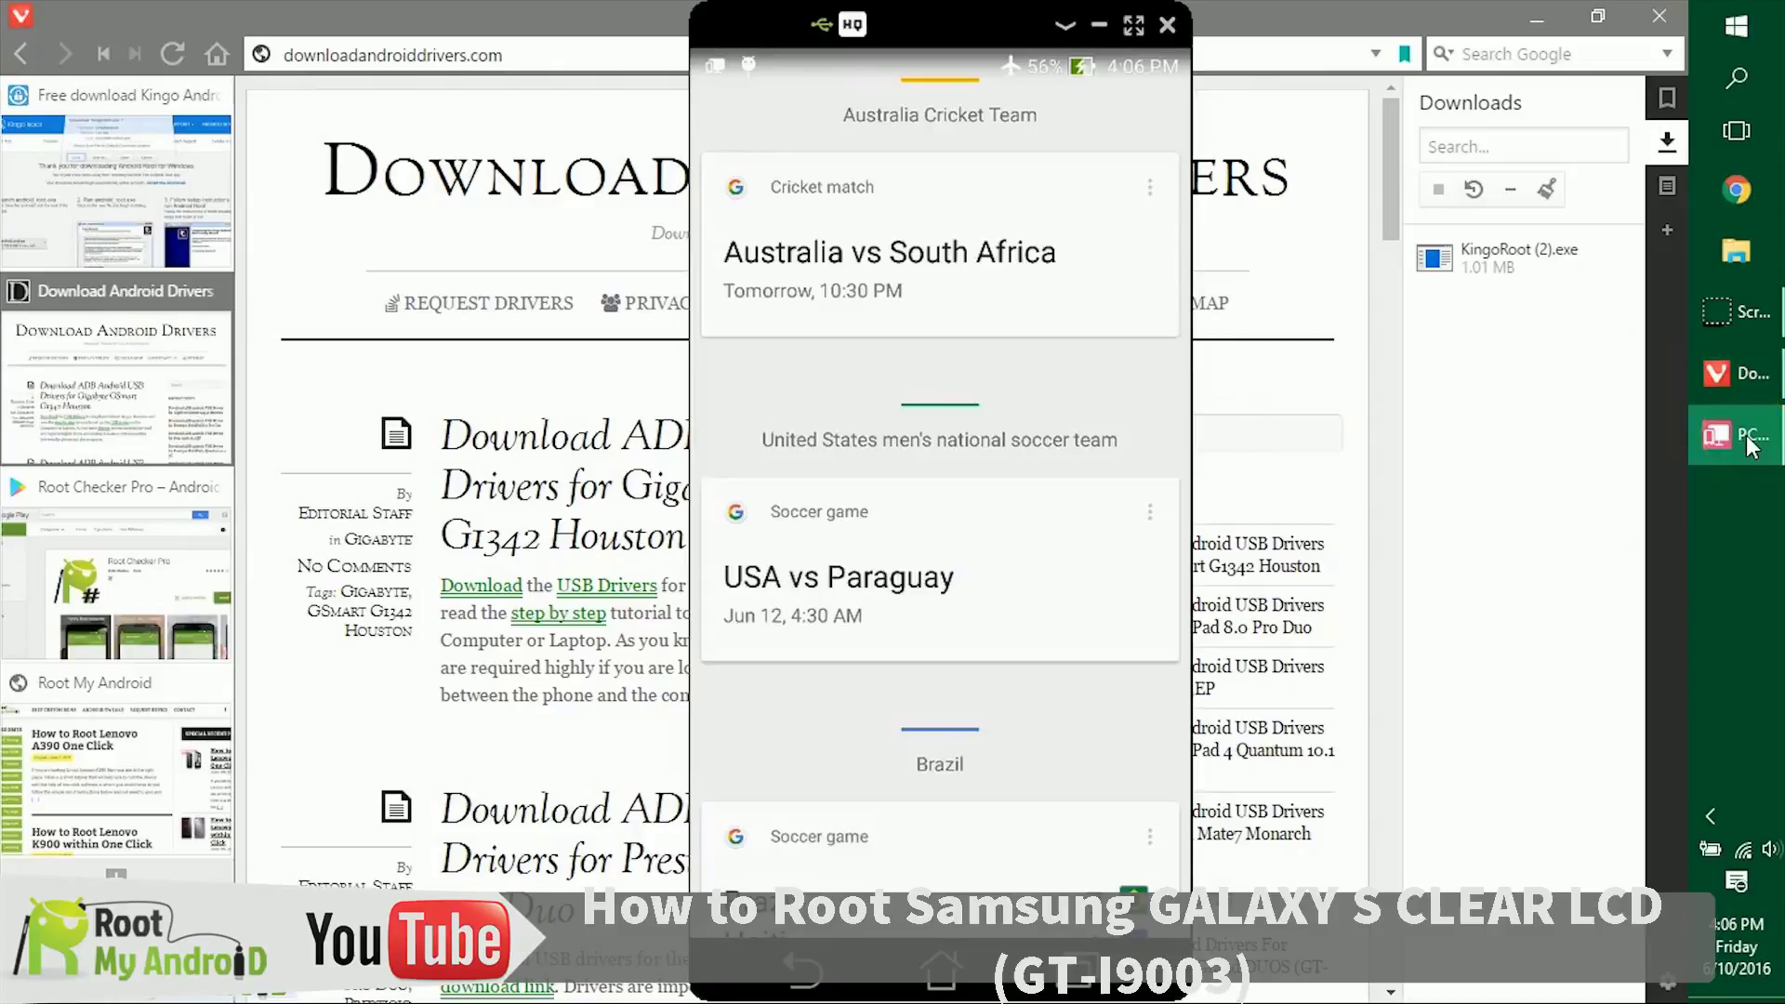
left_click_drag(1060, 71, 1055, 562)
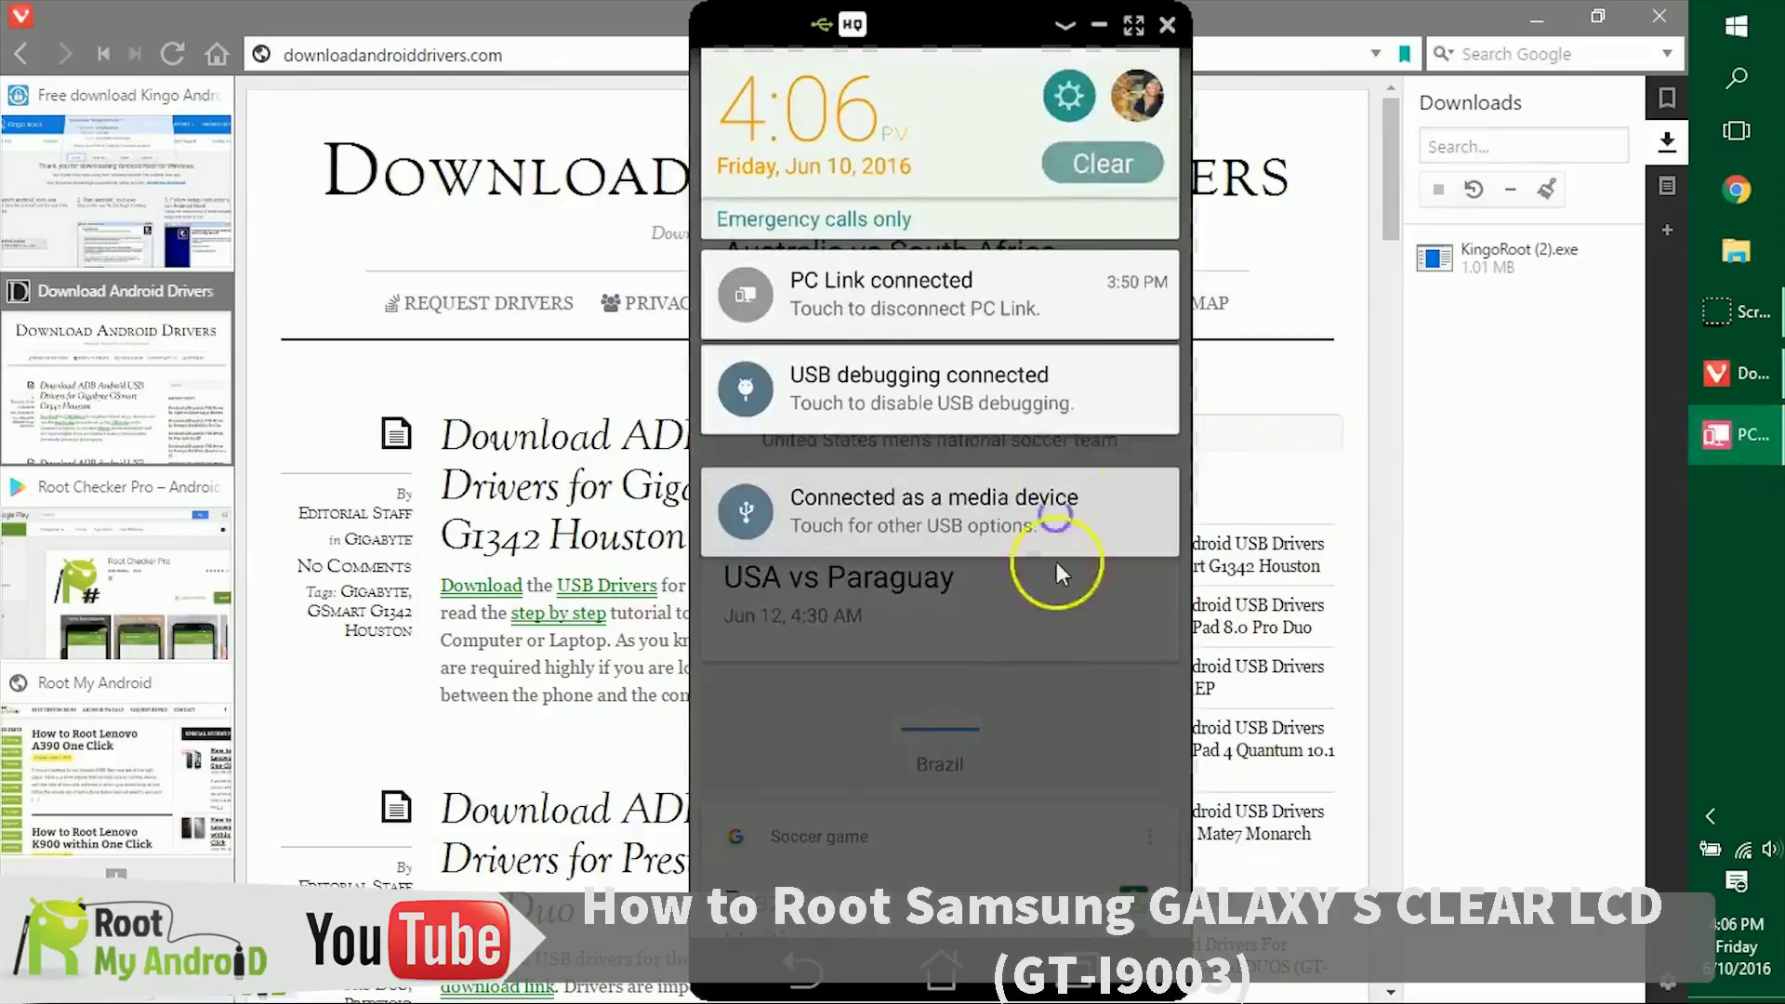
left_click(1069, 93)
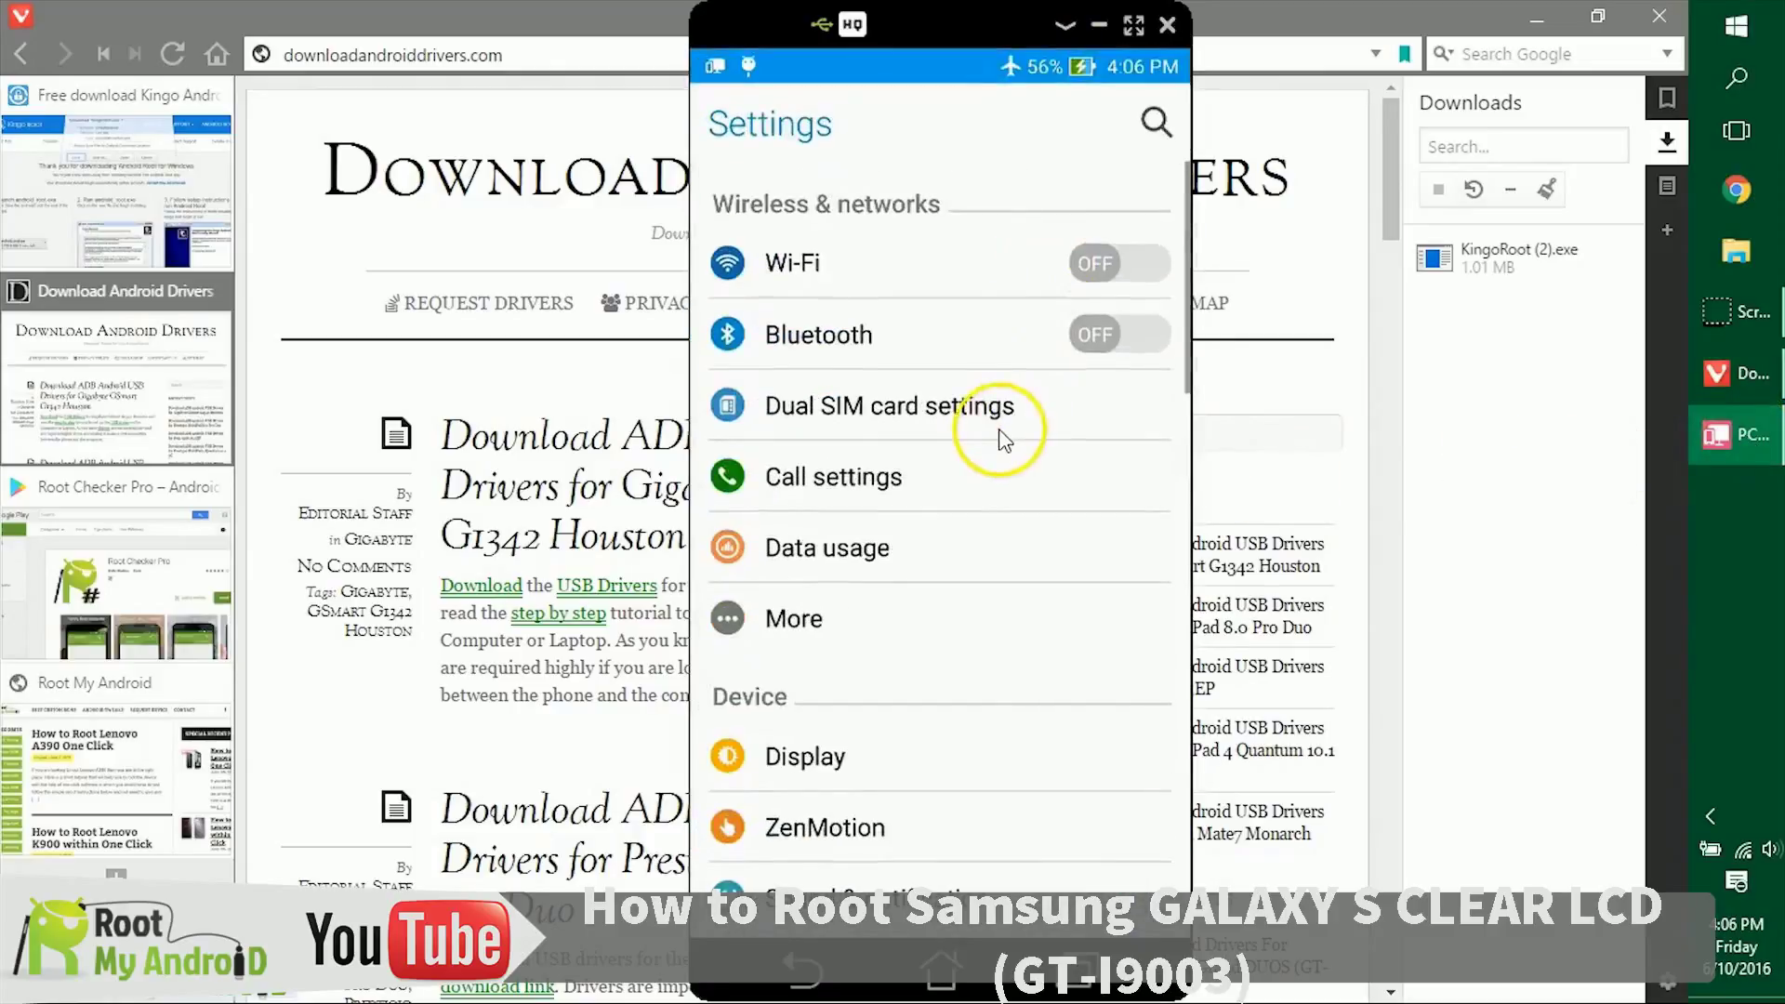
scroll(999, 435, "down", 4)
scroll(993, 439, "down", 4)
scroll(993, 439, "down", 4)
scroll(991, 443, "down", 4)
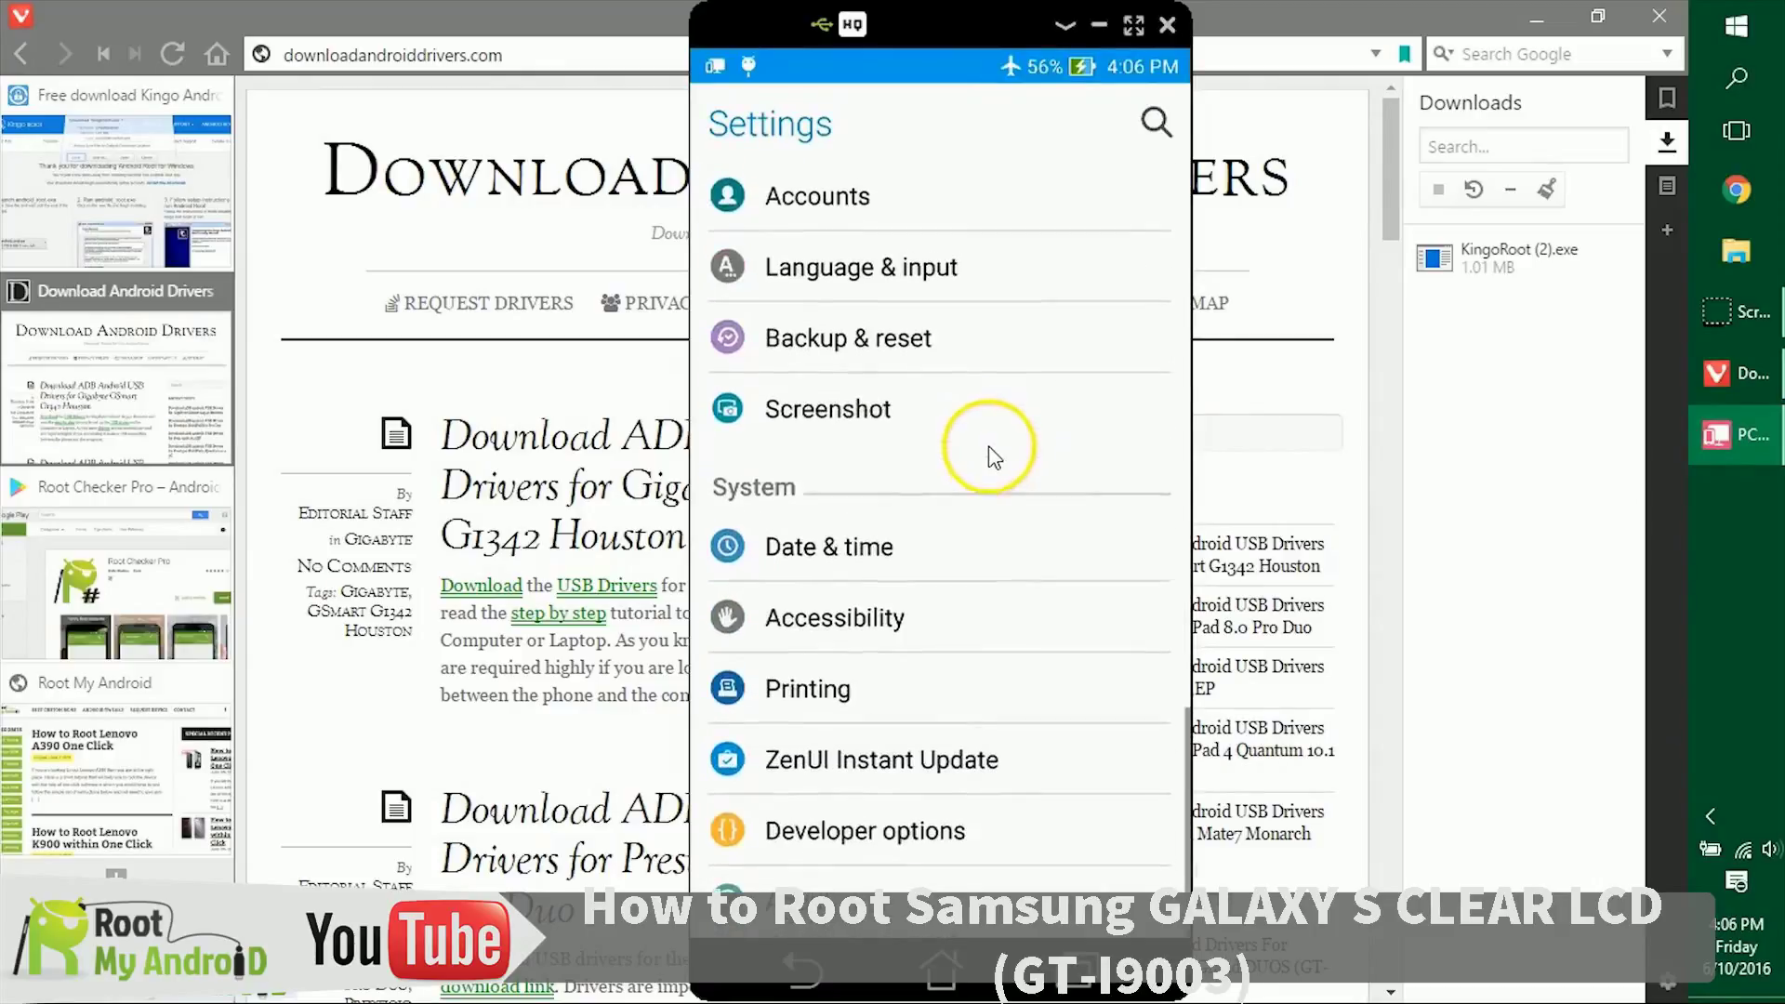
left_click(975, 833)
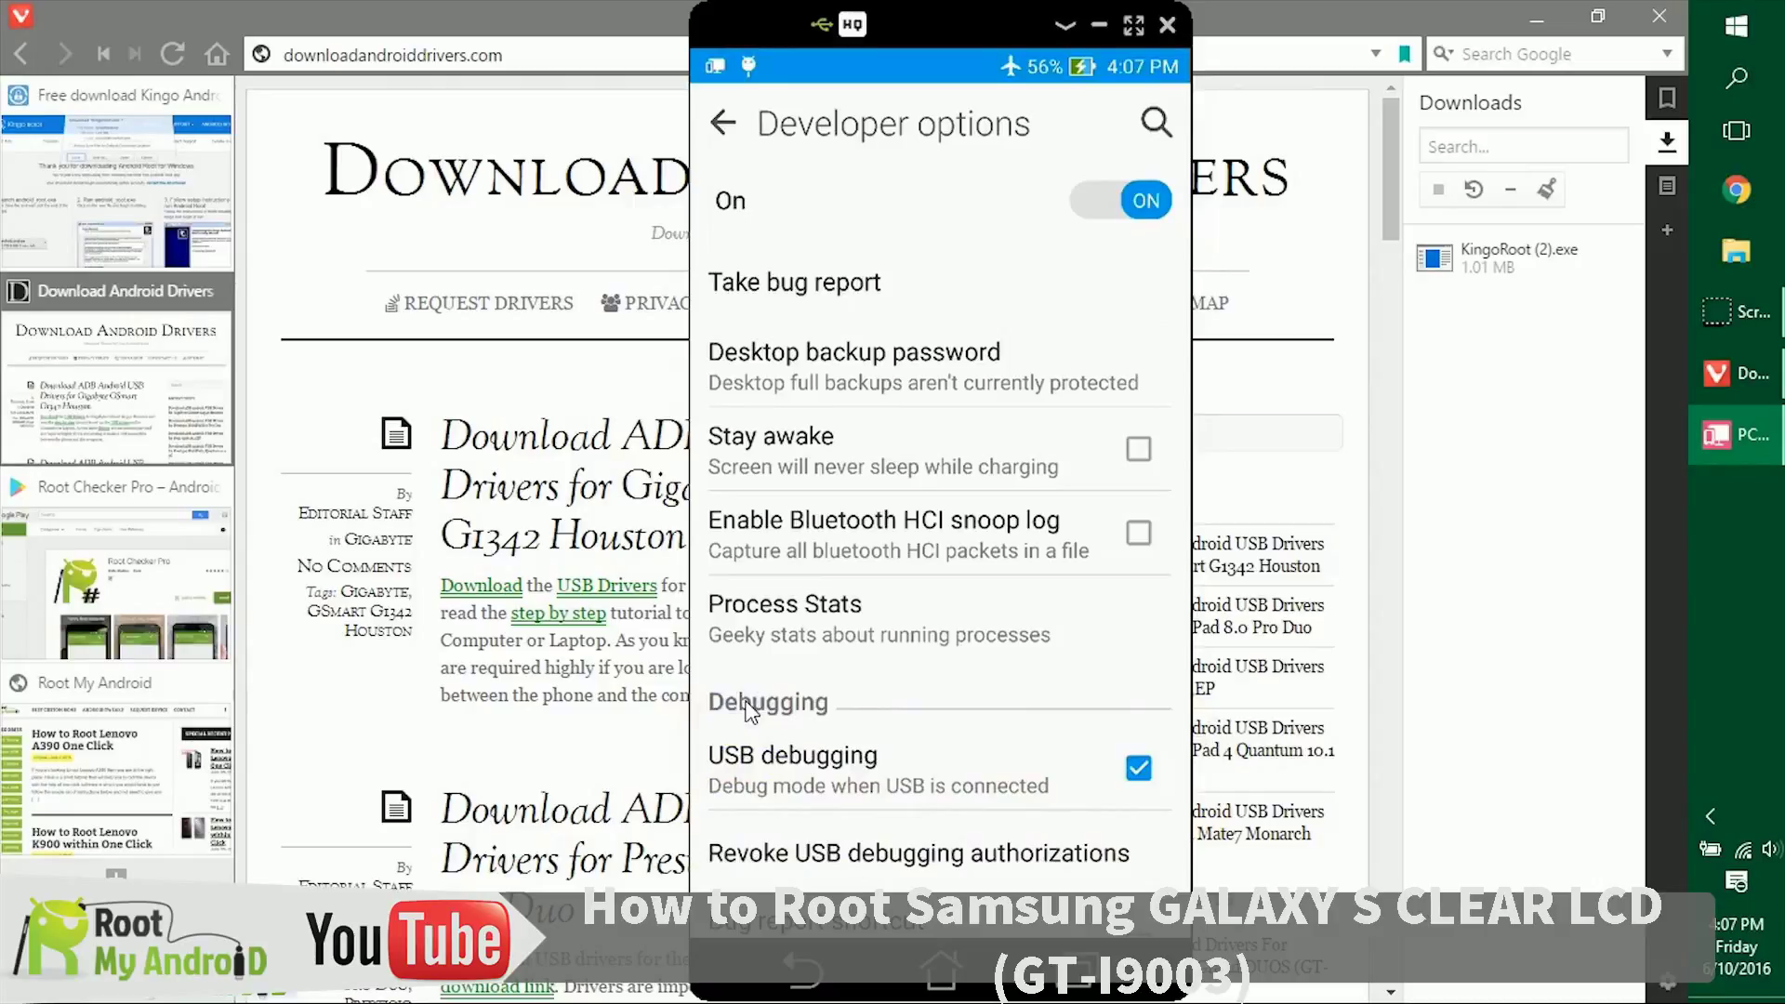
left_click(941, 969)
left_click(1166, 24)
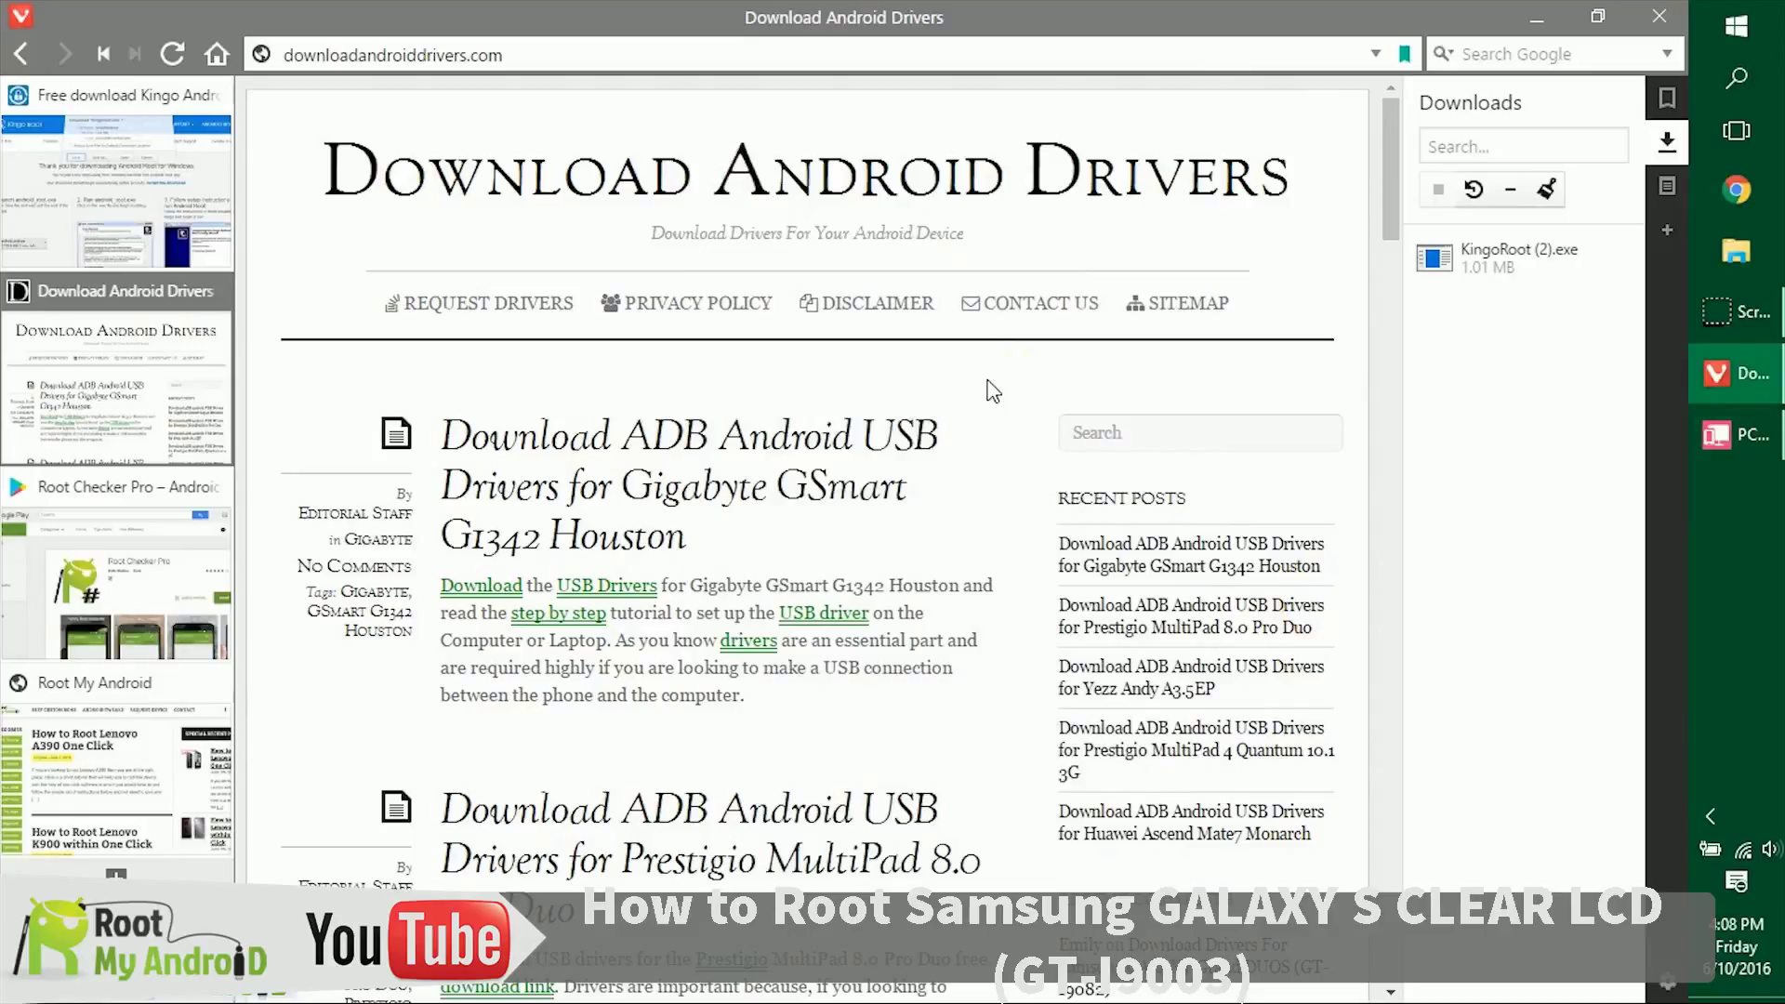
- Run KingoRoot (2).exe, accept the license, decline the bundled offer, and finish the installation
left_click(1532, 262)
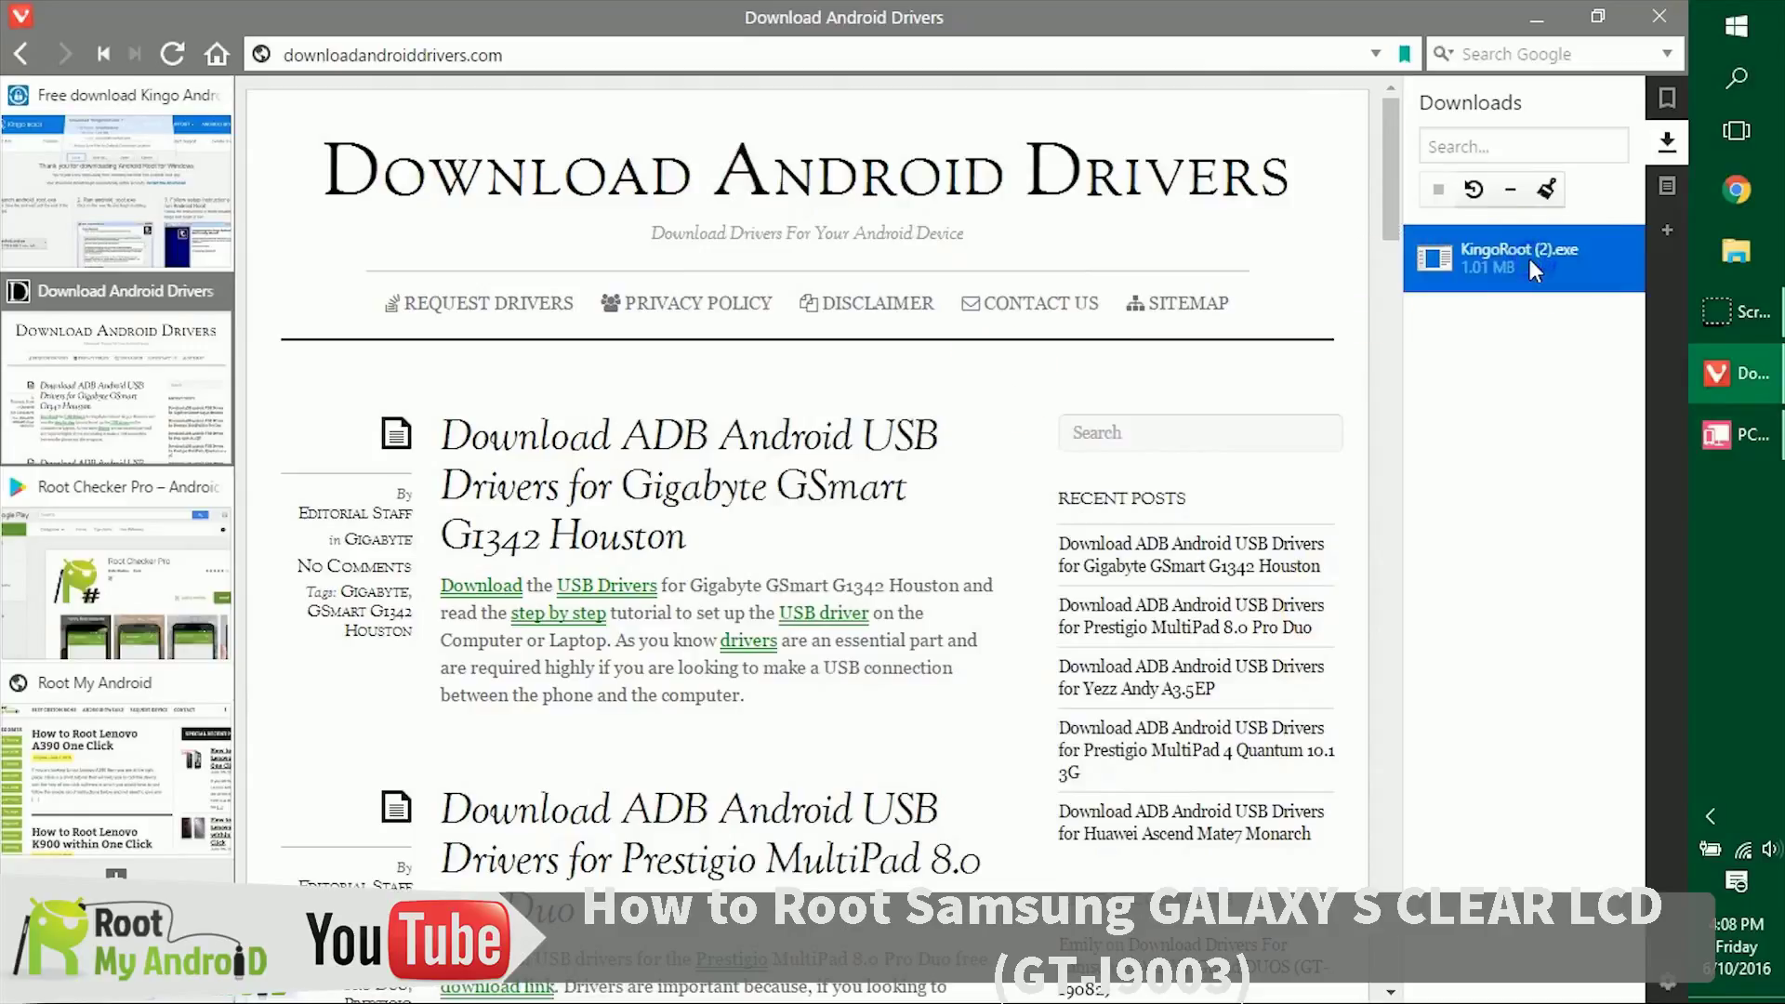
double_click(1532, 265)
left_click(929, 540)
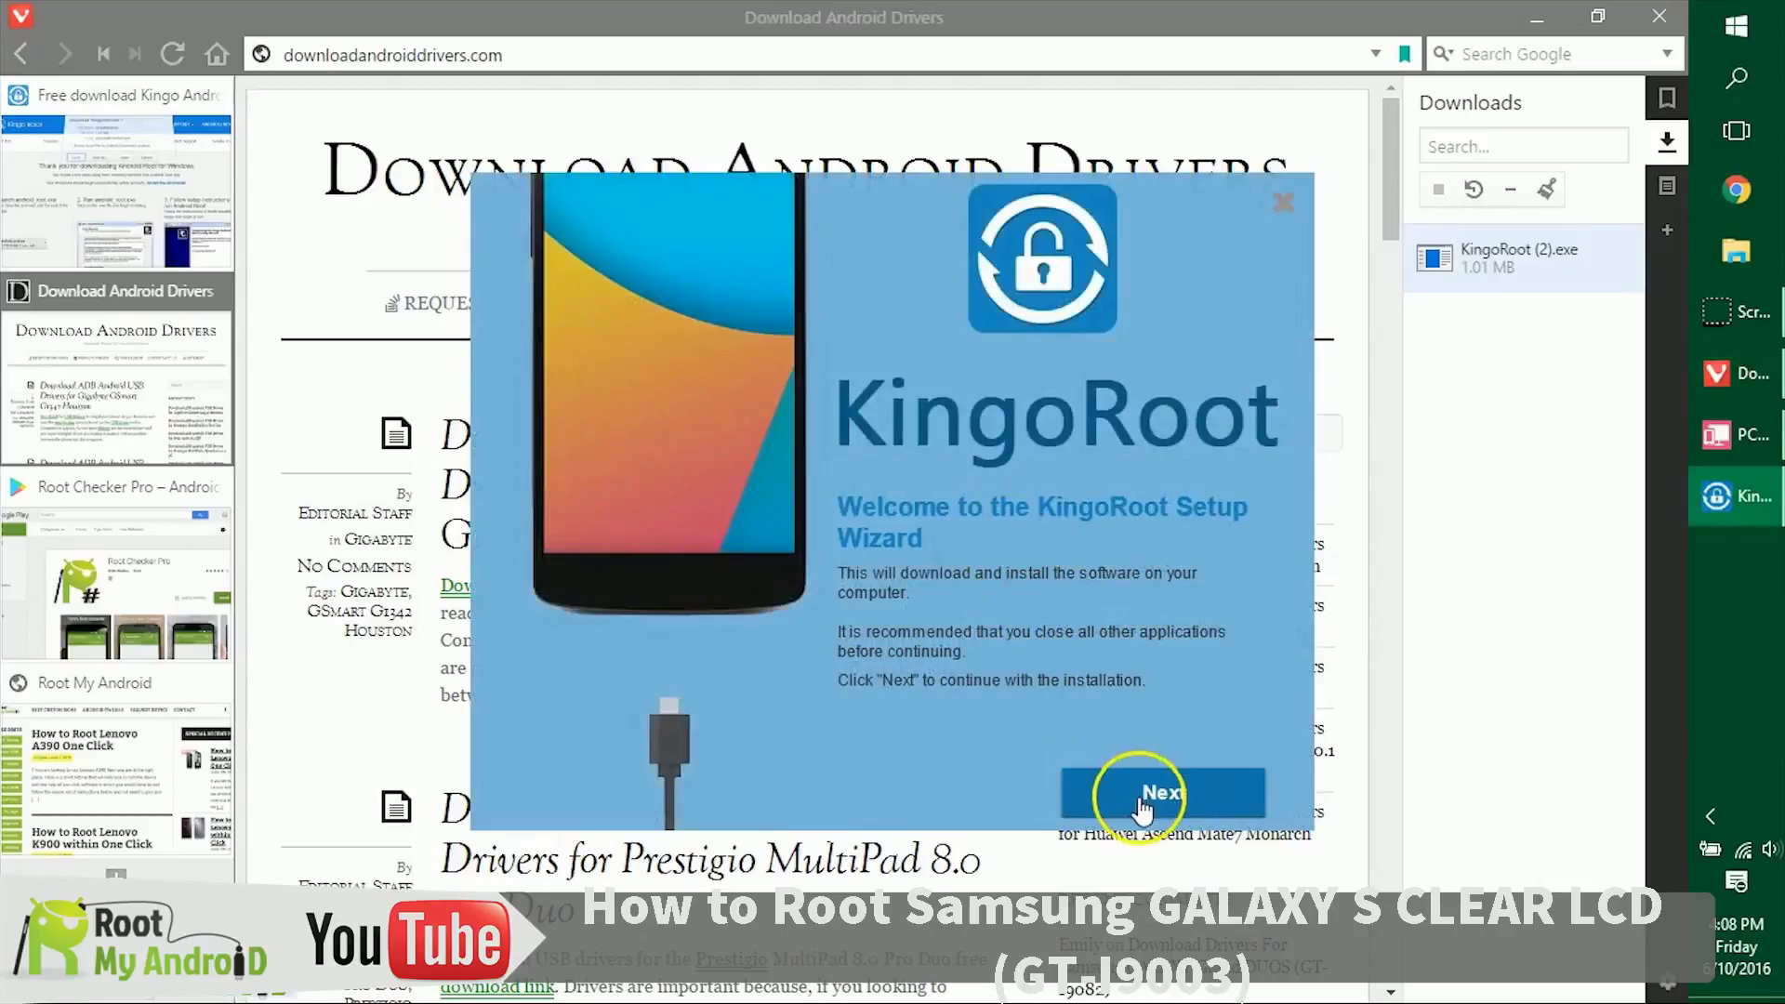
left_click(1163, 792)
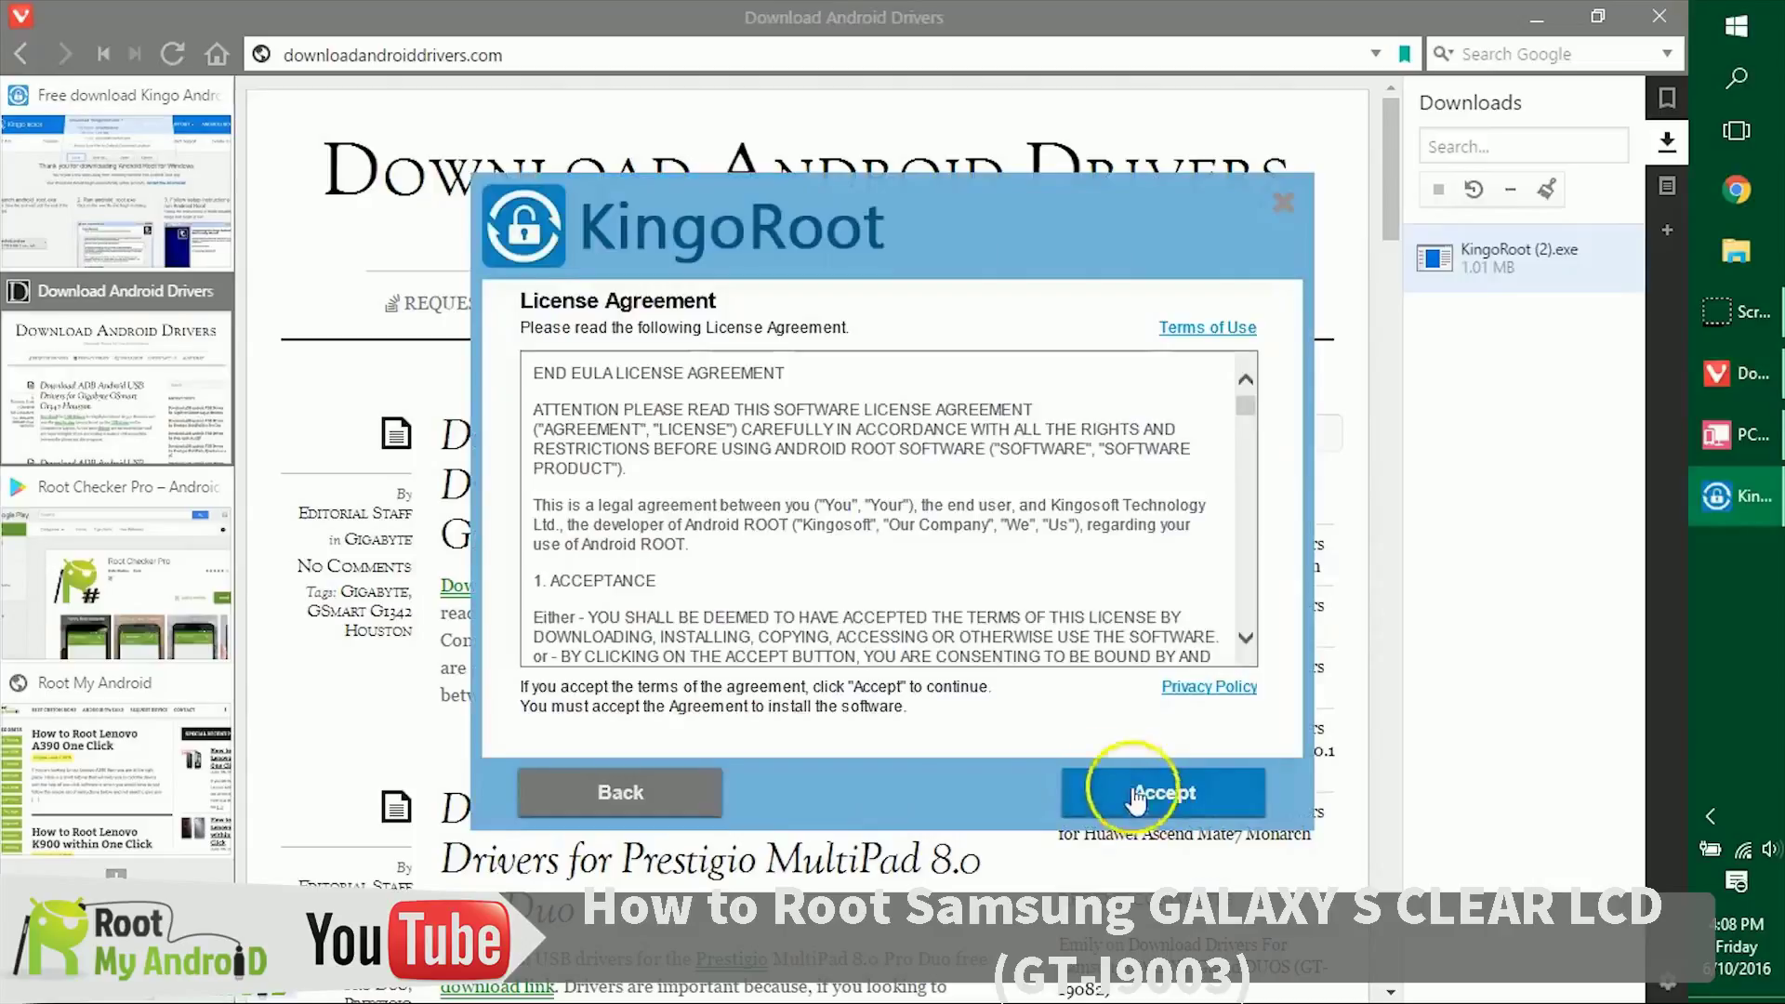
left_click(1165, 792)
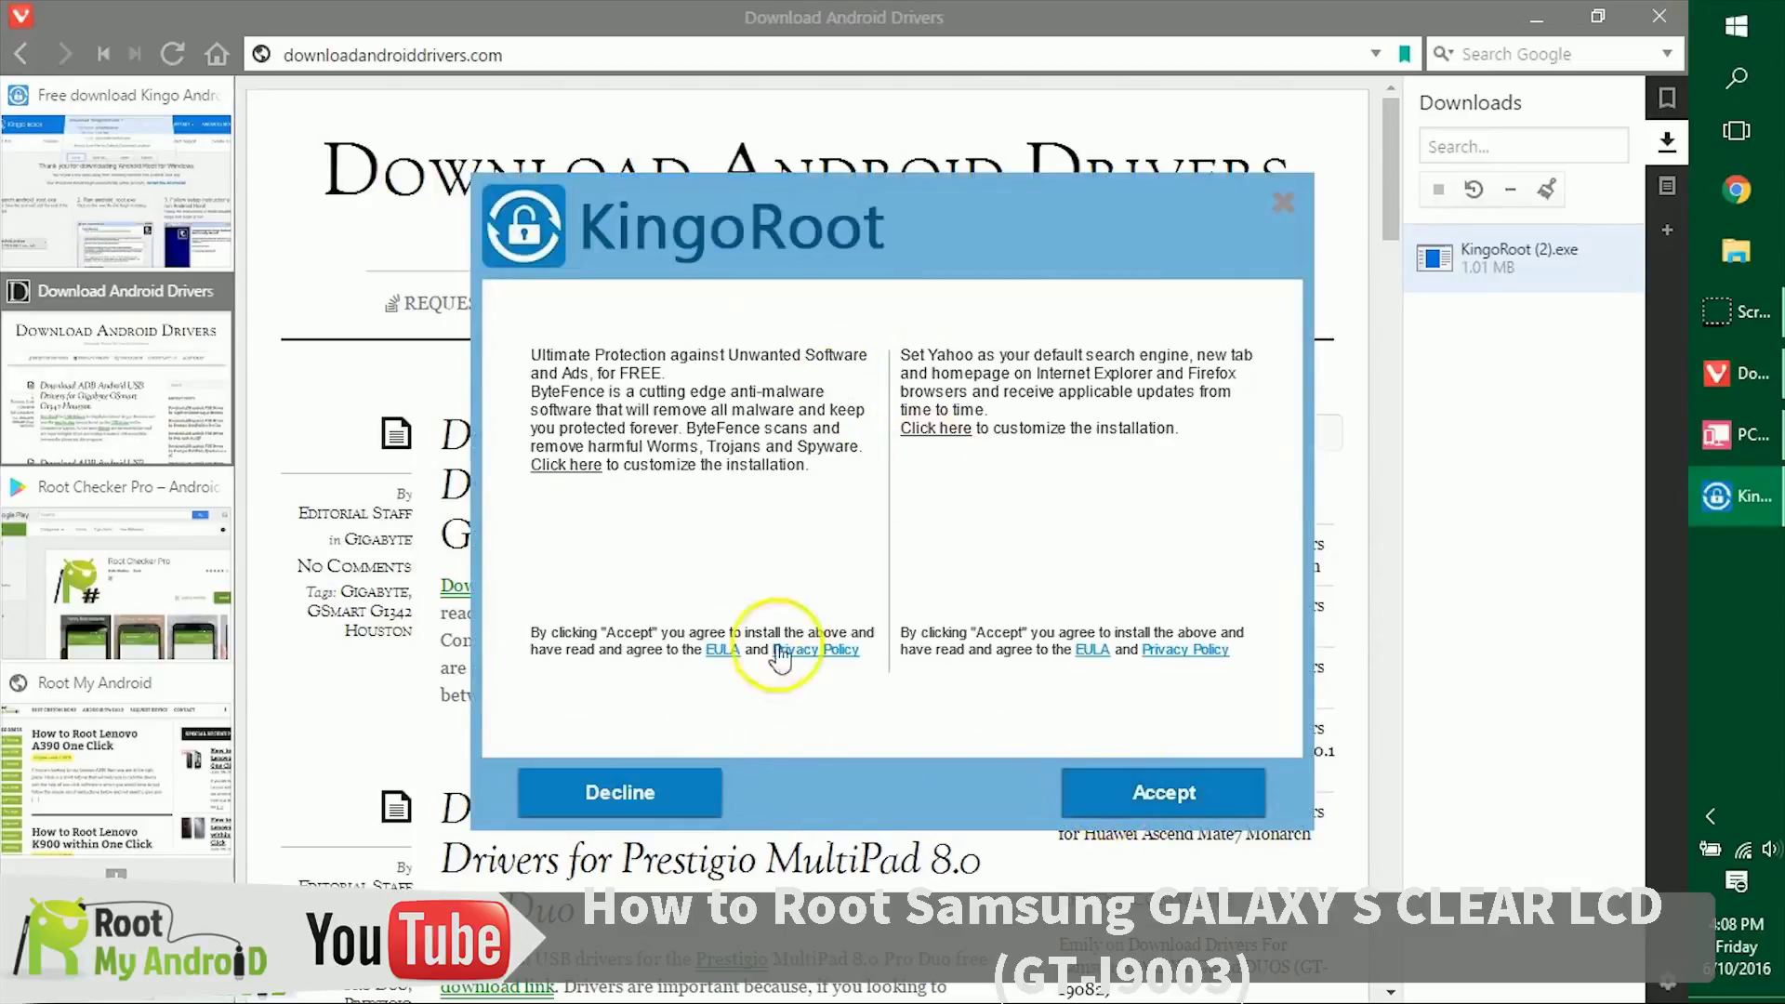
left_click(621, 793)
left_click(621, 793)
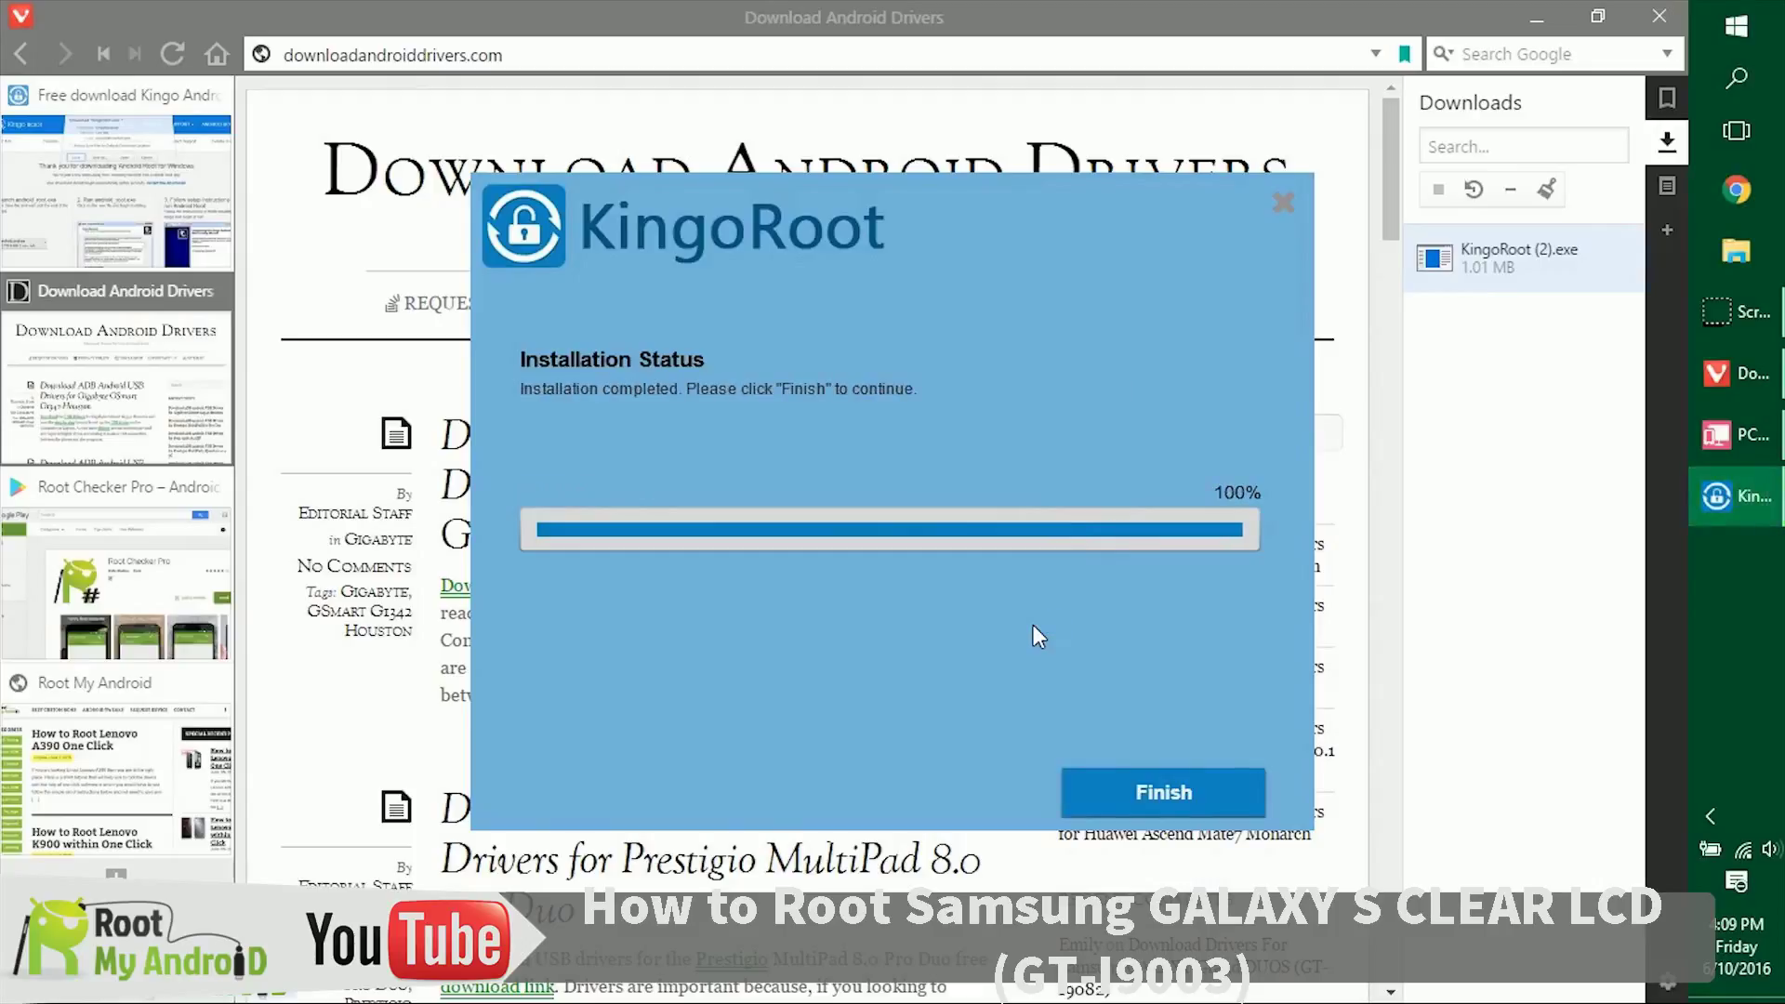
left_click(1151, 792)
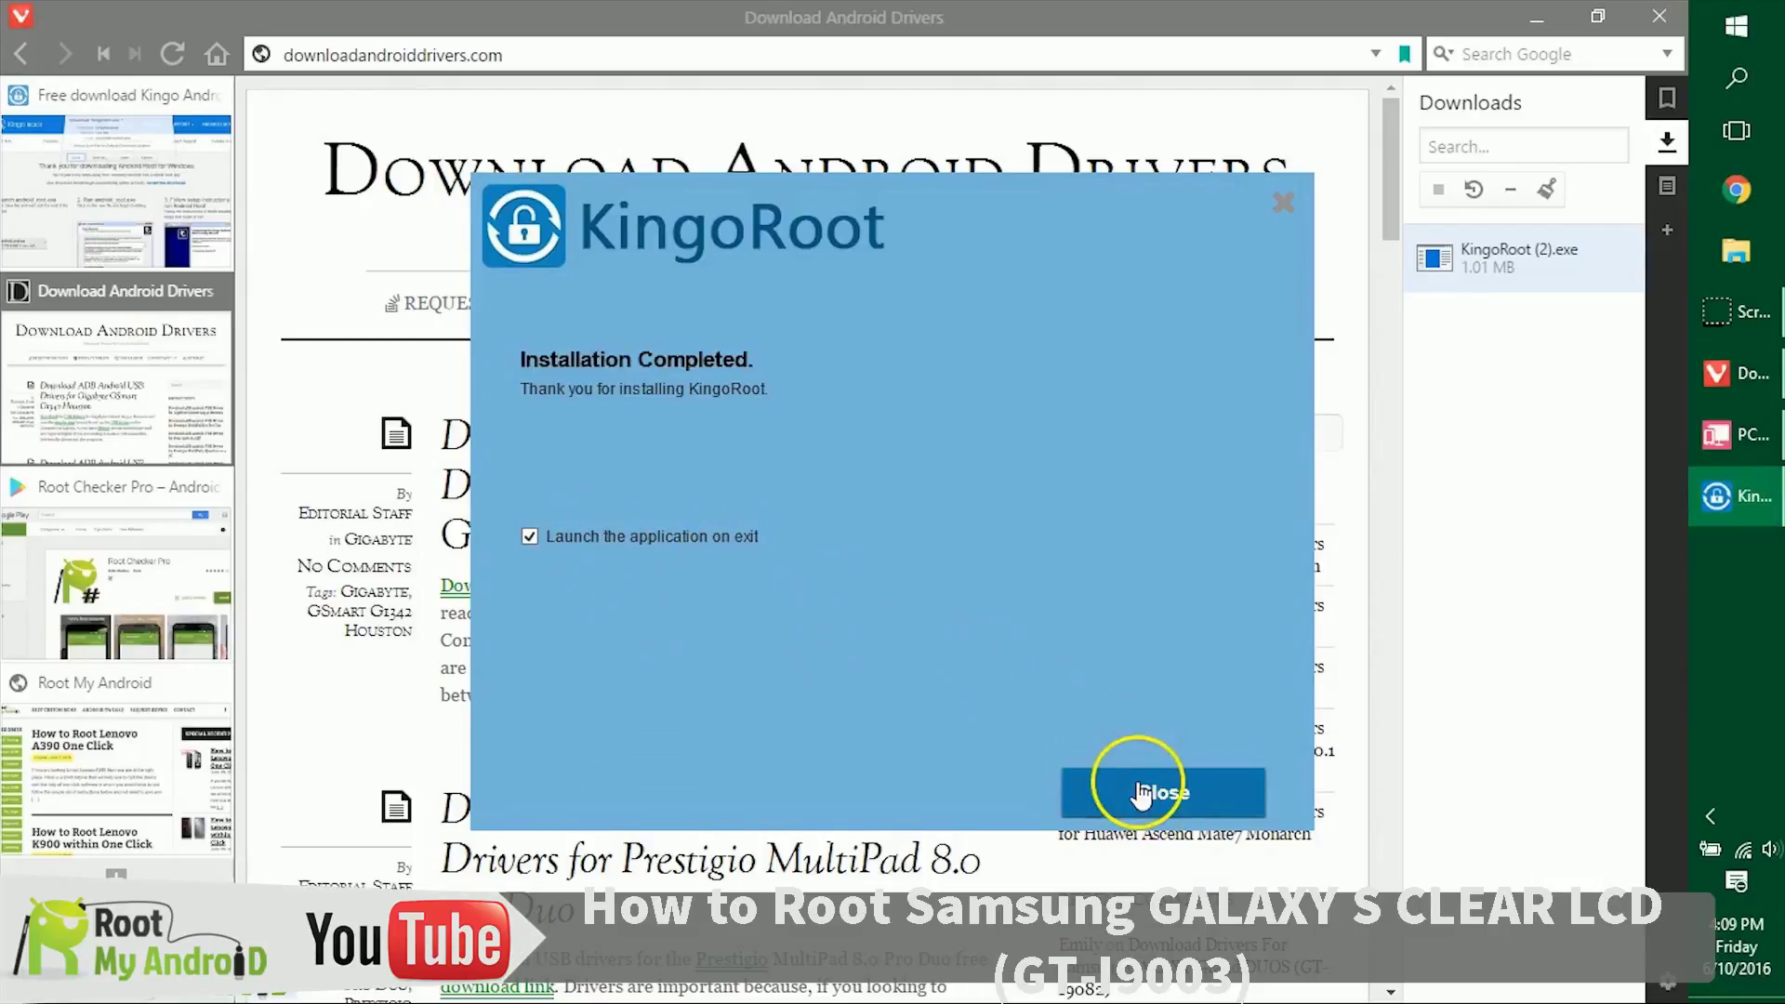
left_click(1164, 793)
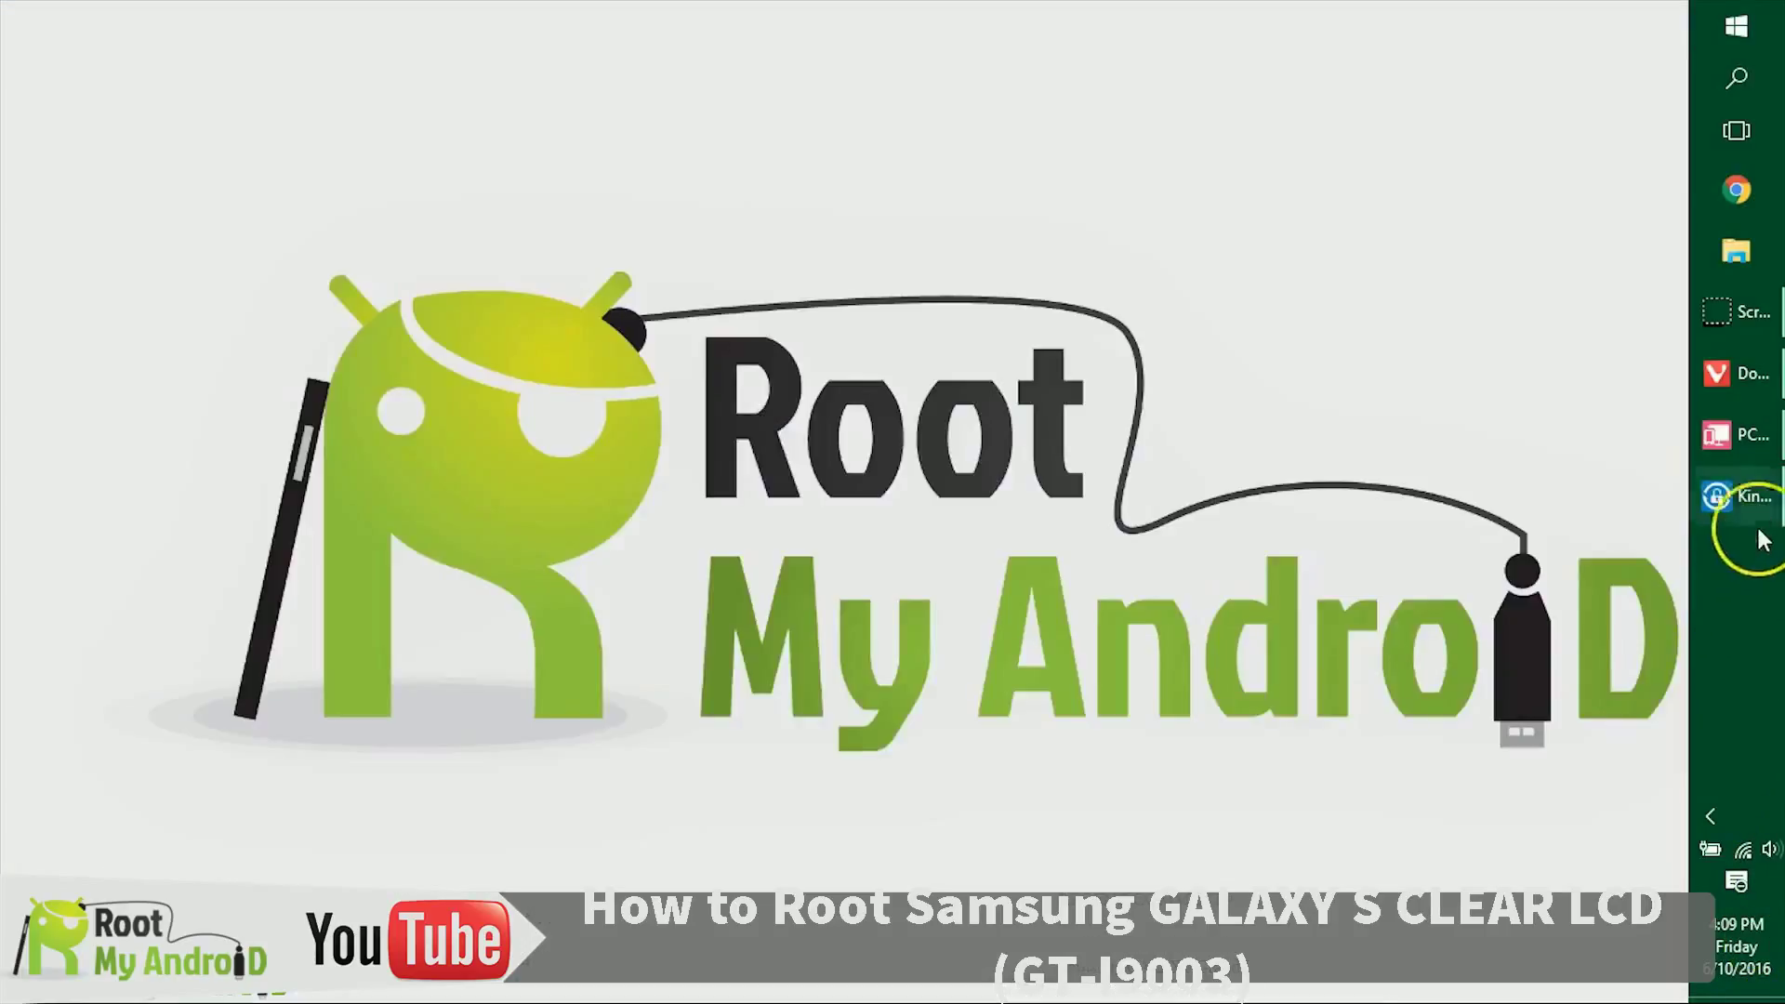
- Let KingoRoot detect the Samsung GALAXY S CLEAR LCD (GT-I9003) and start ROOT
left_click(1750, 500)
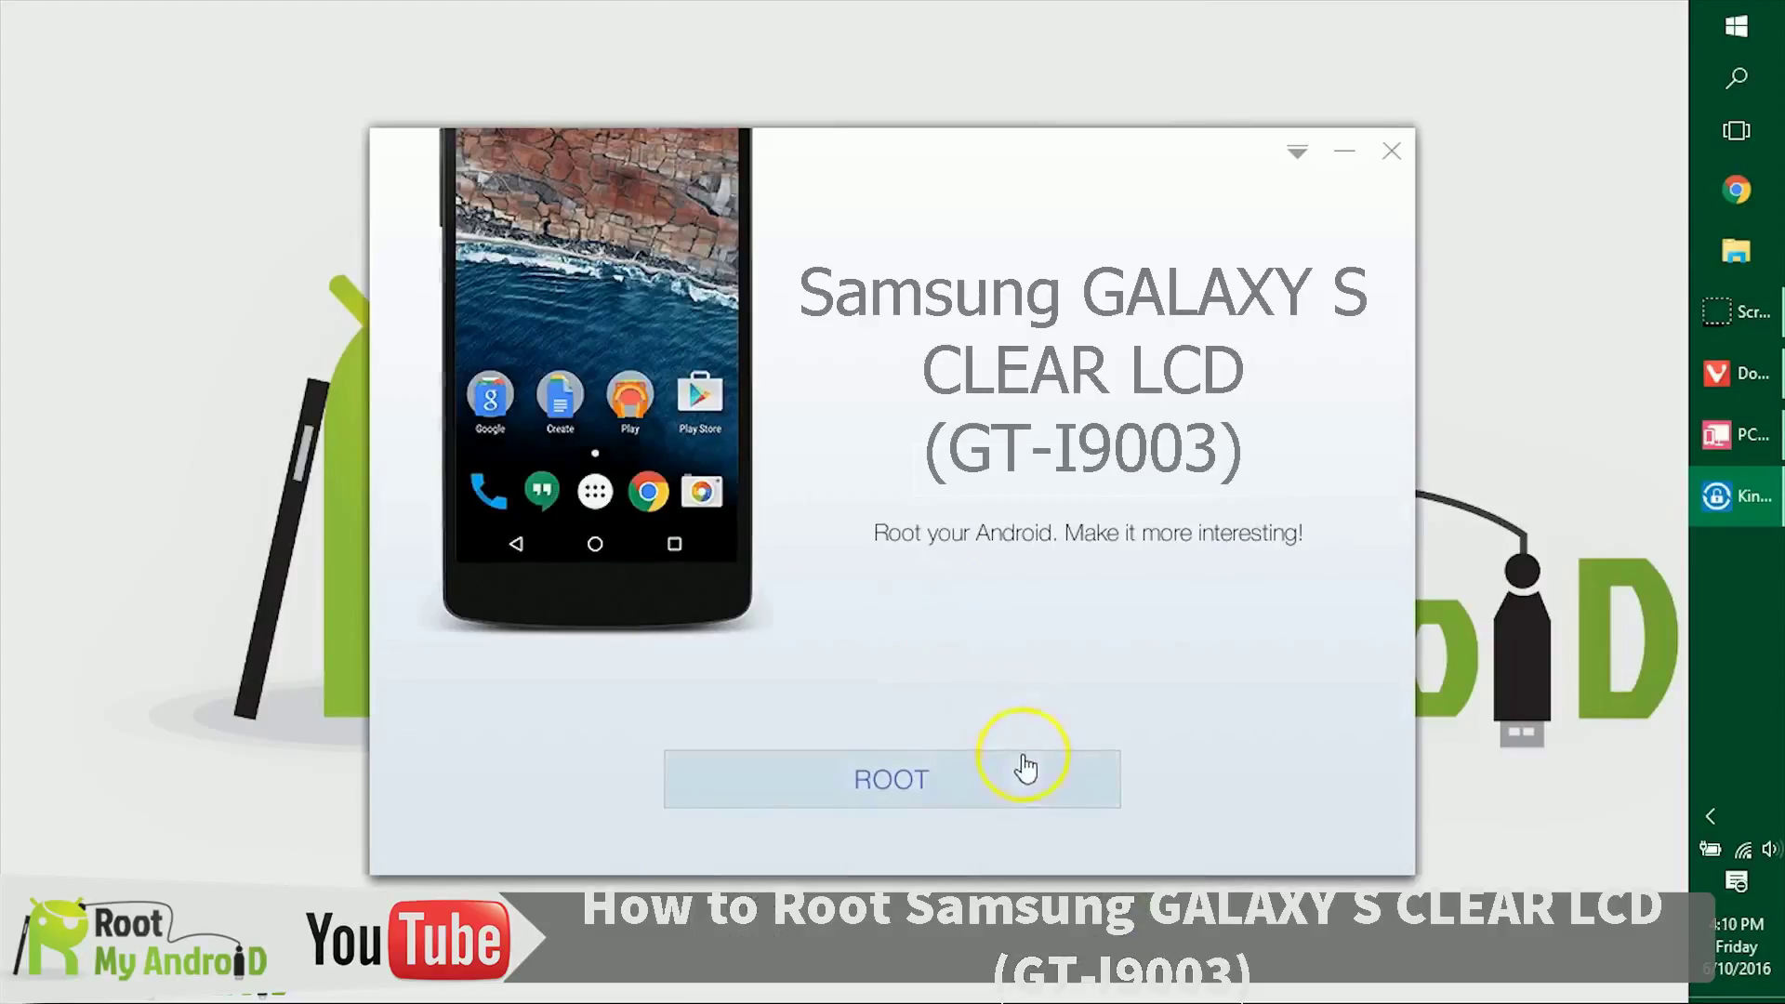
left_click(947, 789)
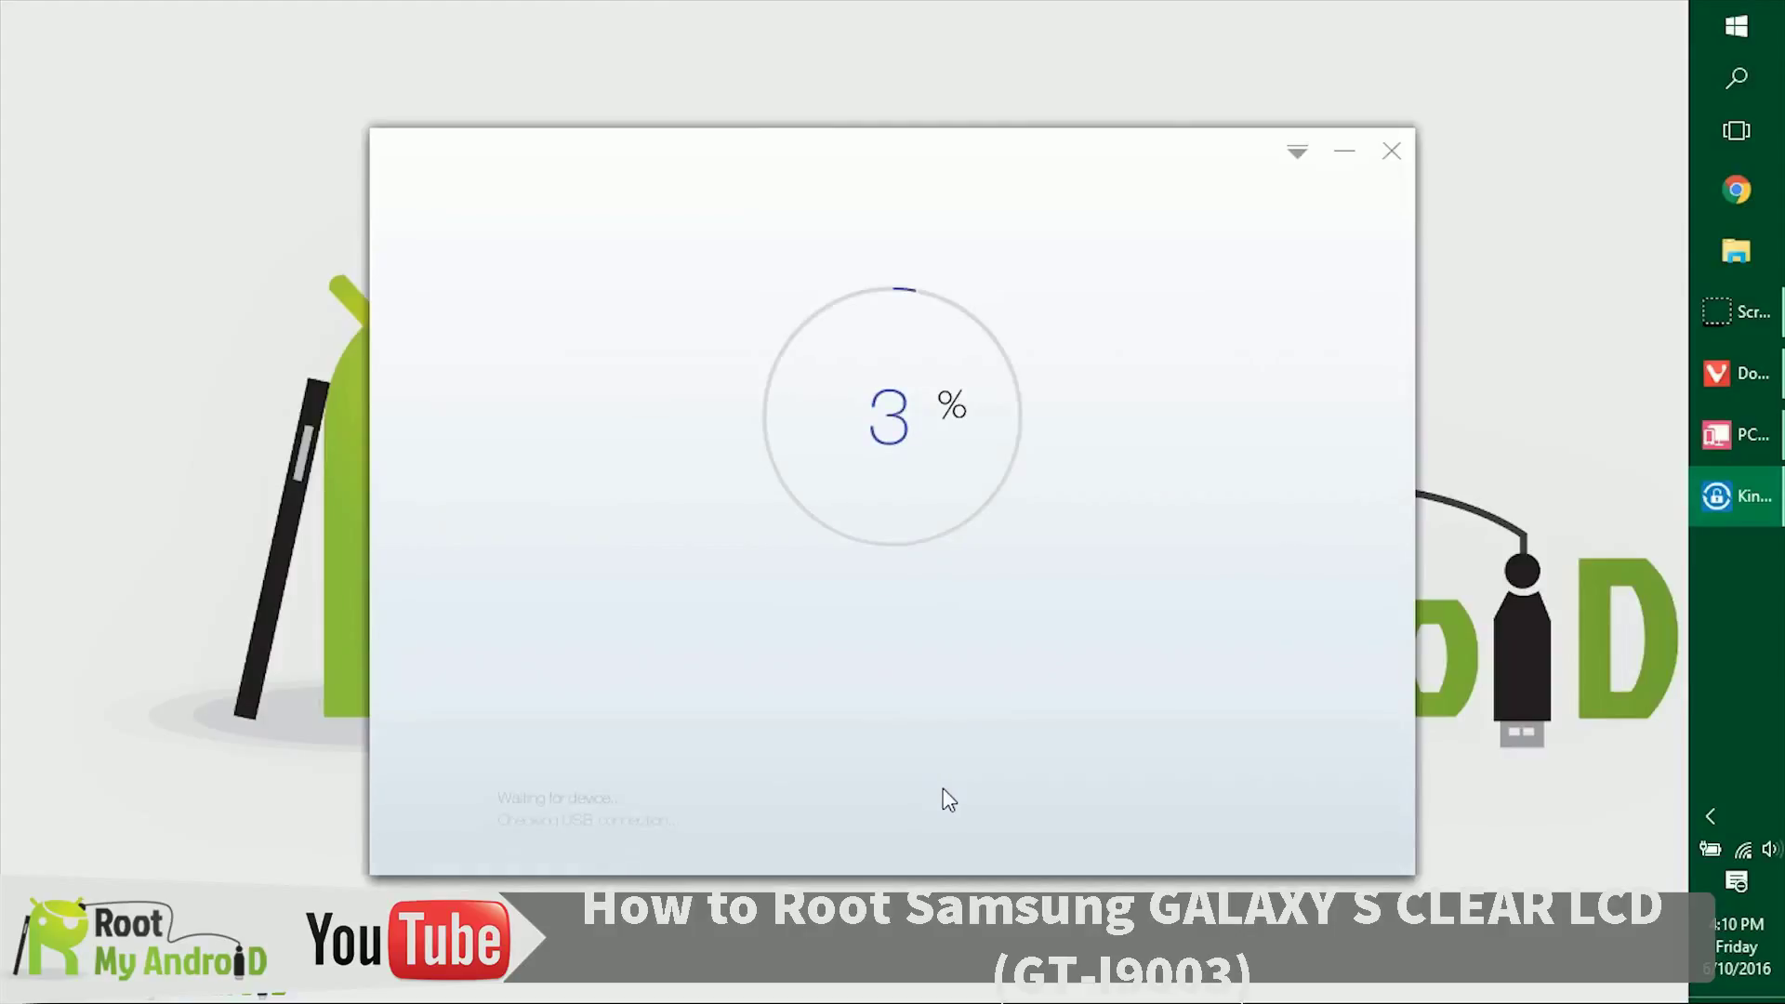
- Place the phone mirror on the left and KingoRoot's progress window on the right until rooting succeeds
left_click(1743, 433)
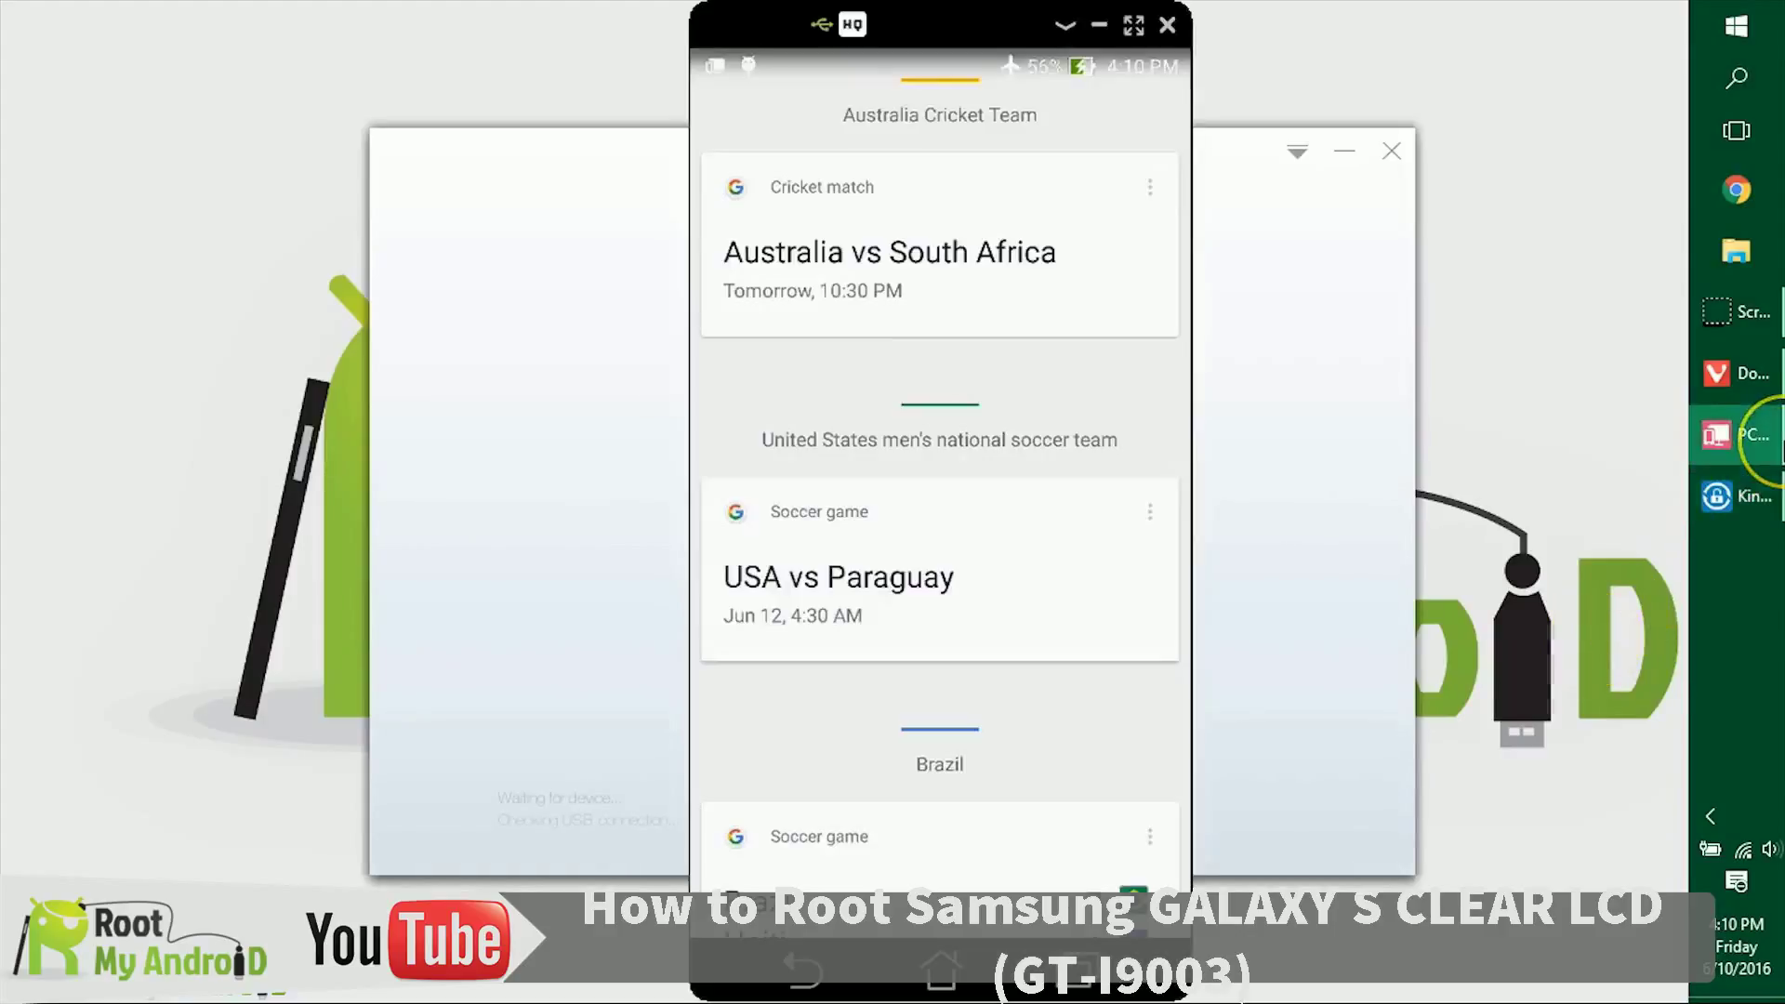
left_click_drag(952, 21, 312, 25)
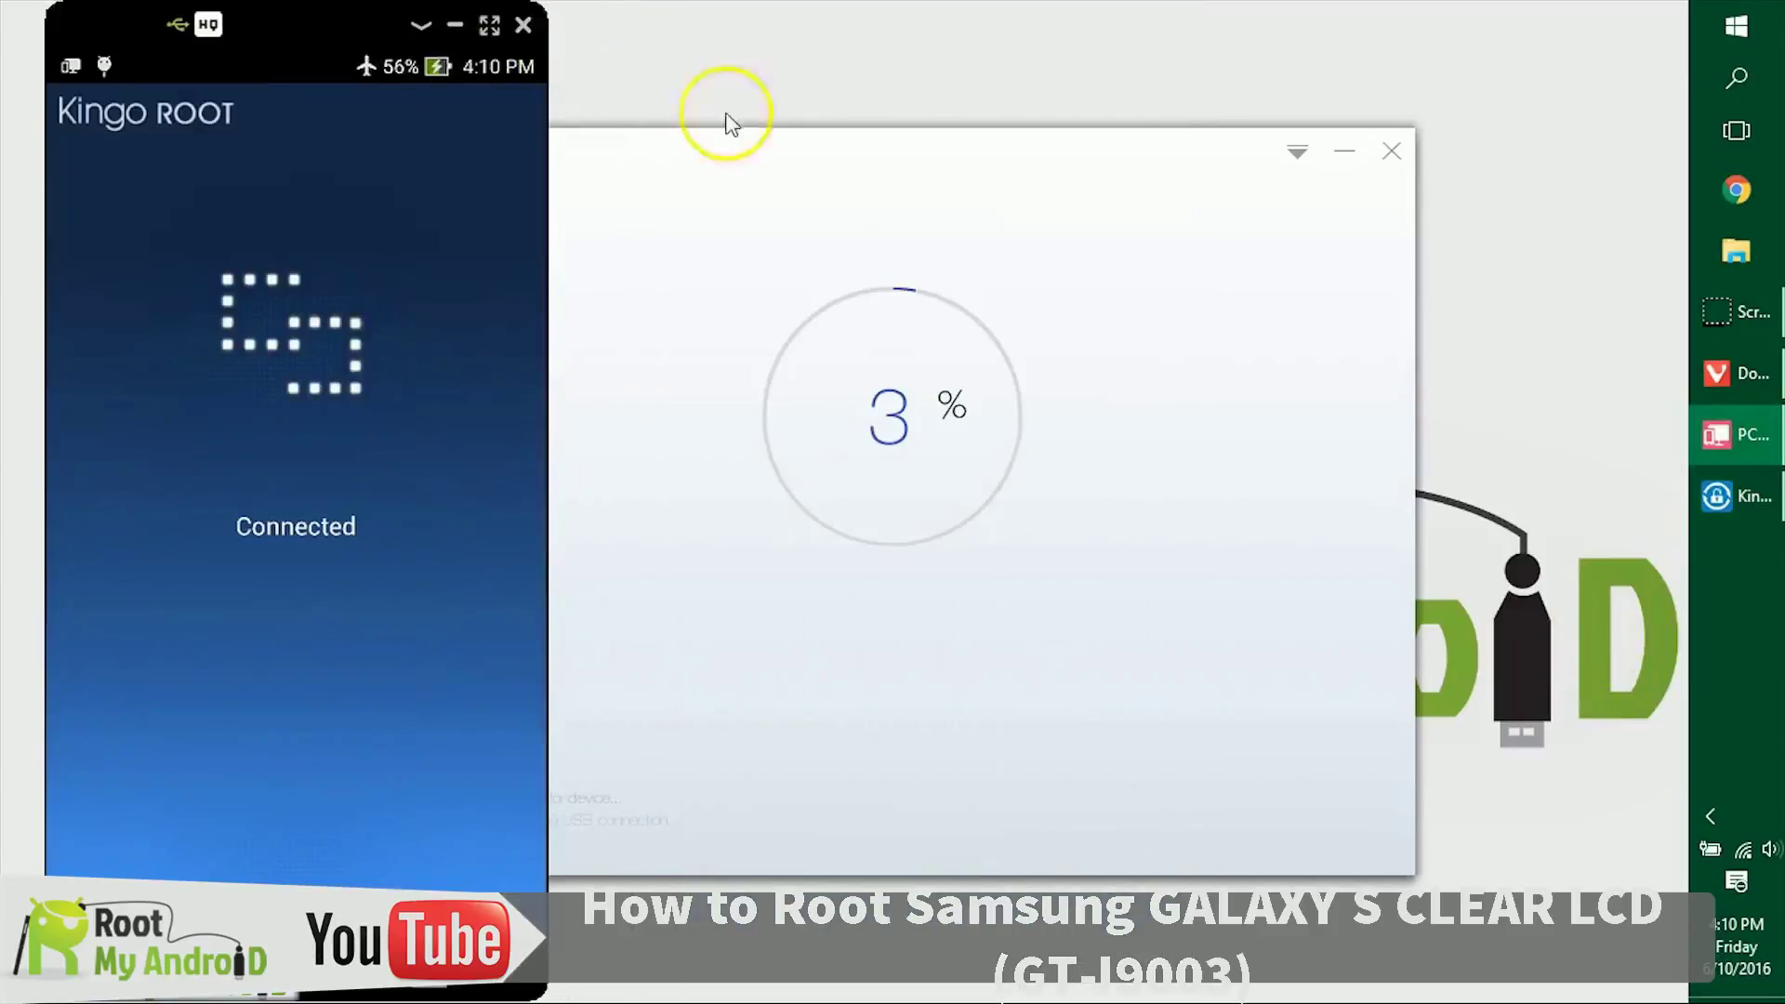
left_click_drag(725, 141, 996, 173)
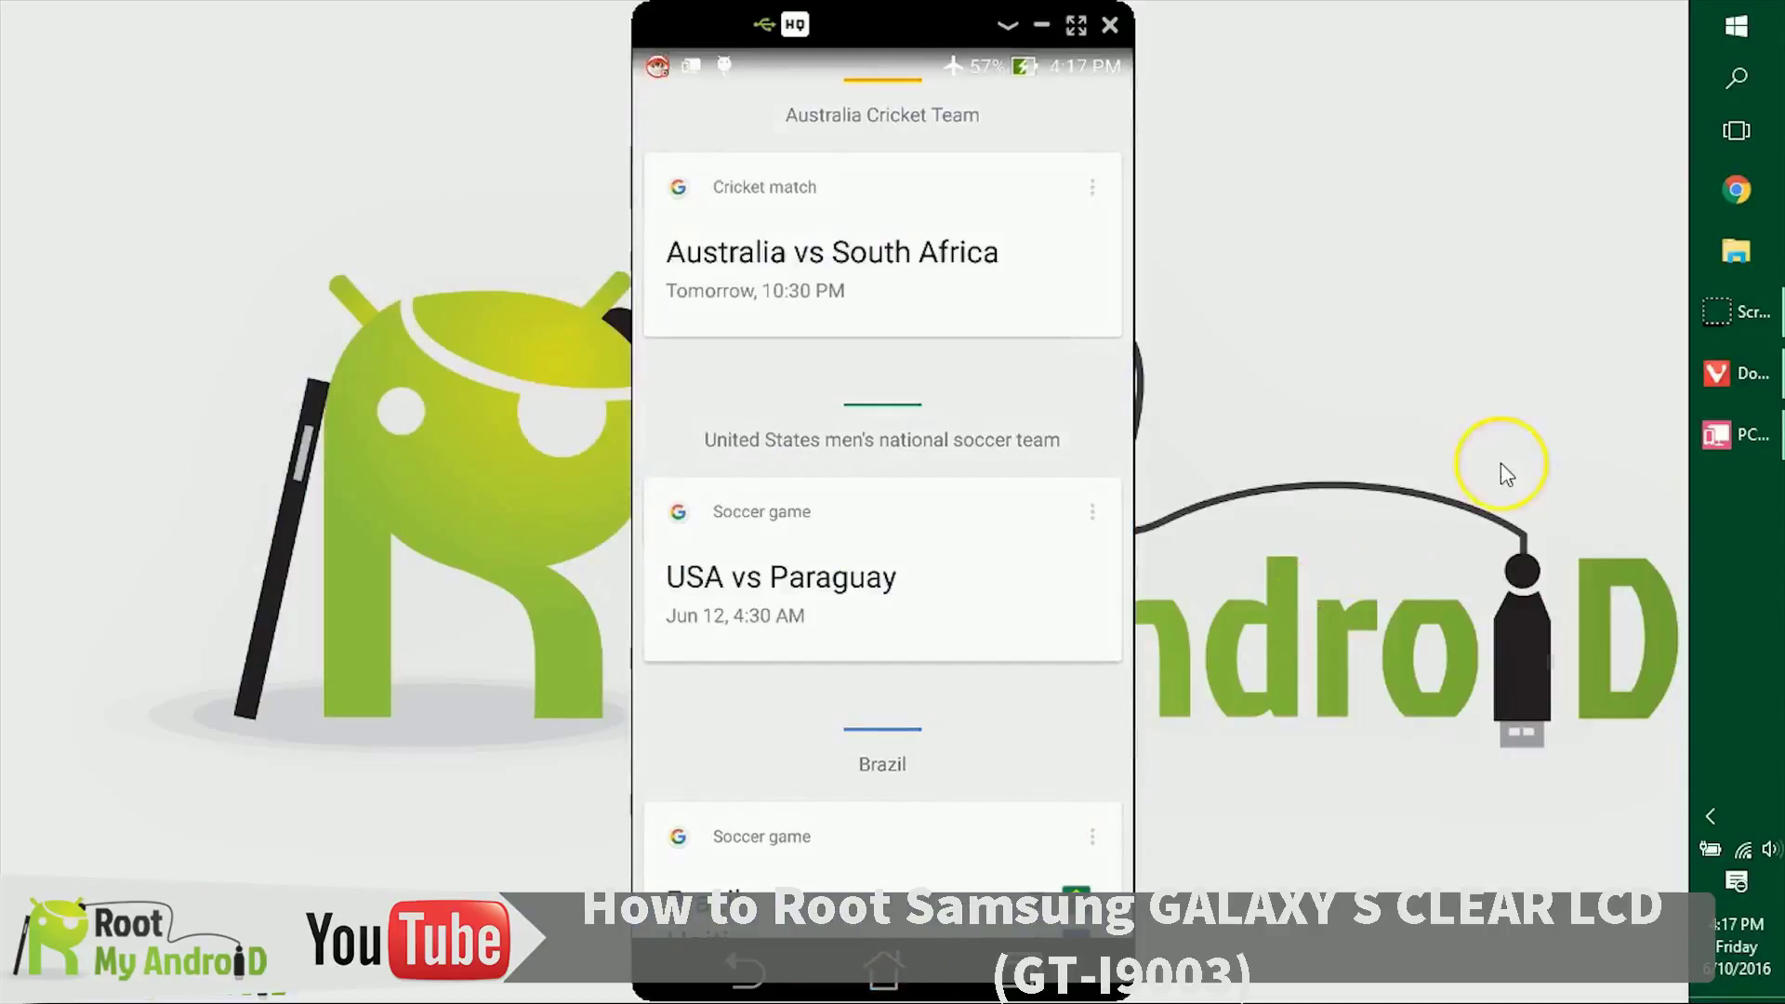
- Try installing Root Checker Pro from its Google Play page, then bring the phone mirror forward
left_click(1725, 362)
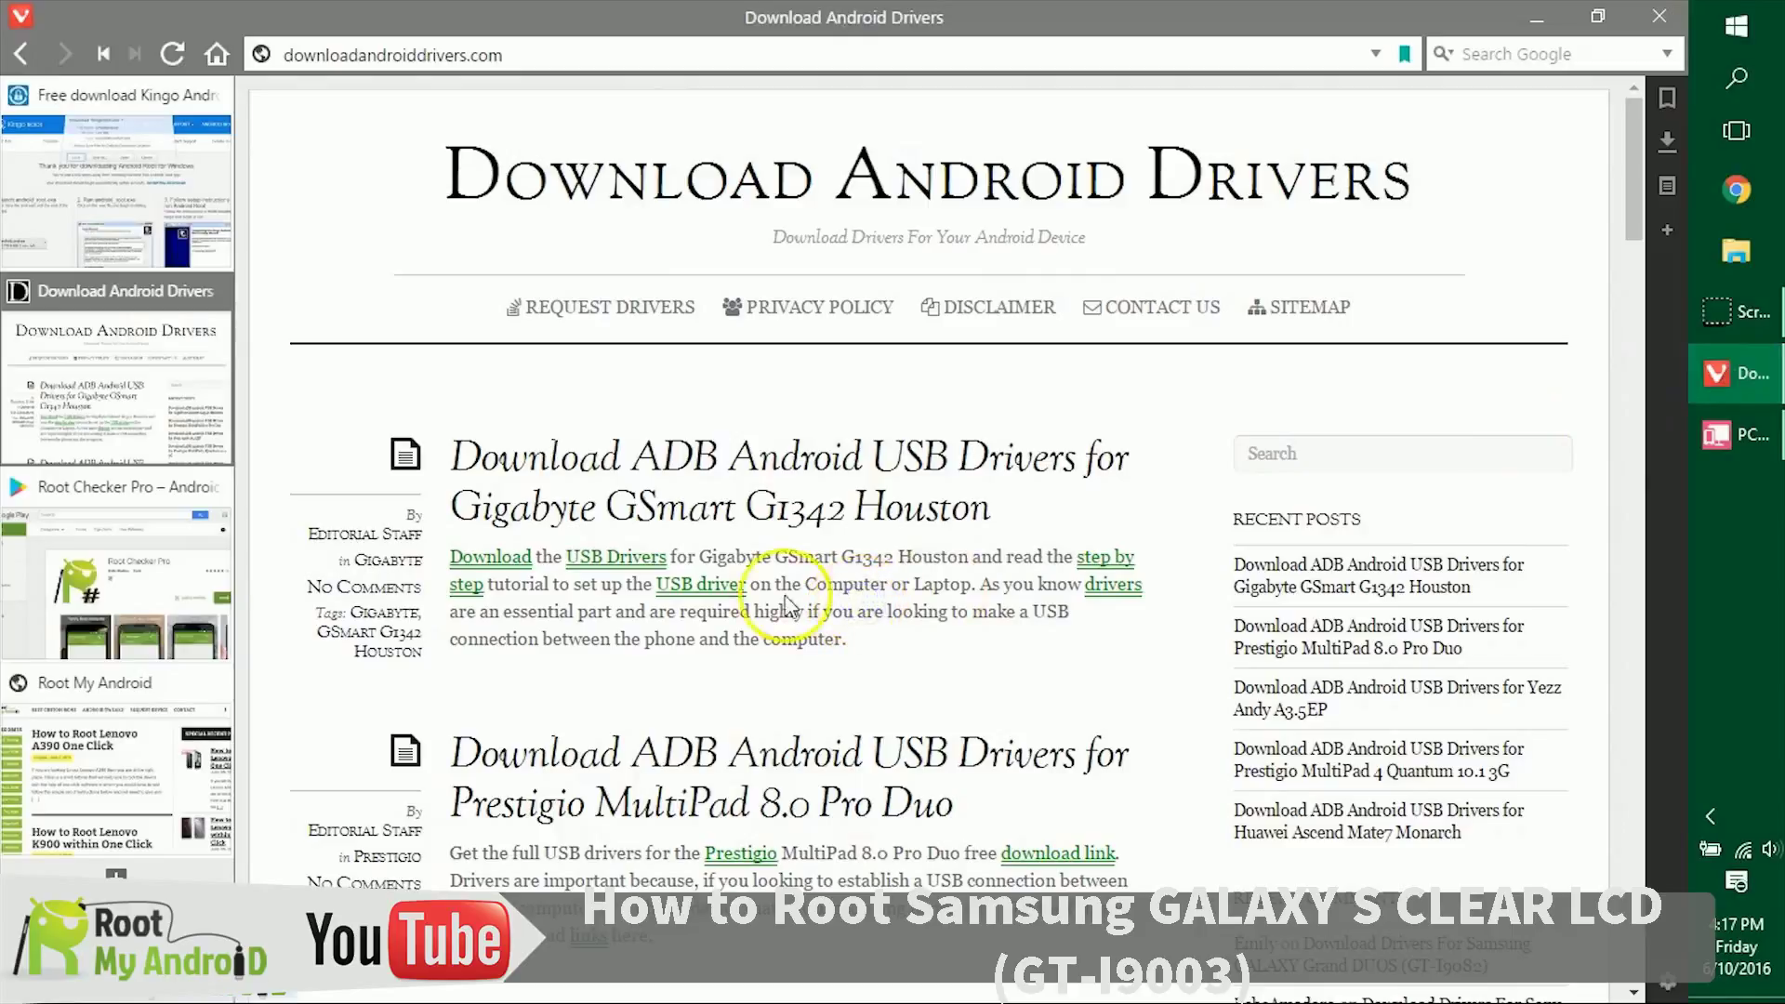
left_click(107, 568)
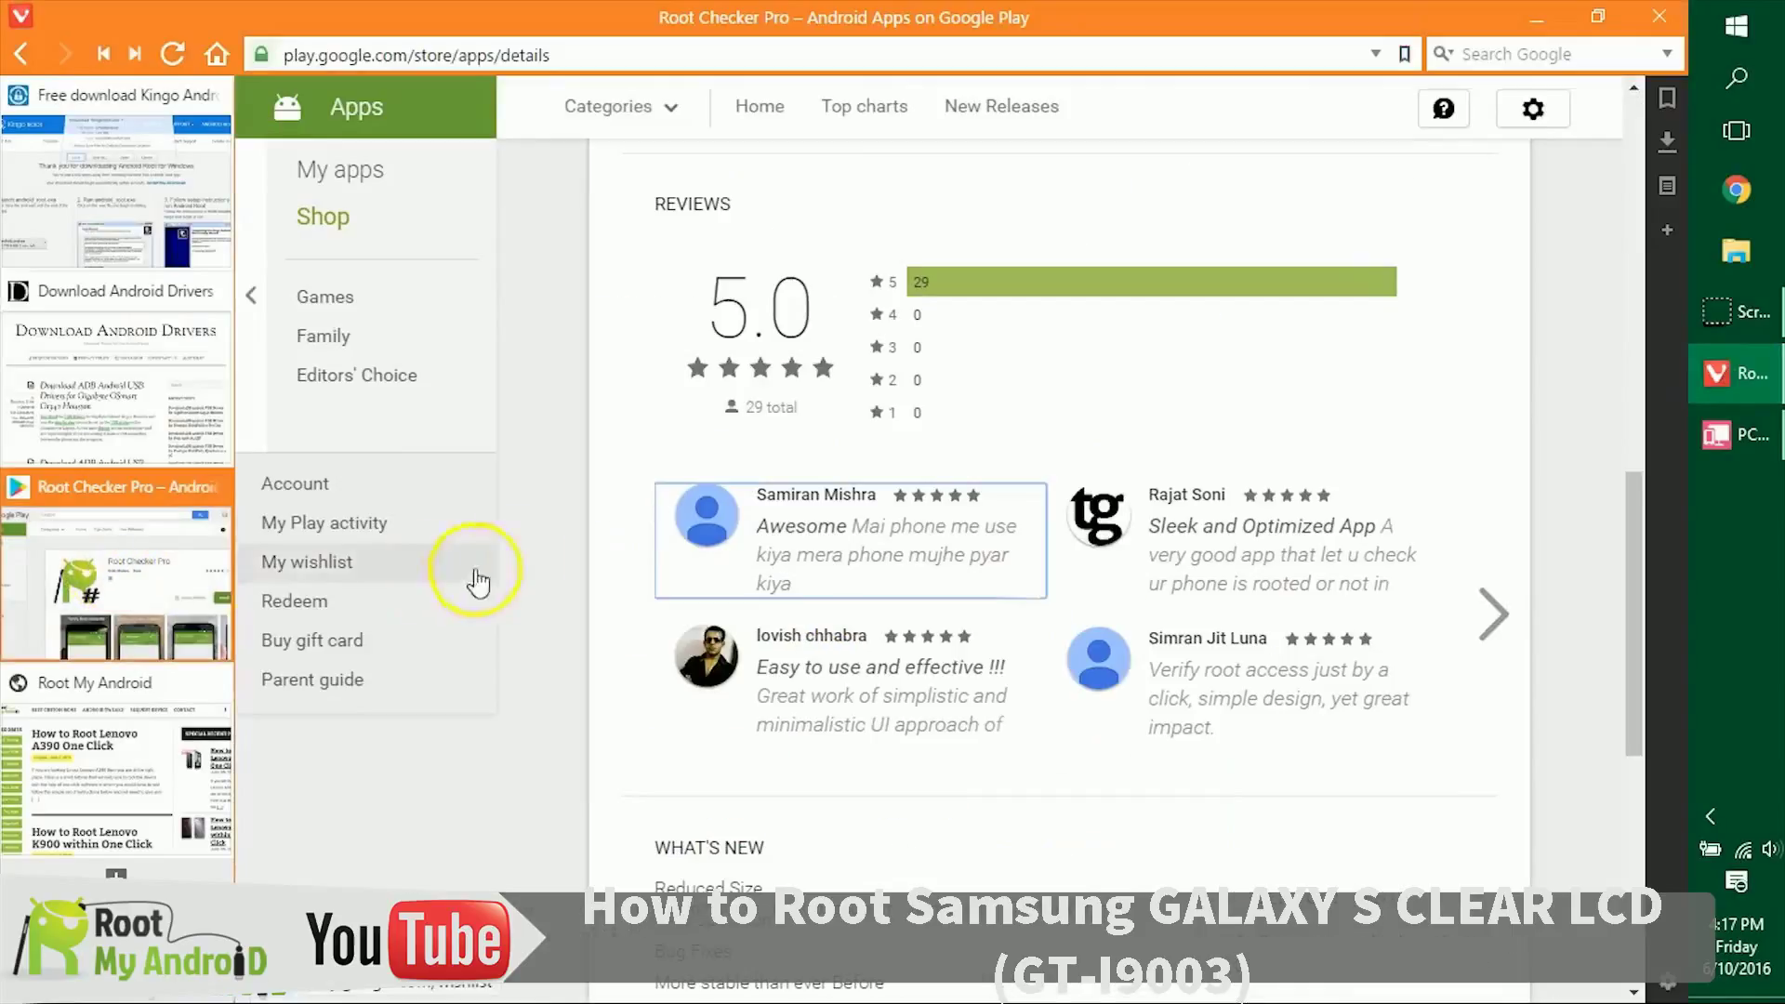
scroll(1227, 391, "up", 10)
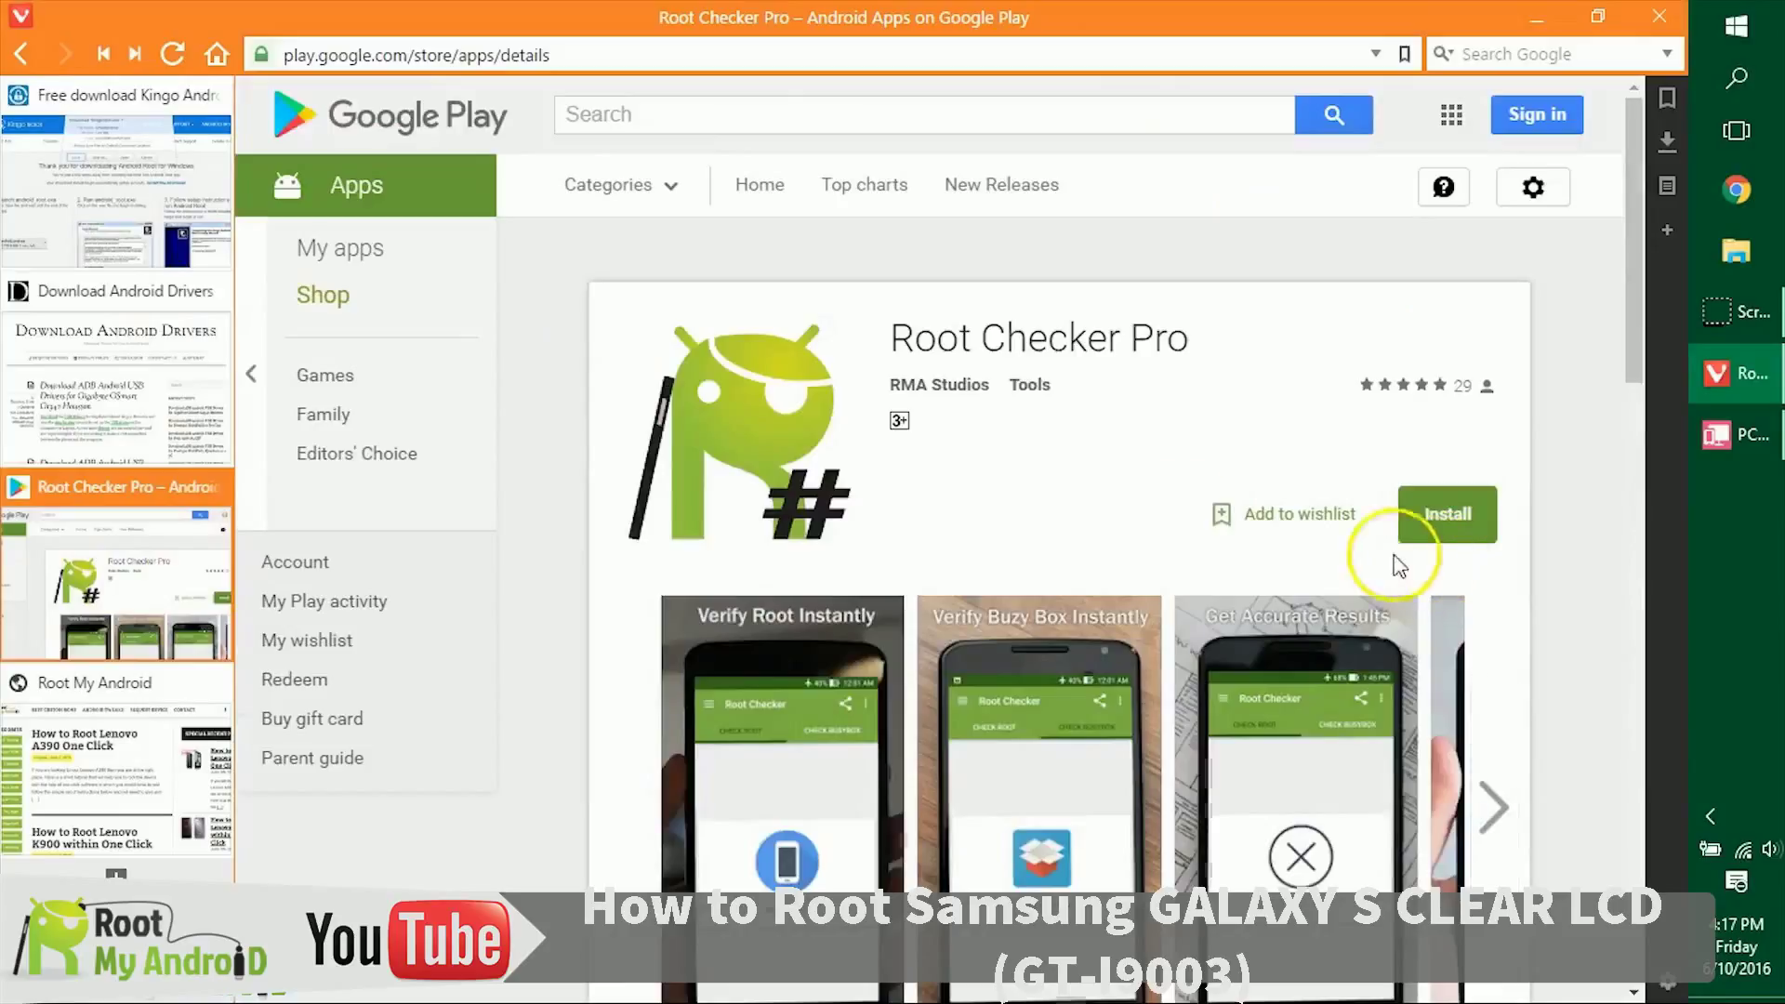
scroll(1448, 544, "down", 2)
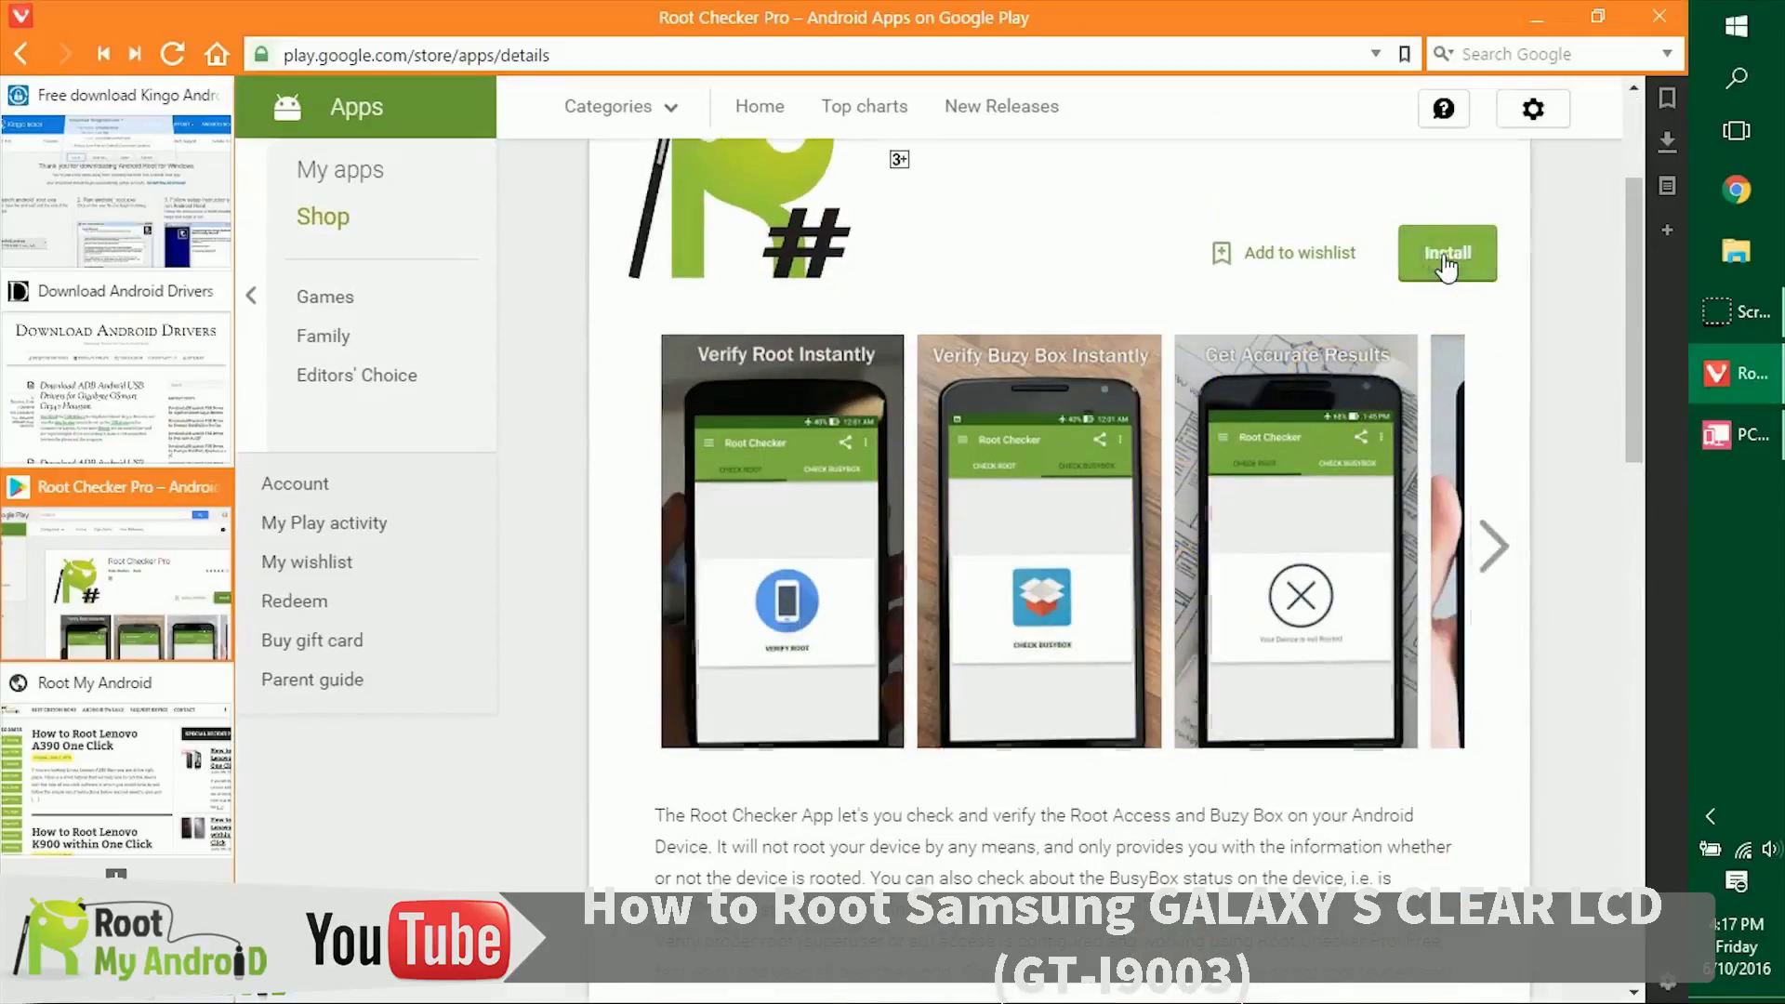
left_click(1447, 260)
left_click(1211, 610)
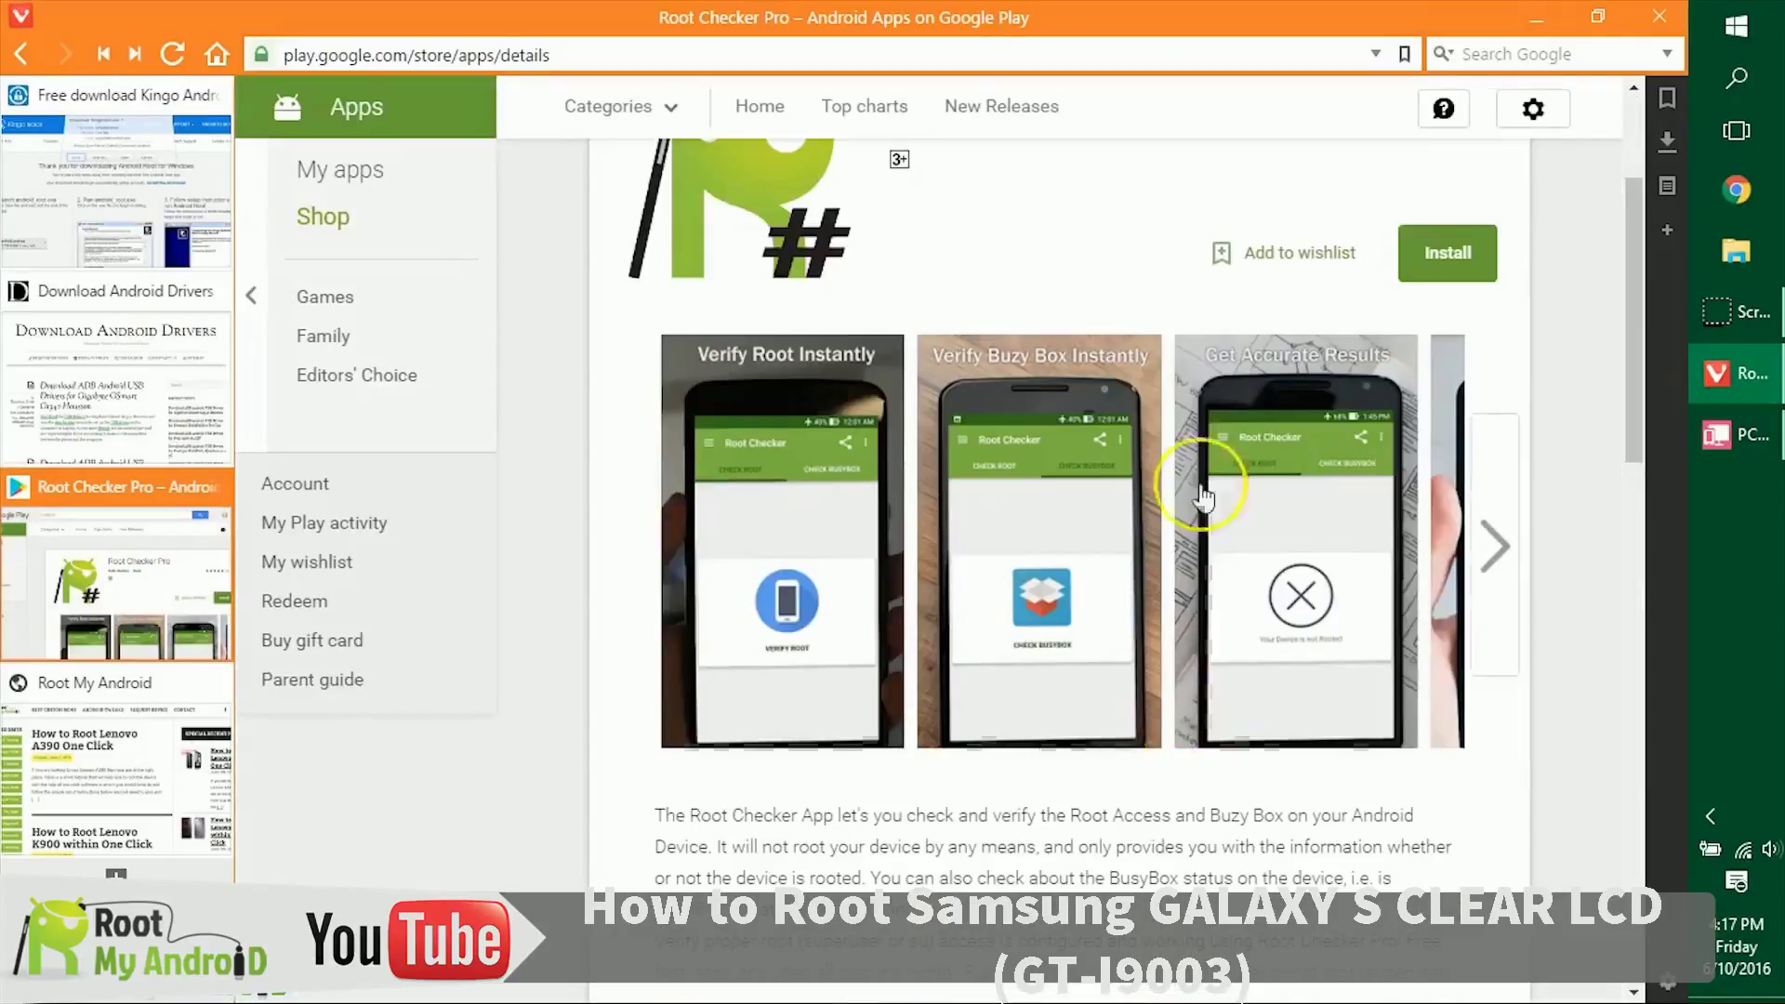
scroll(1201, 475, "down", 5)
scroll(1201, 474, "down", 5)
scroll(1116, 460, "down", 3)
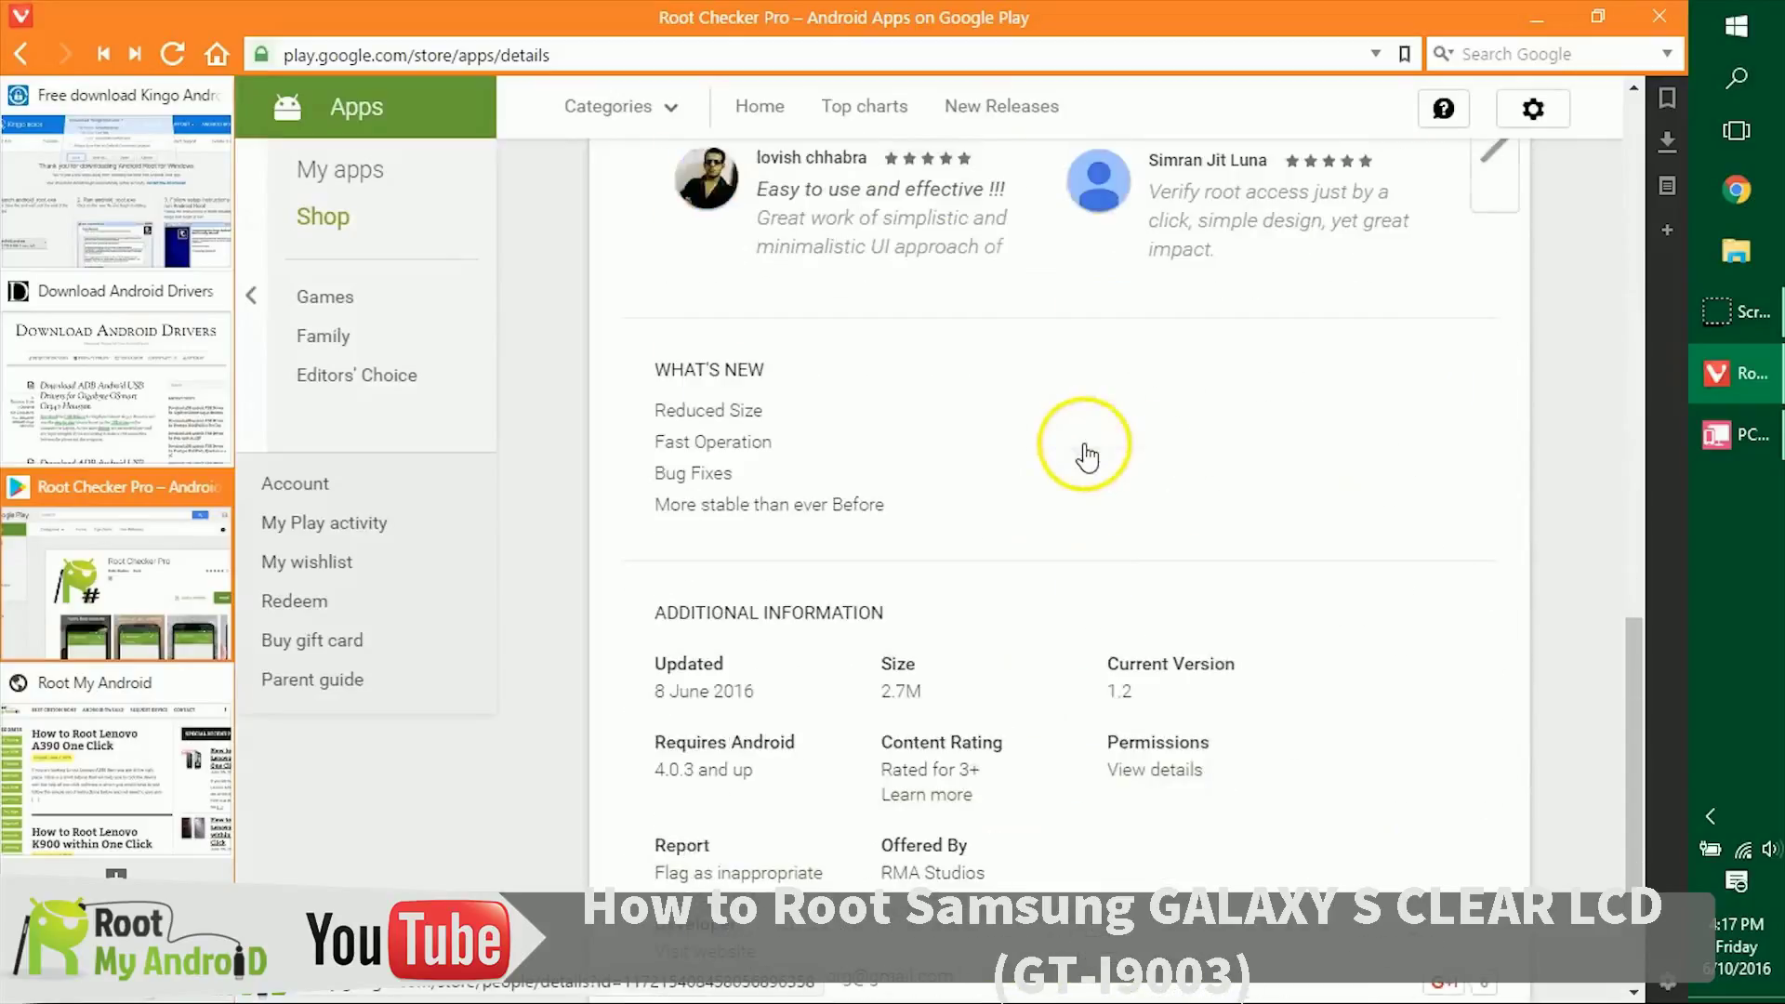
scroll(1087, 454, "up", 5)
scroll(1088, 456, "up", 5)
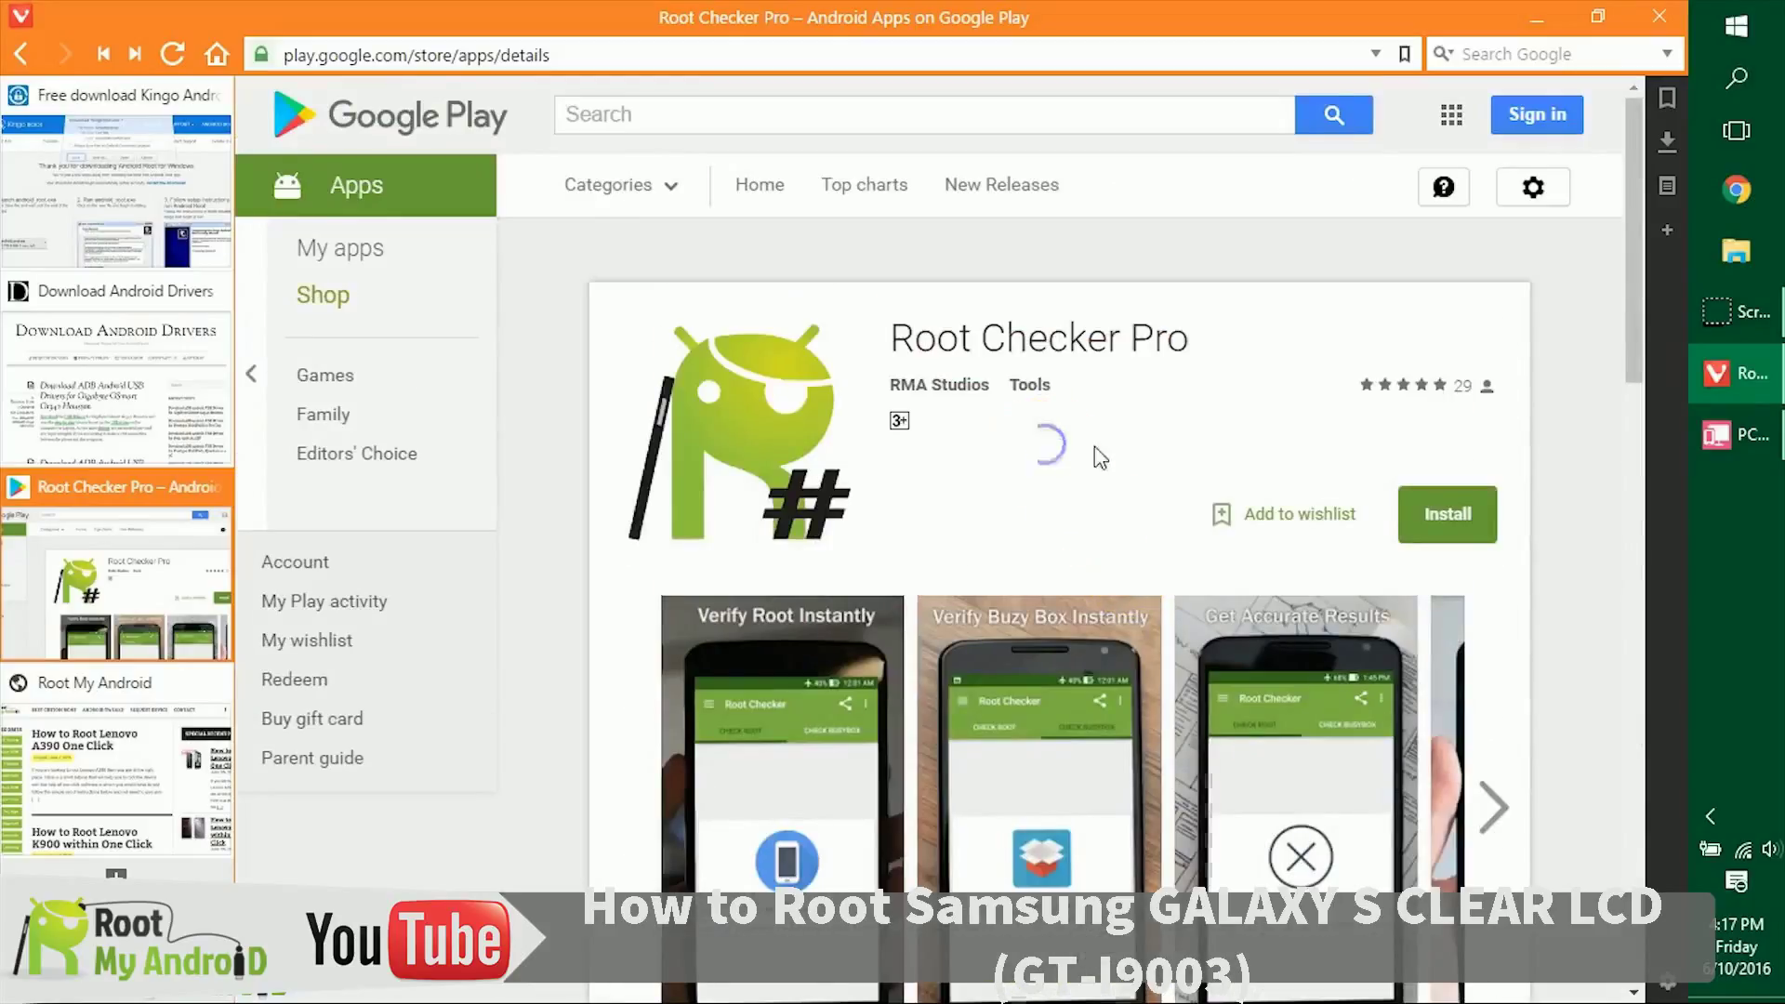
left_click(1730, 434)
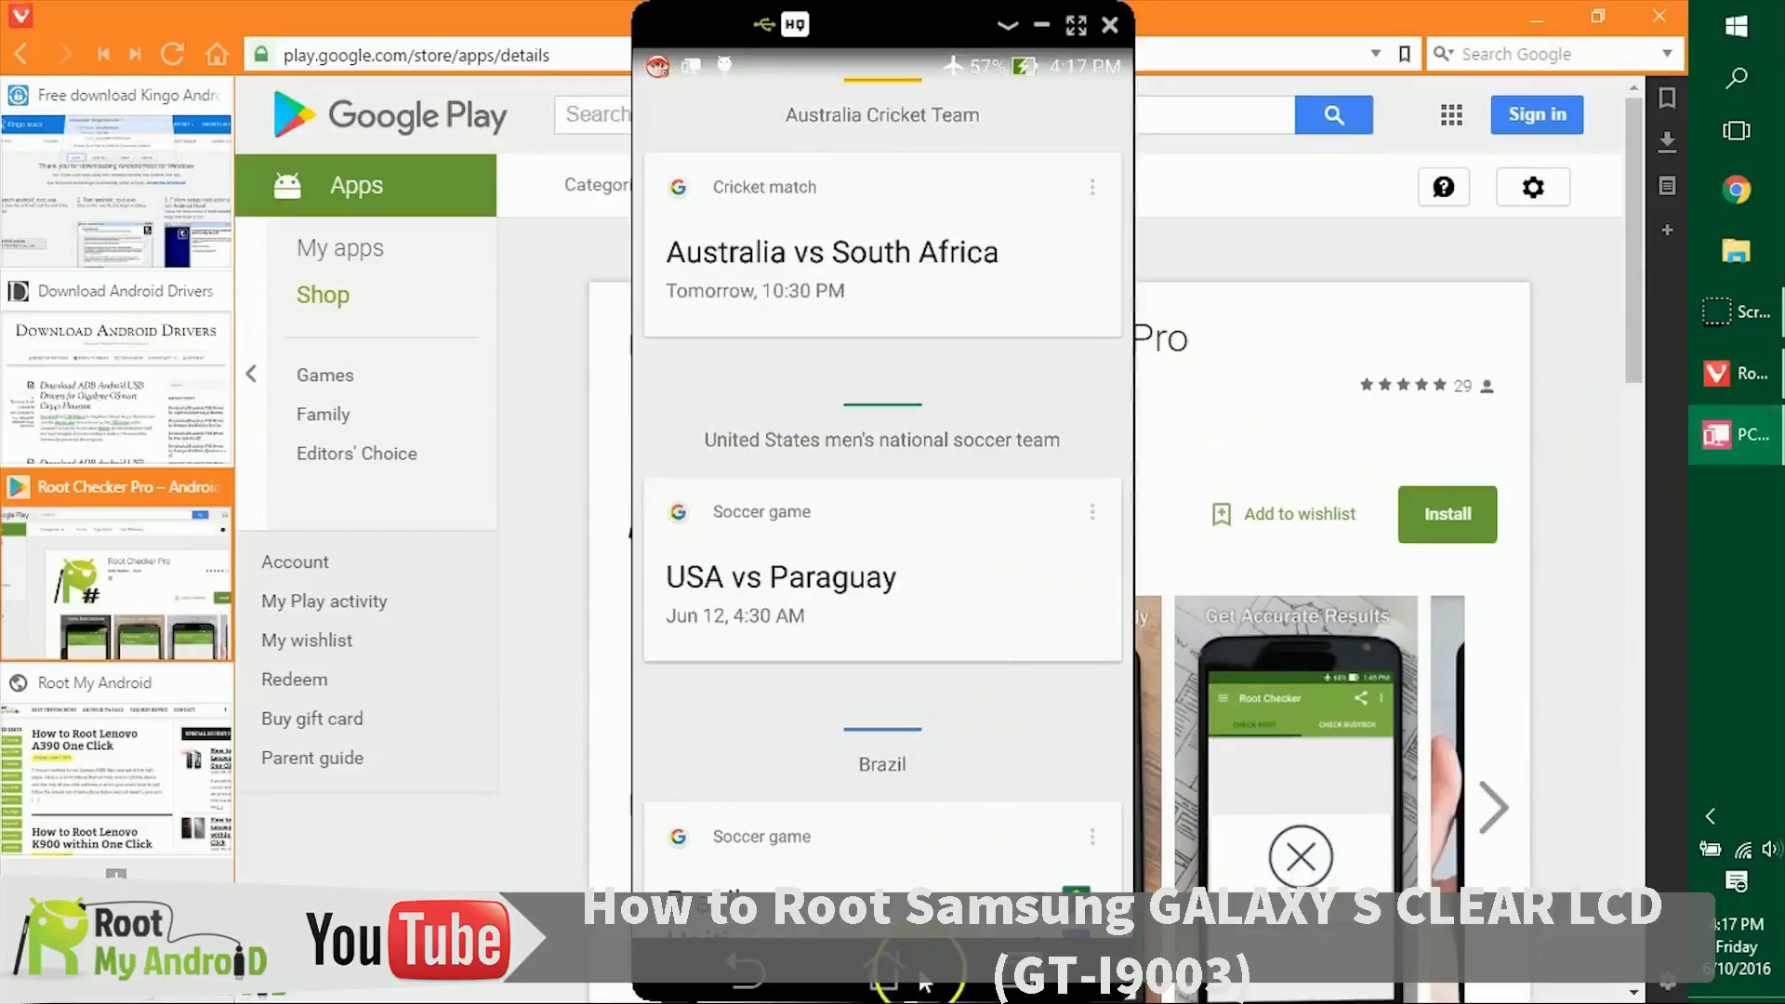
- Launch Root Checker from the app drawer, run VERIFY ROOT, then go to CHECK BUSYBOX
left_click(885, 973)
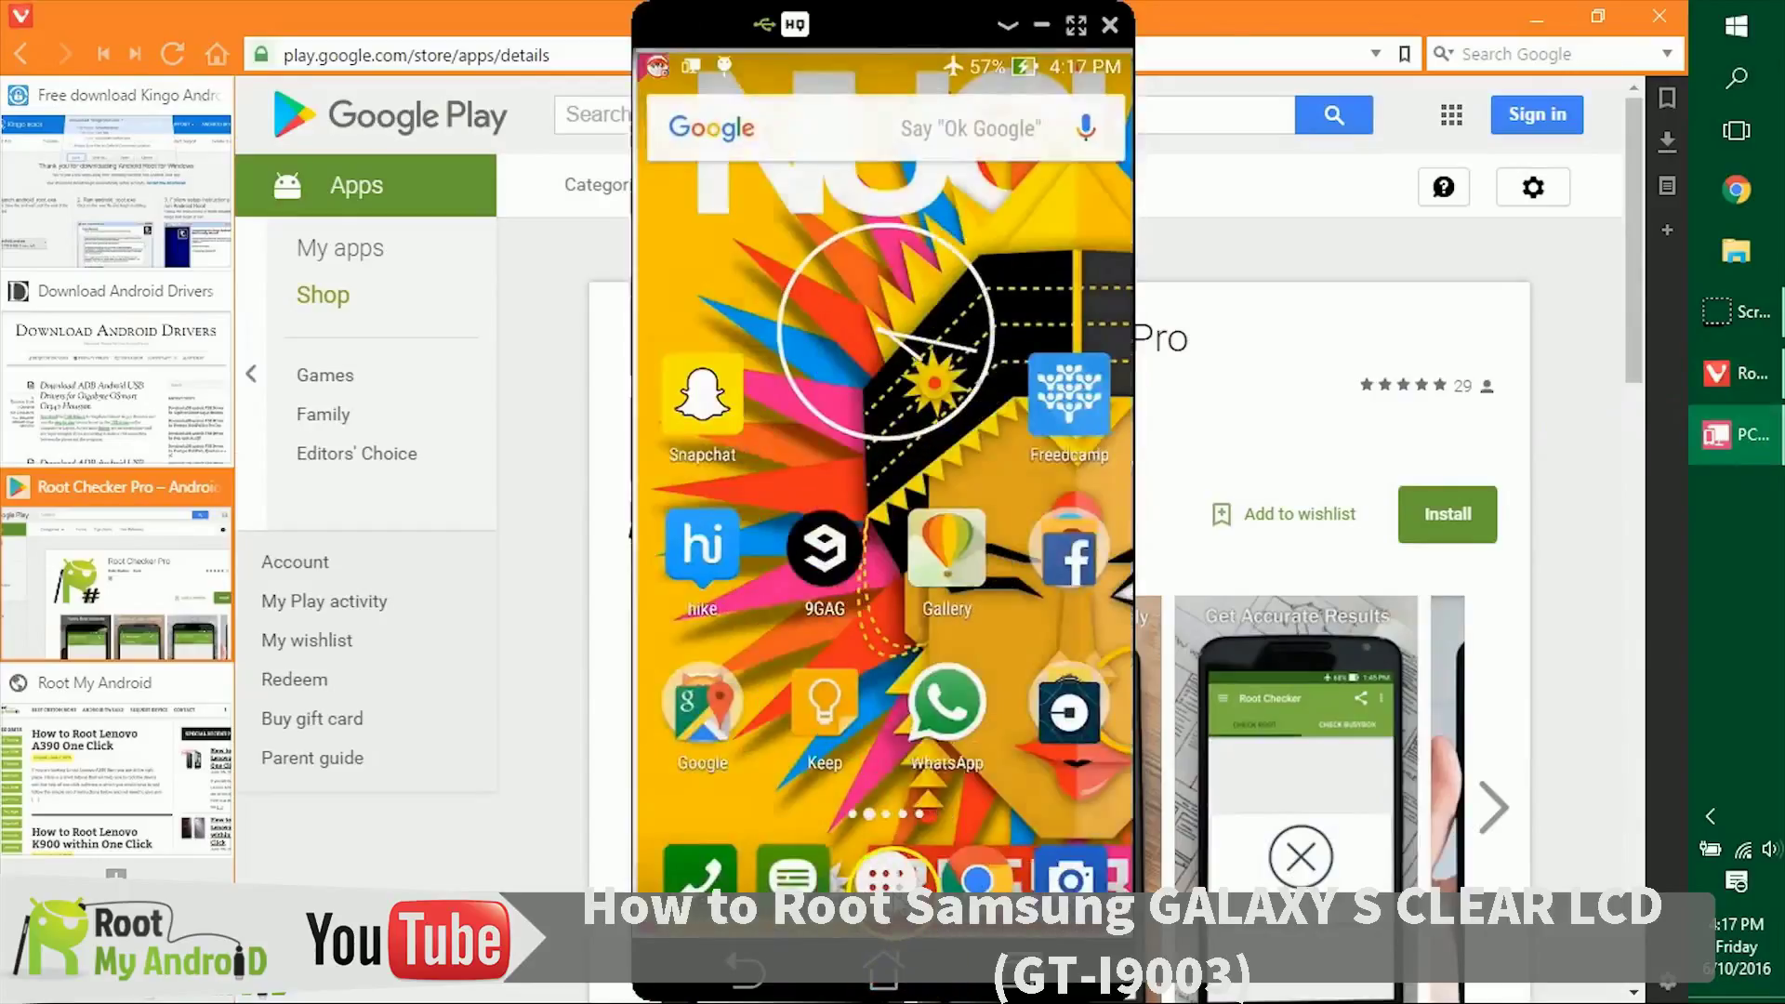
left_click(885, 878)
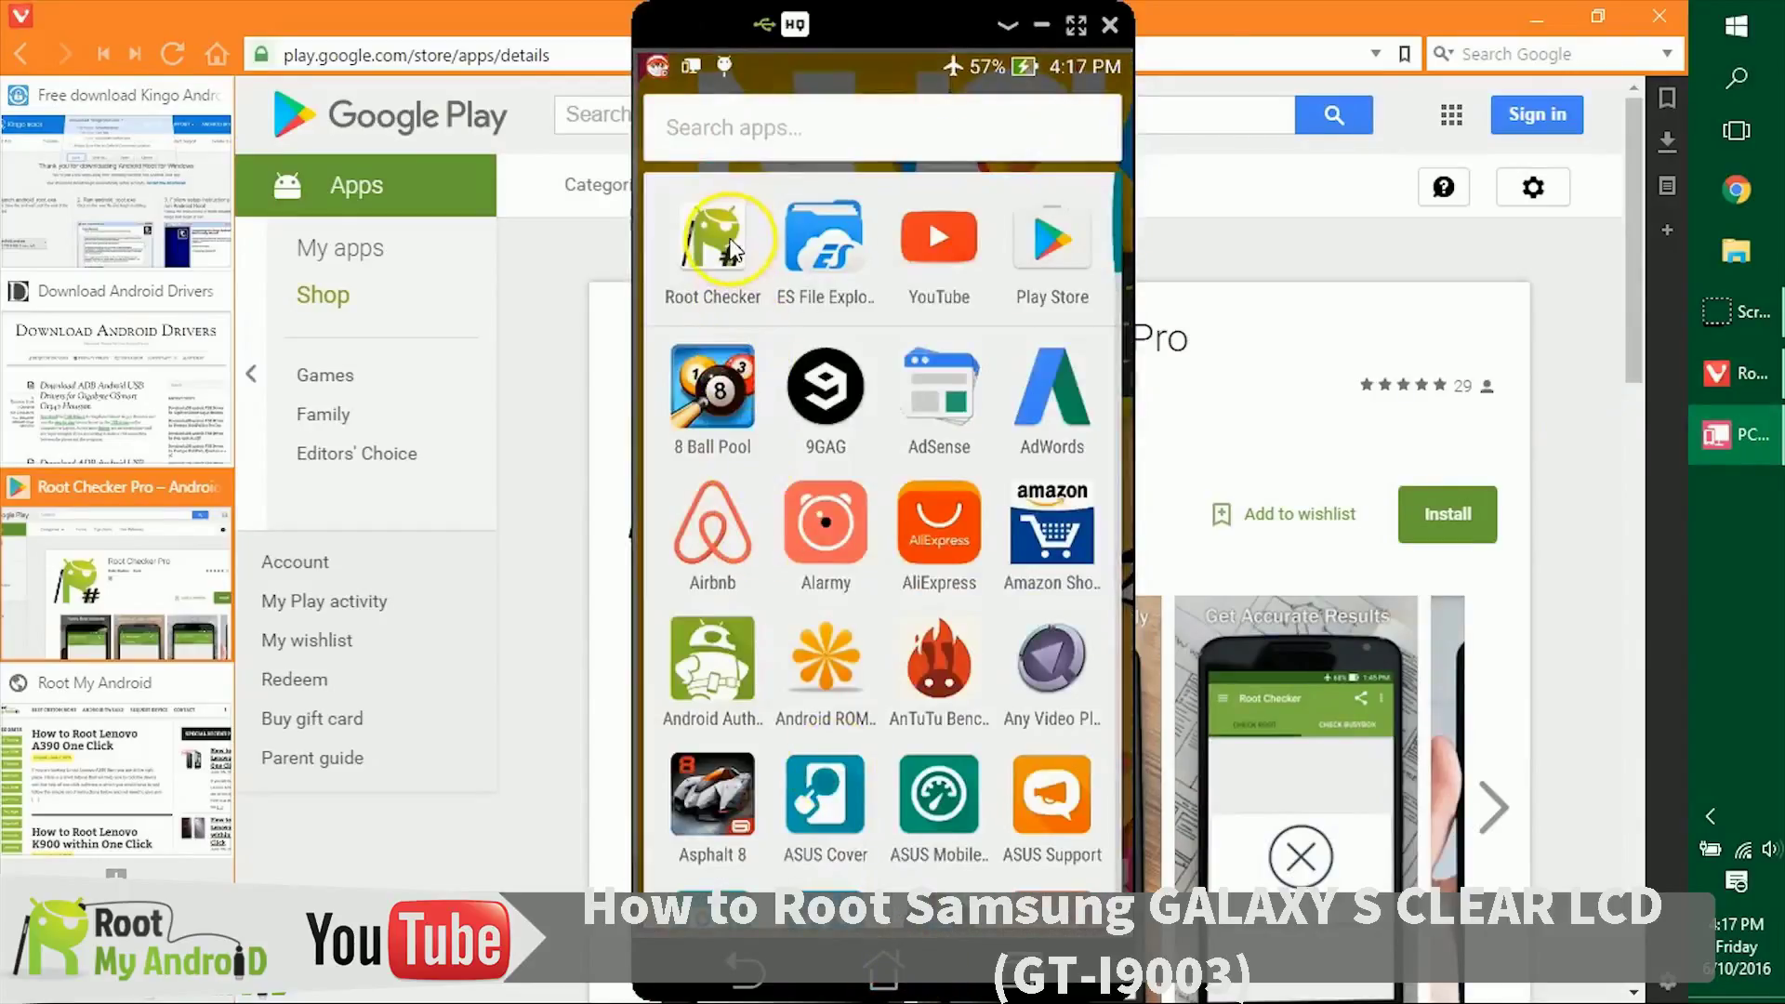
left_click(713, 240)
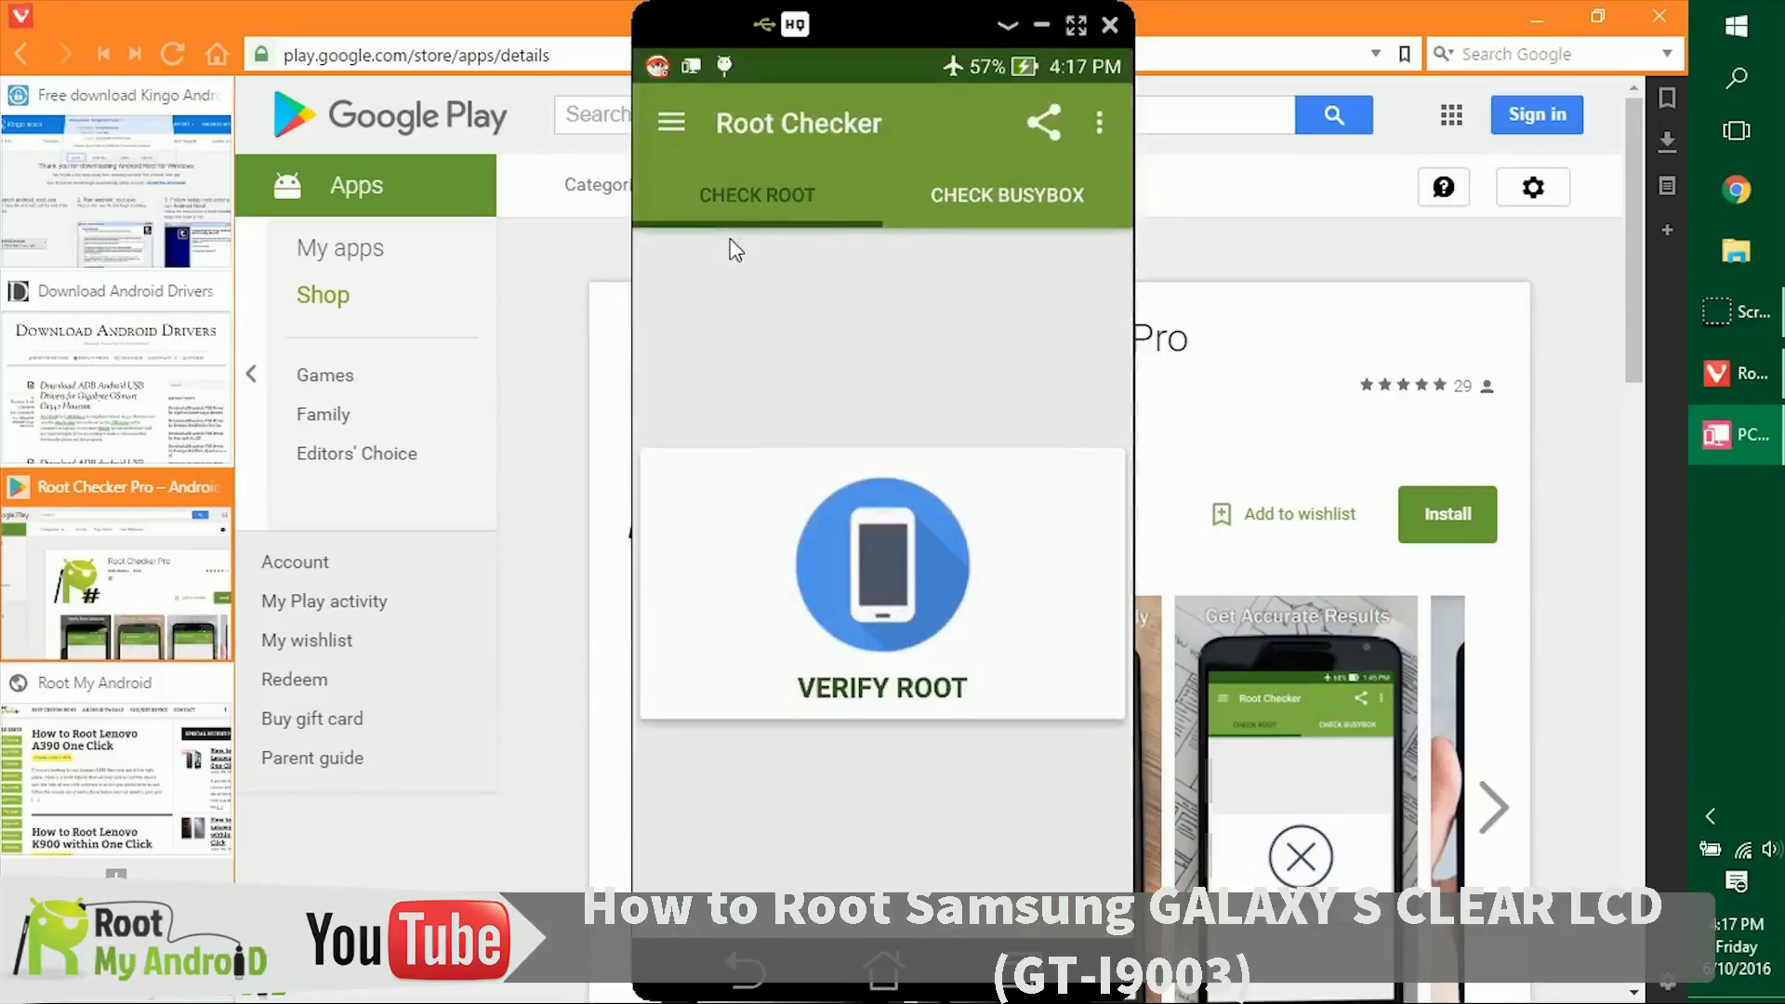
left_click(968, 320)
left_click(870, 616)
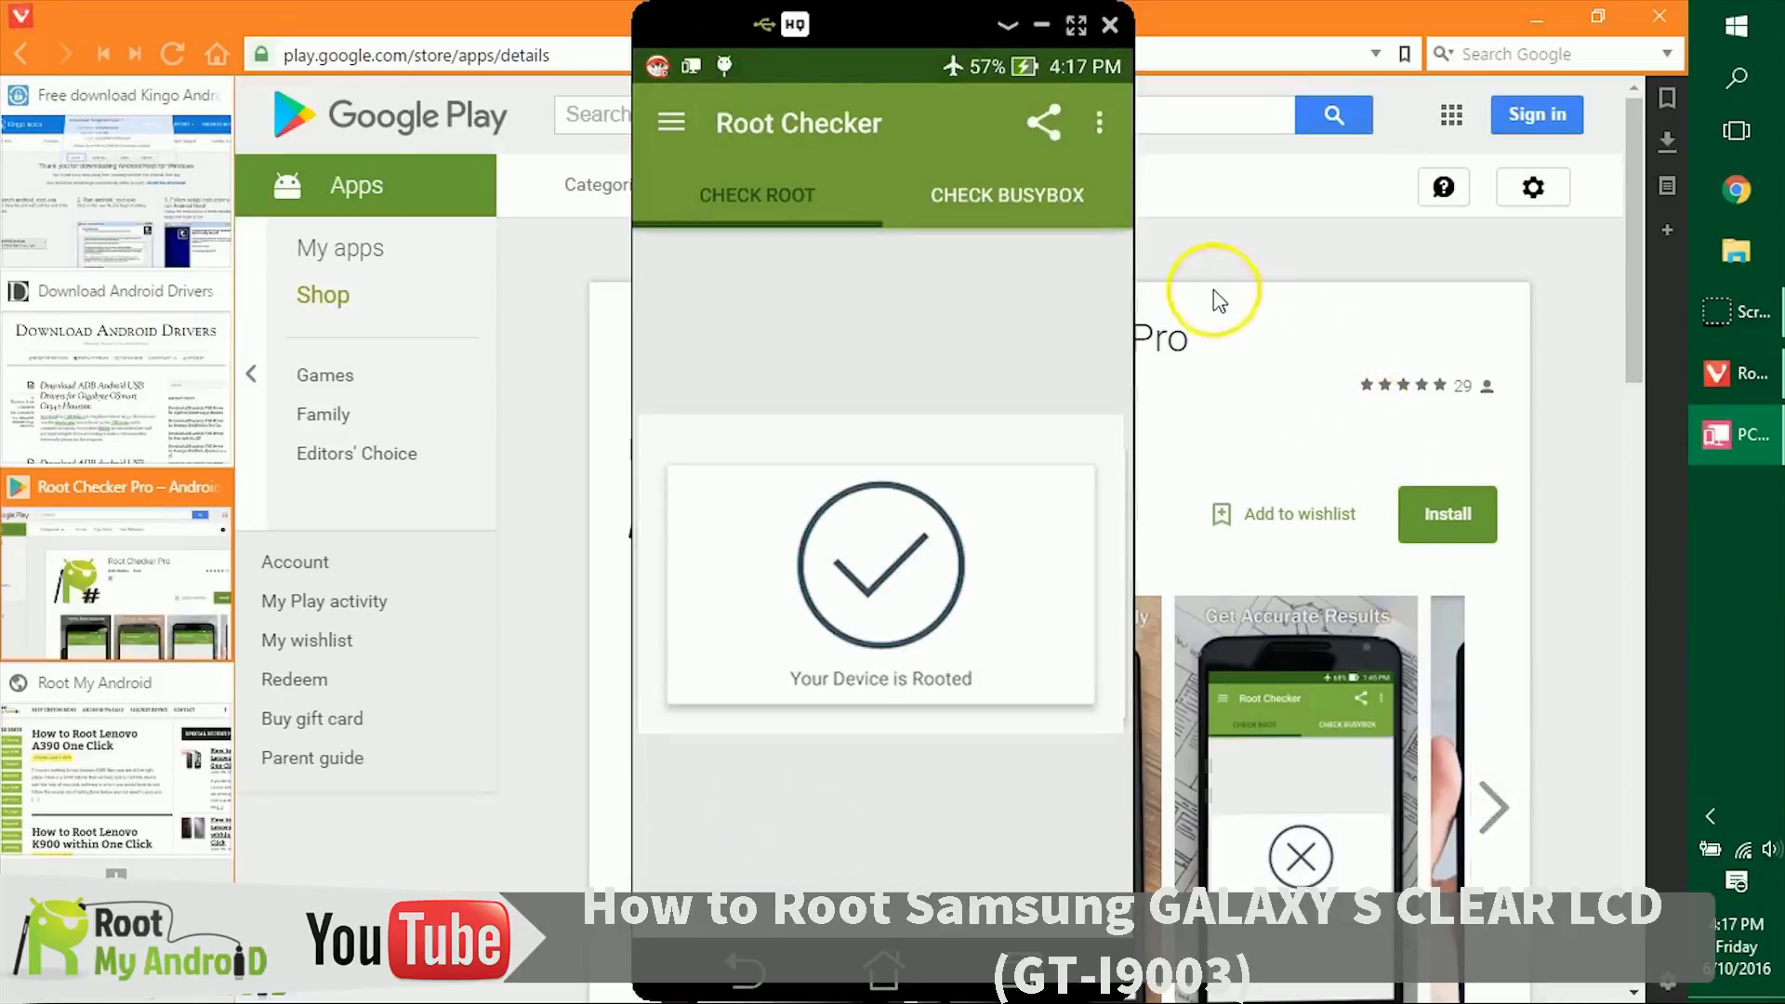
left_click(999, 207)
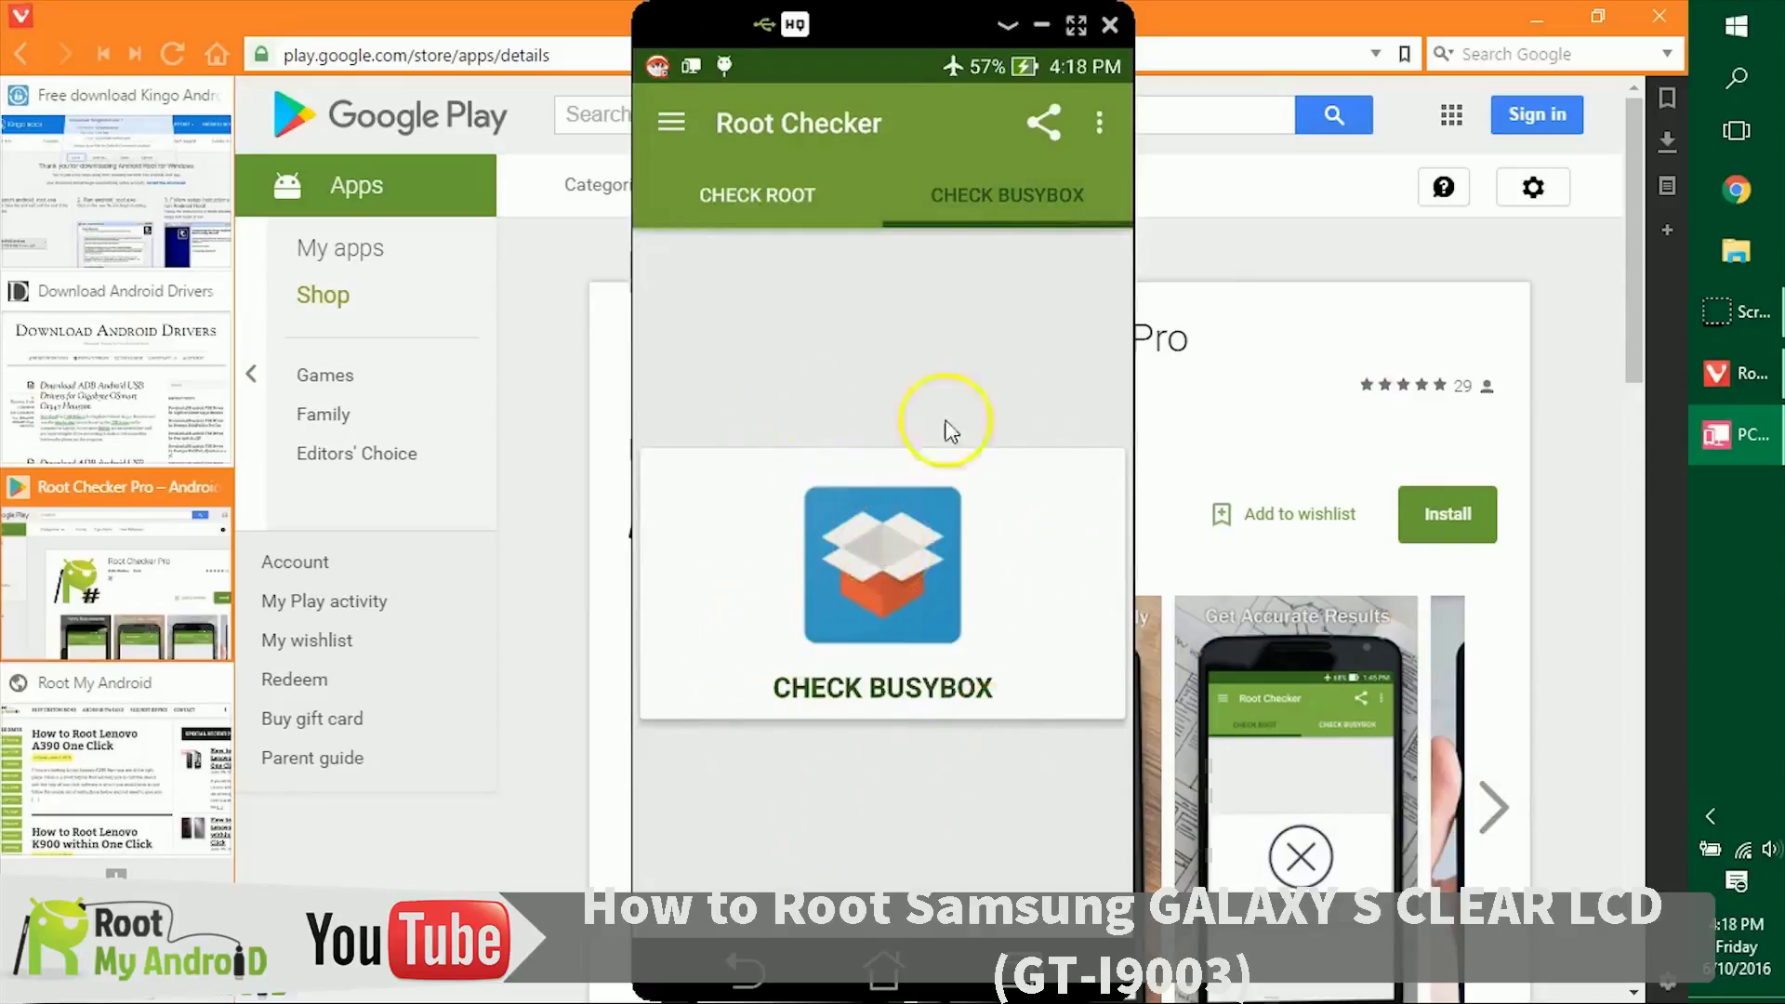
- Browse Root Checker's Root Basics and Featured Tutorials sections, then return to Home
left_click(670, 119)
left_click(855, 501)
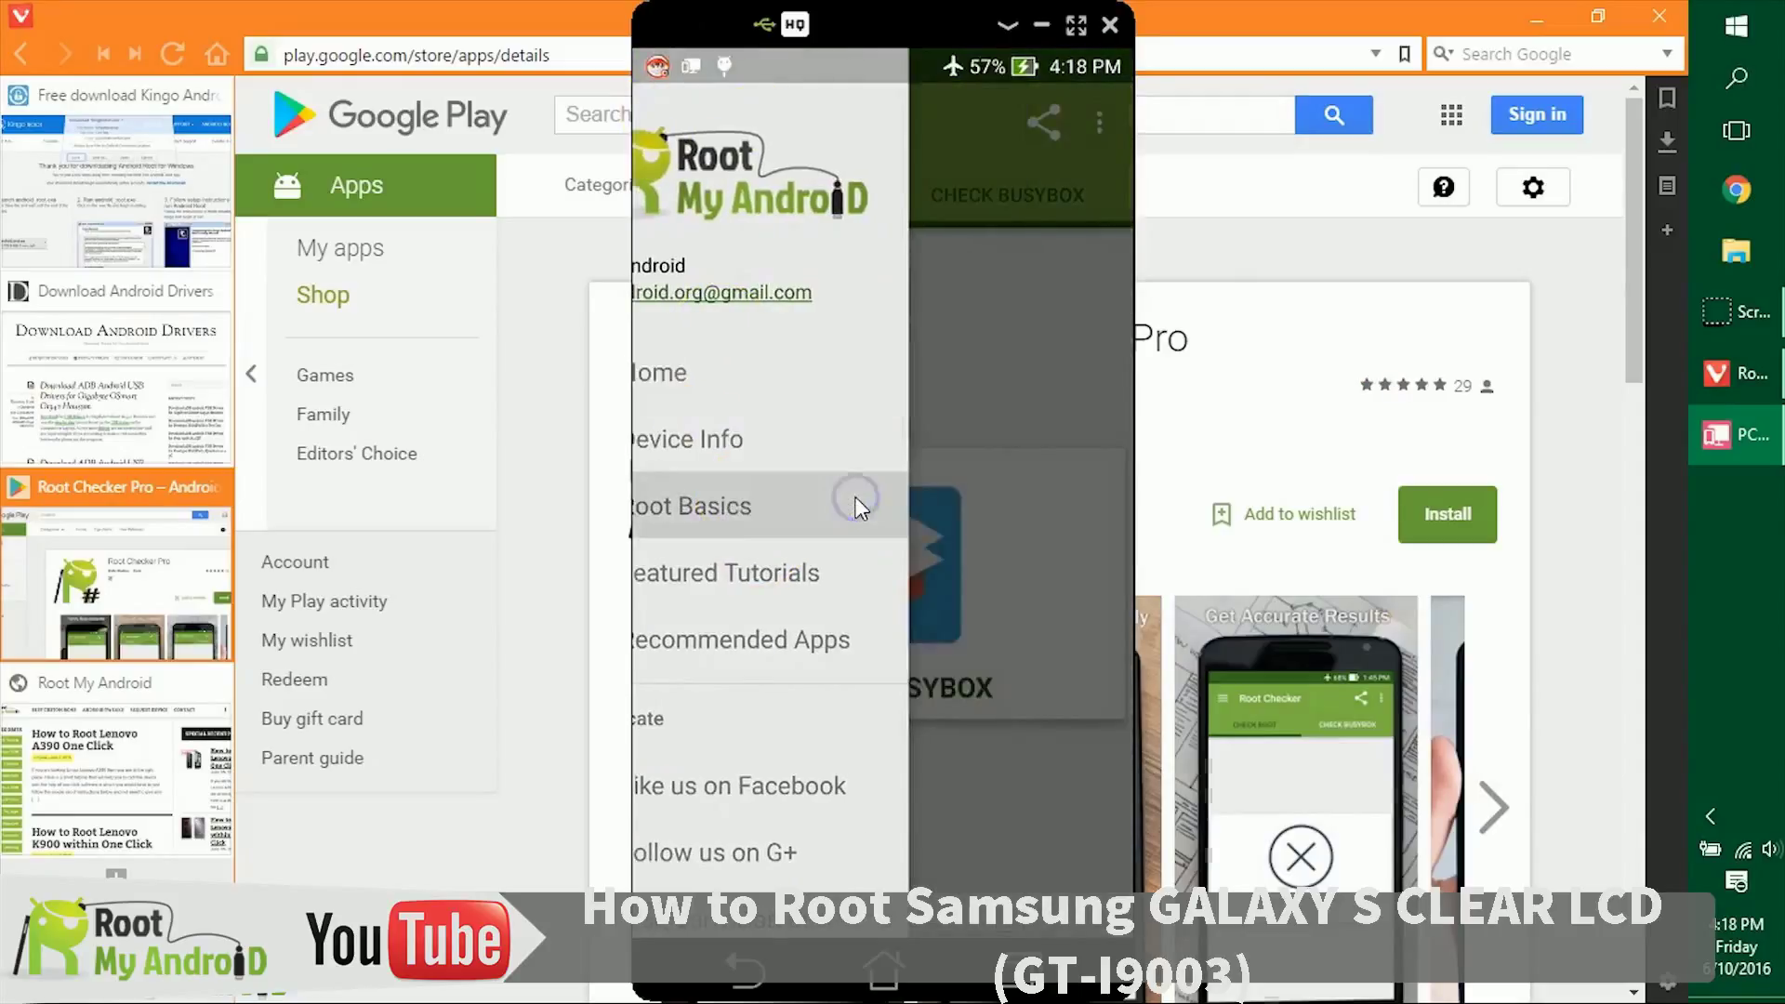
scroll(875, 601, "down", 3)
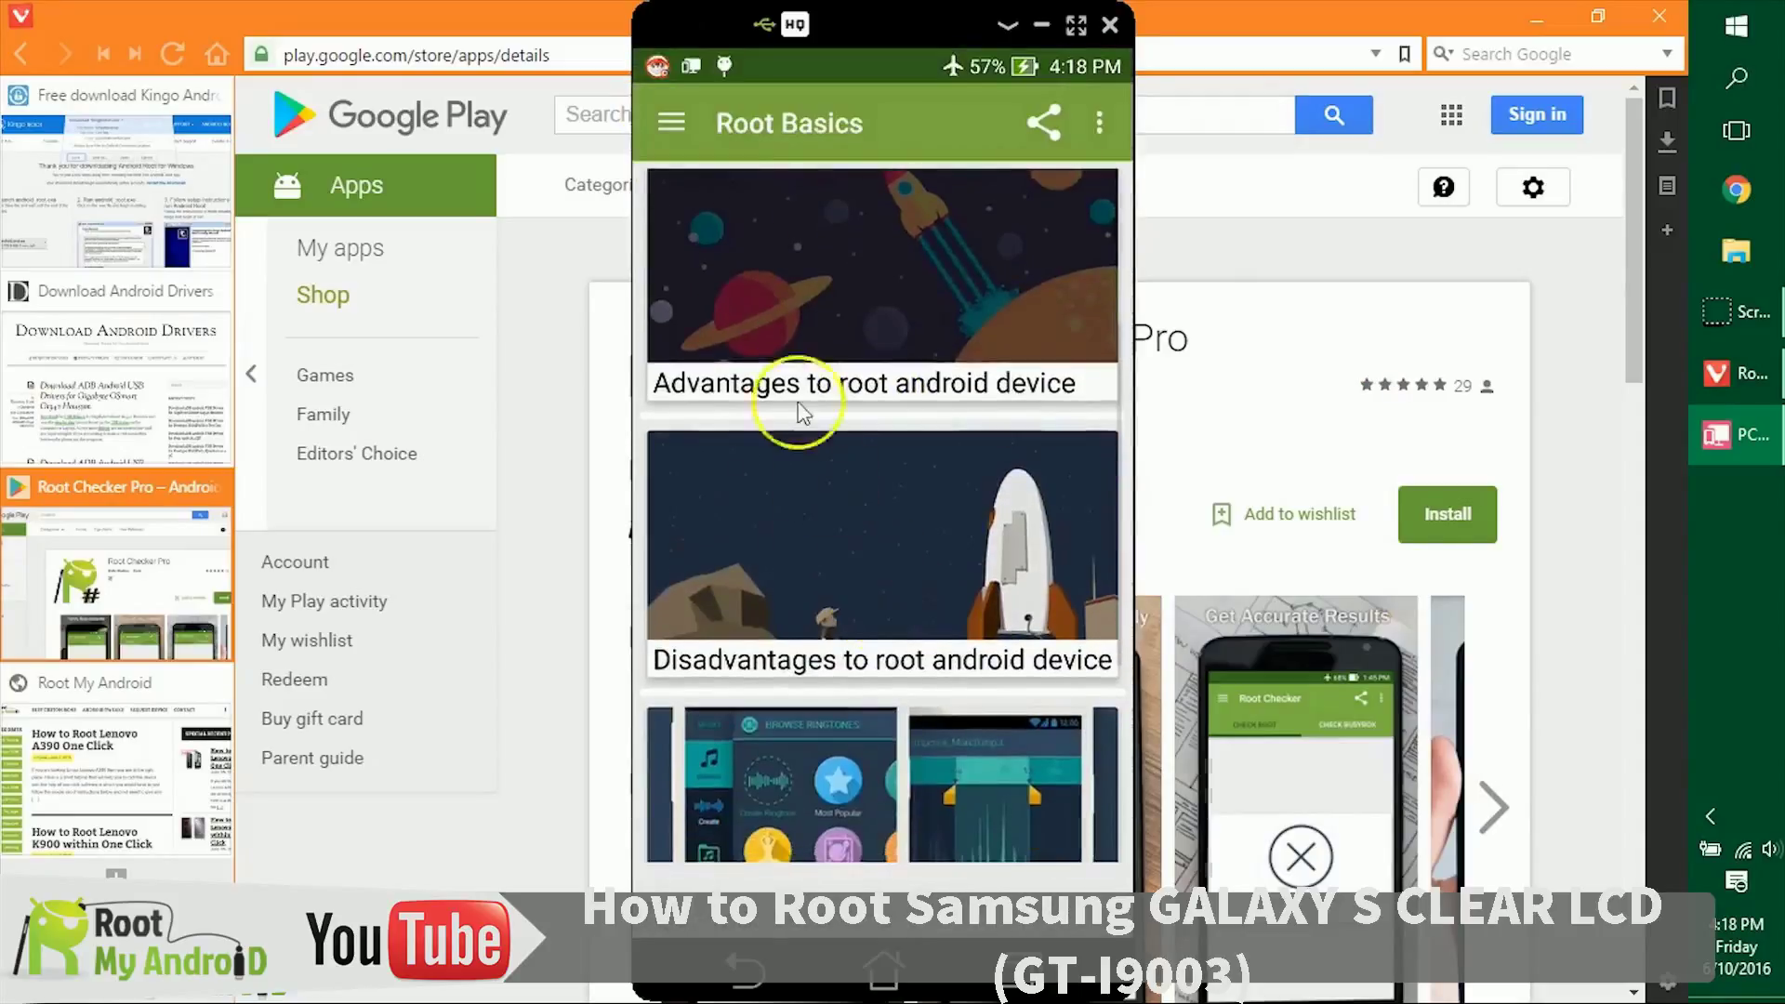
scroll(676, 112, "up", 3)
left_click(676, 113)
left_click(806, 580)
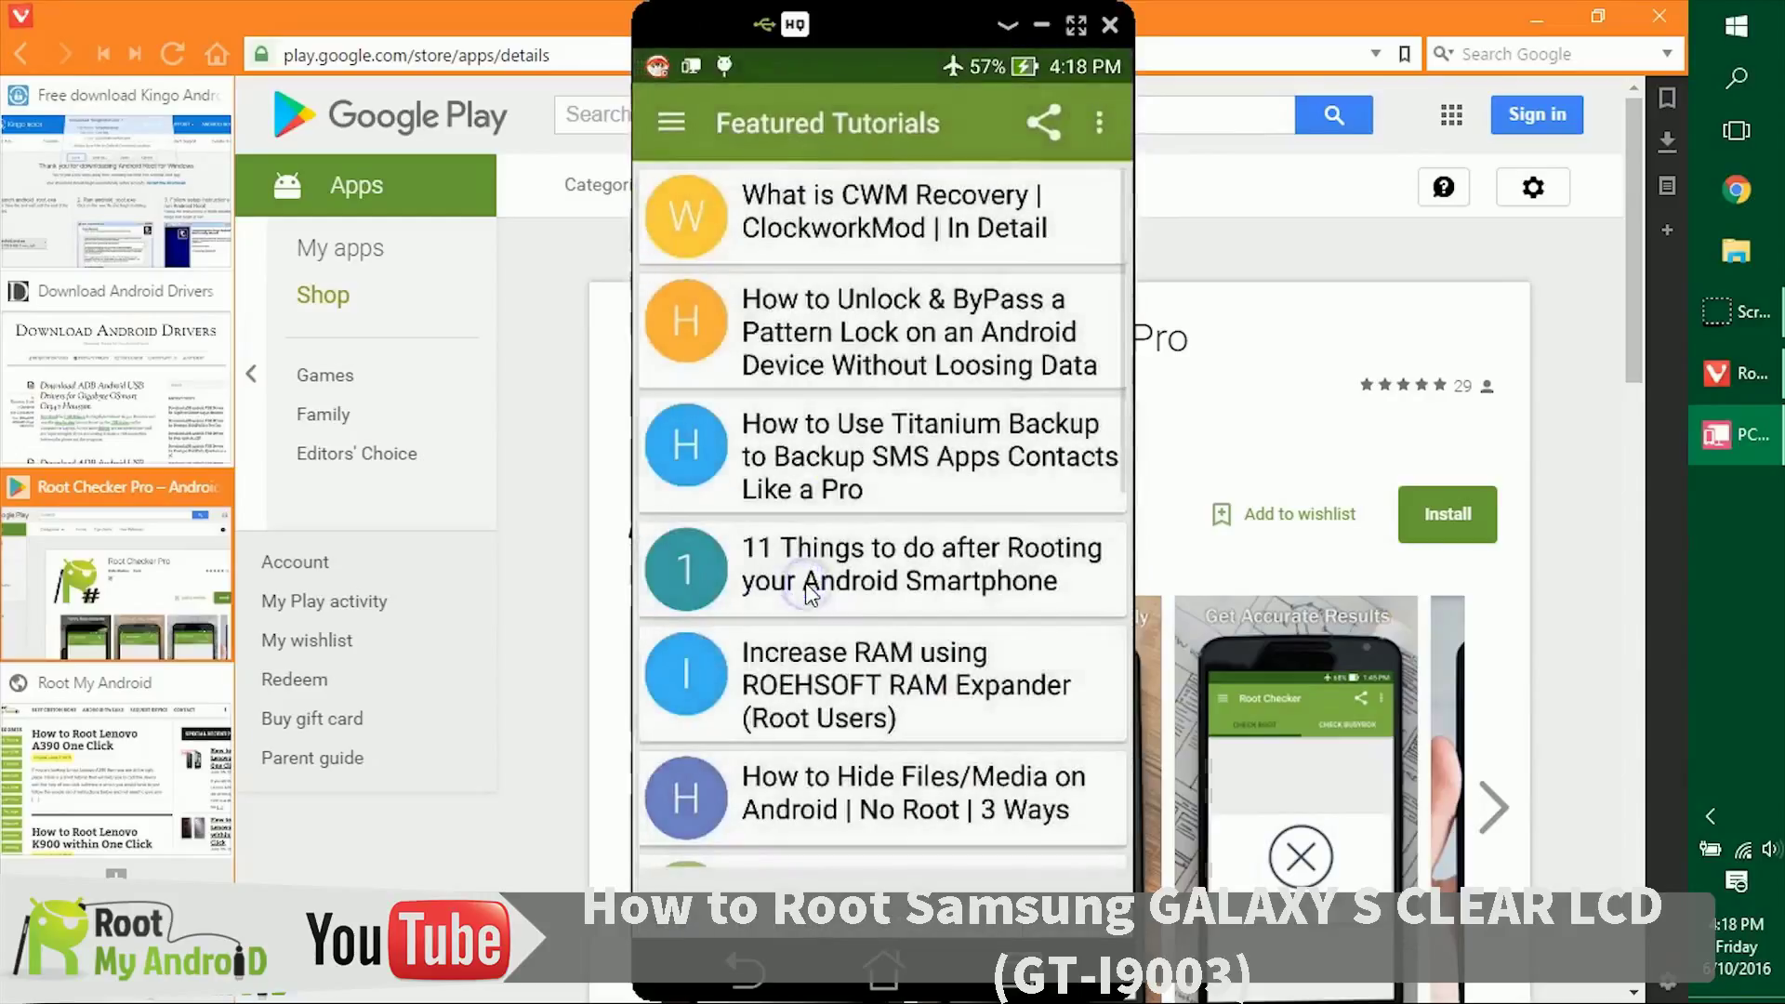
scroll(961, 300, "down", 5)
scroll(974, 345, "down", 2)
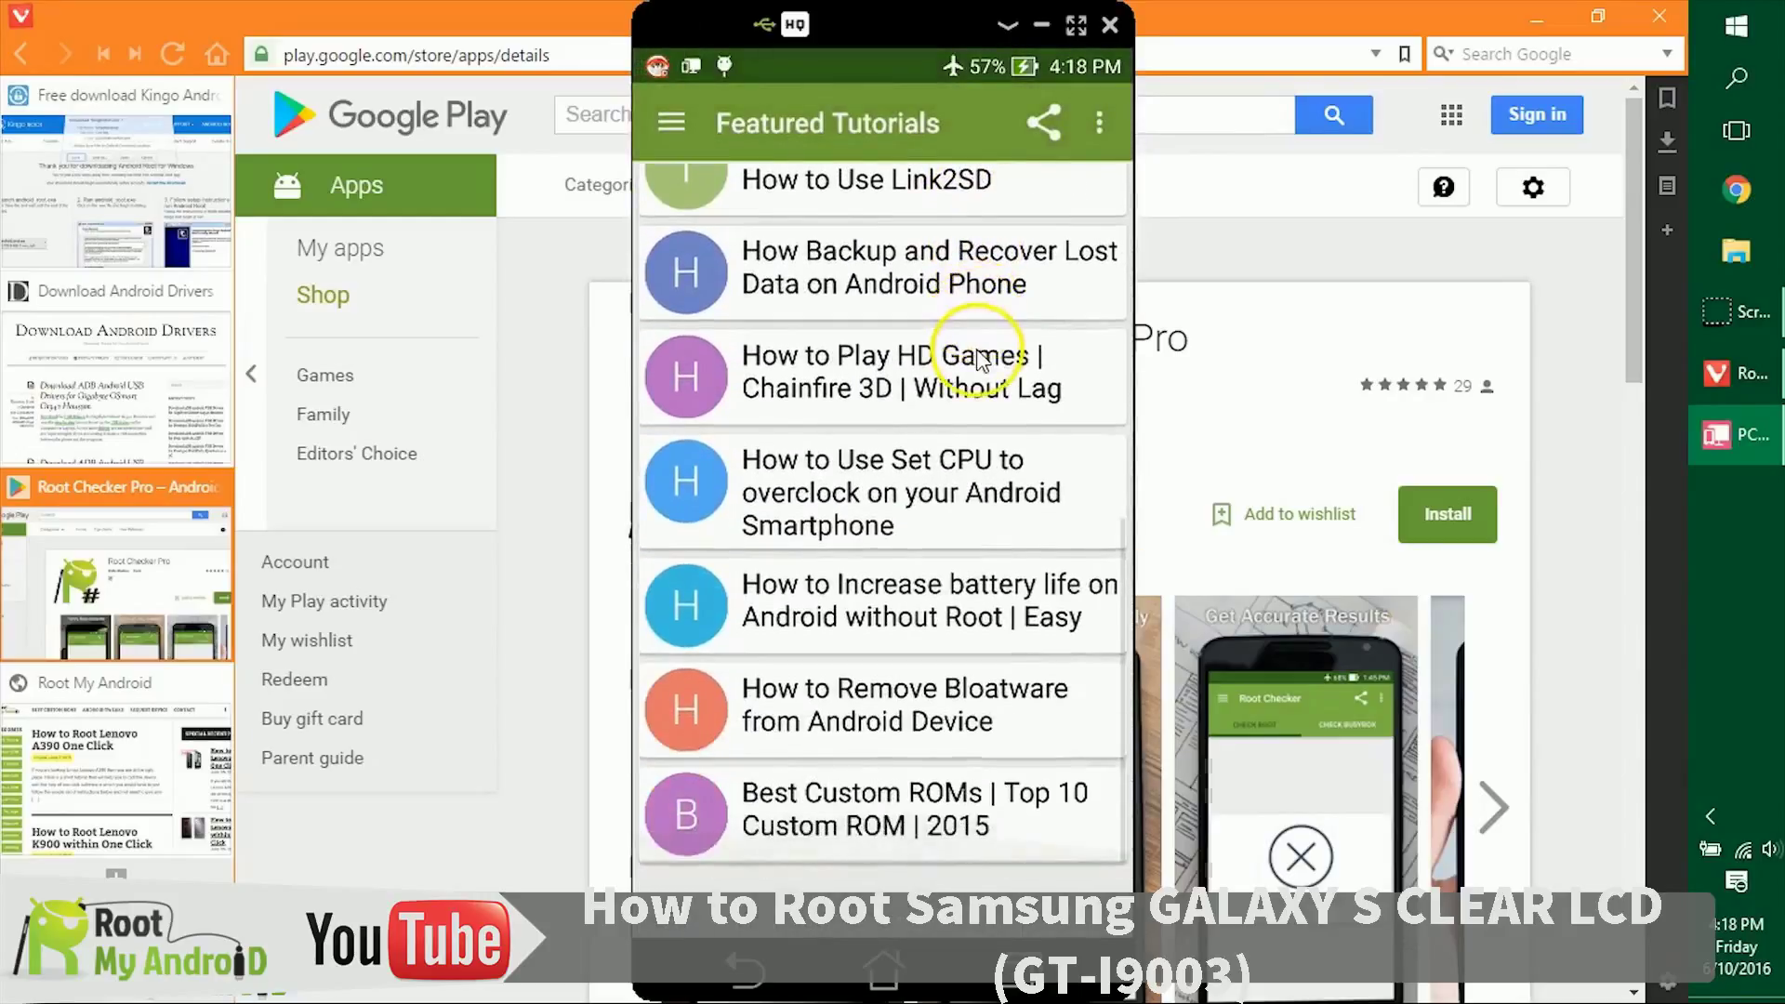
scroll(985, 422, "up", 8)
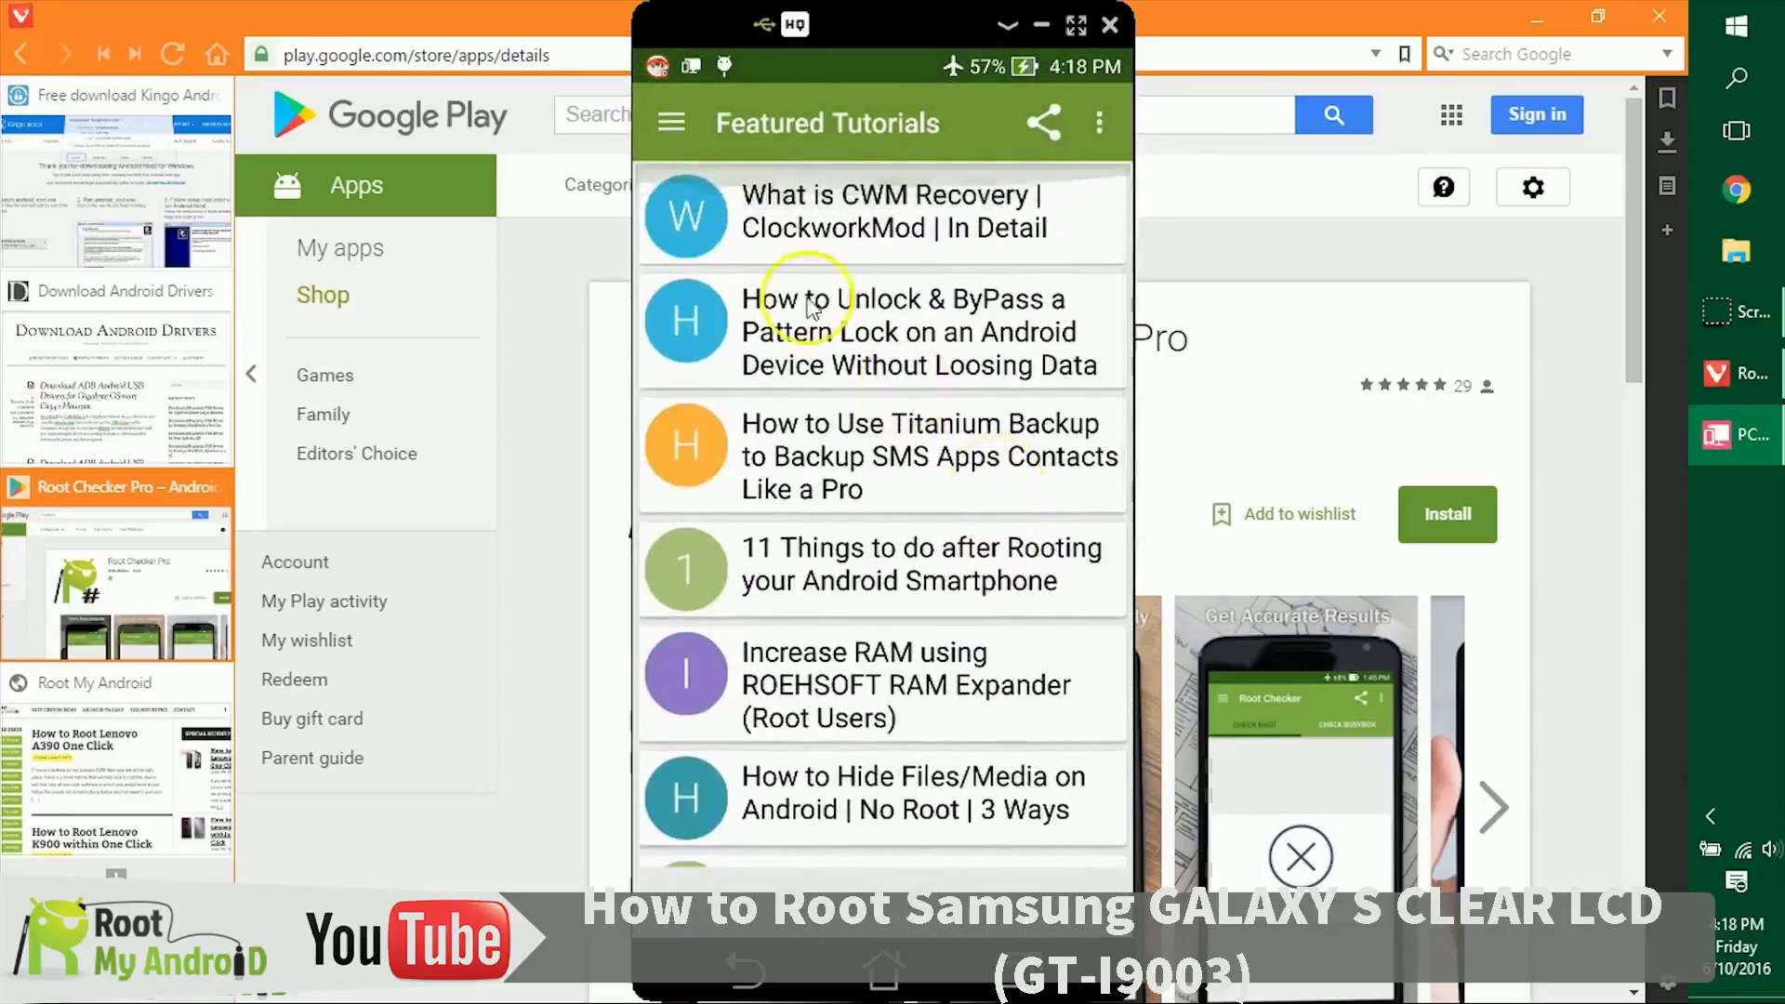
left_click(672, 124)
left_click(765, 373)
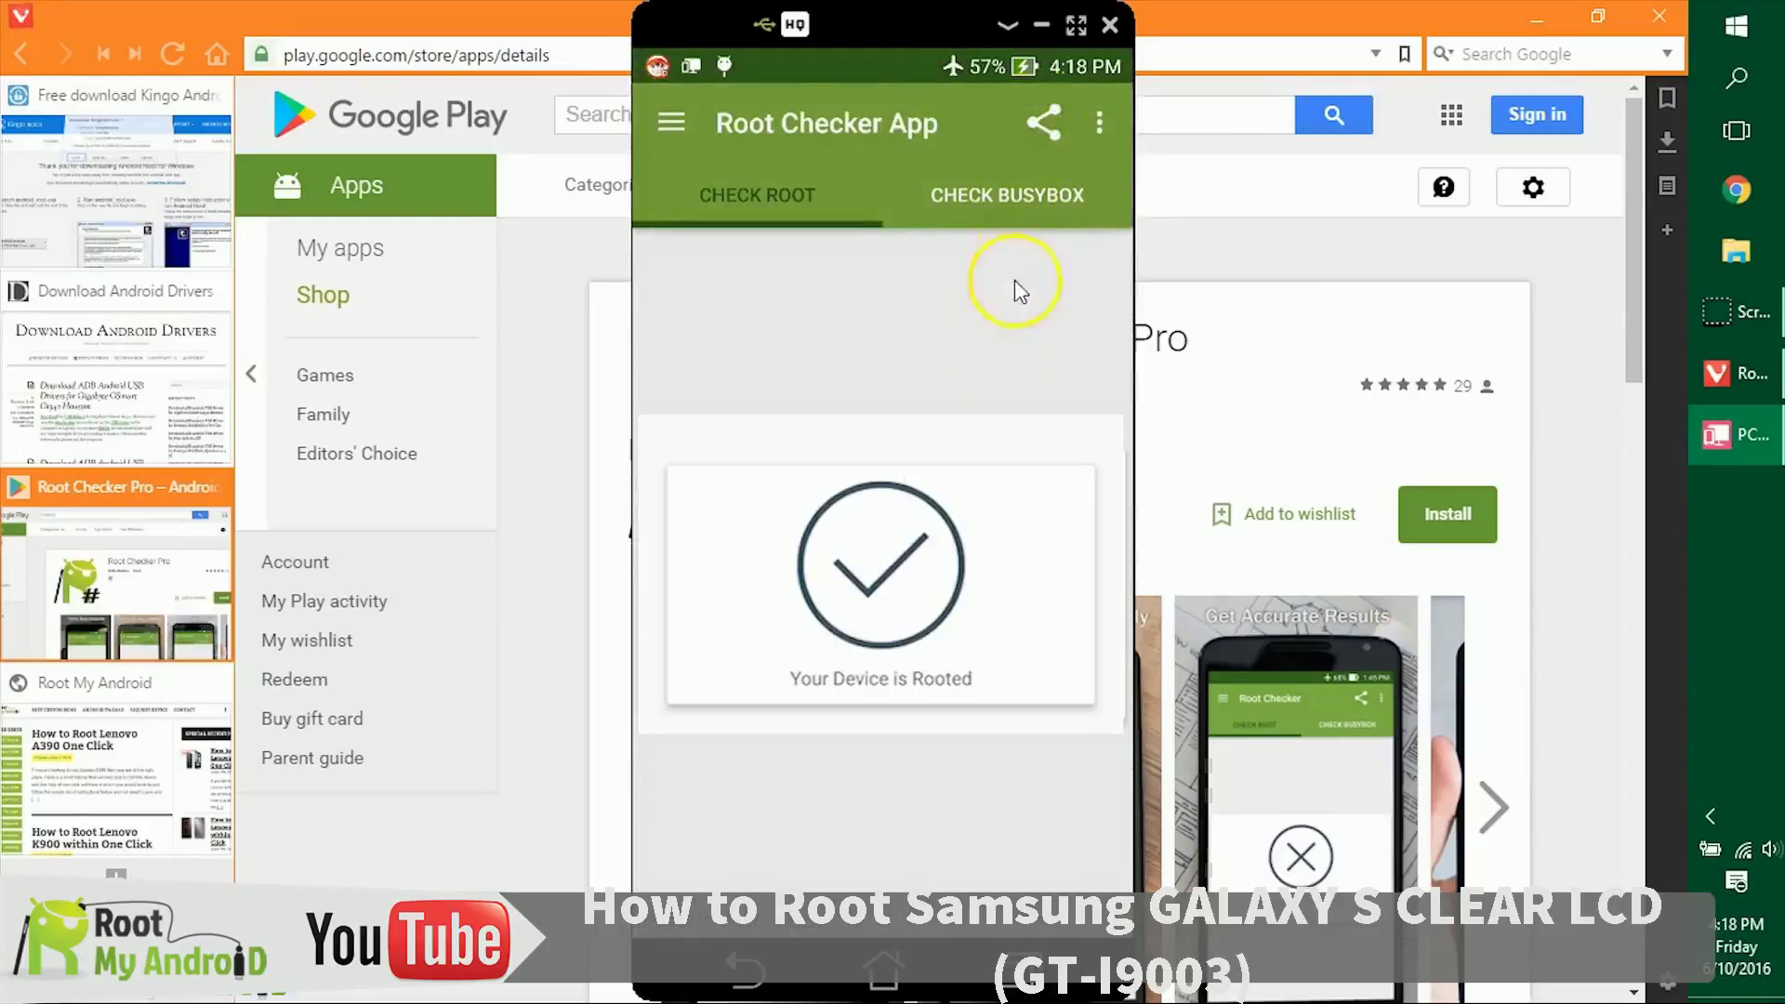
- Back out of Root Checker and close the PC Link phone mirror
key("Escape")
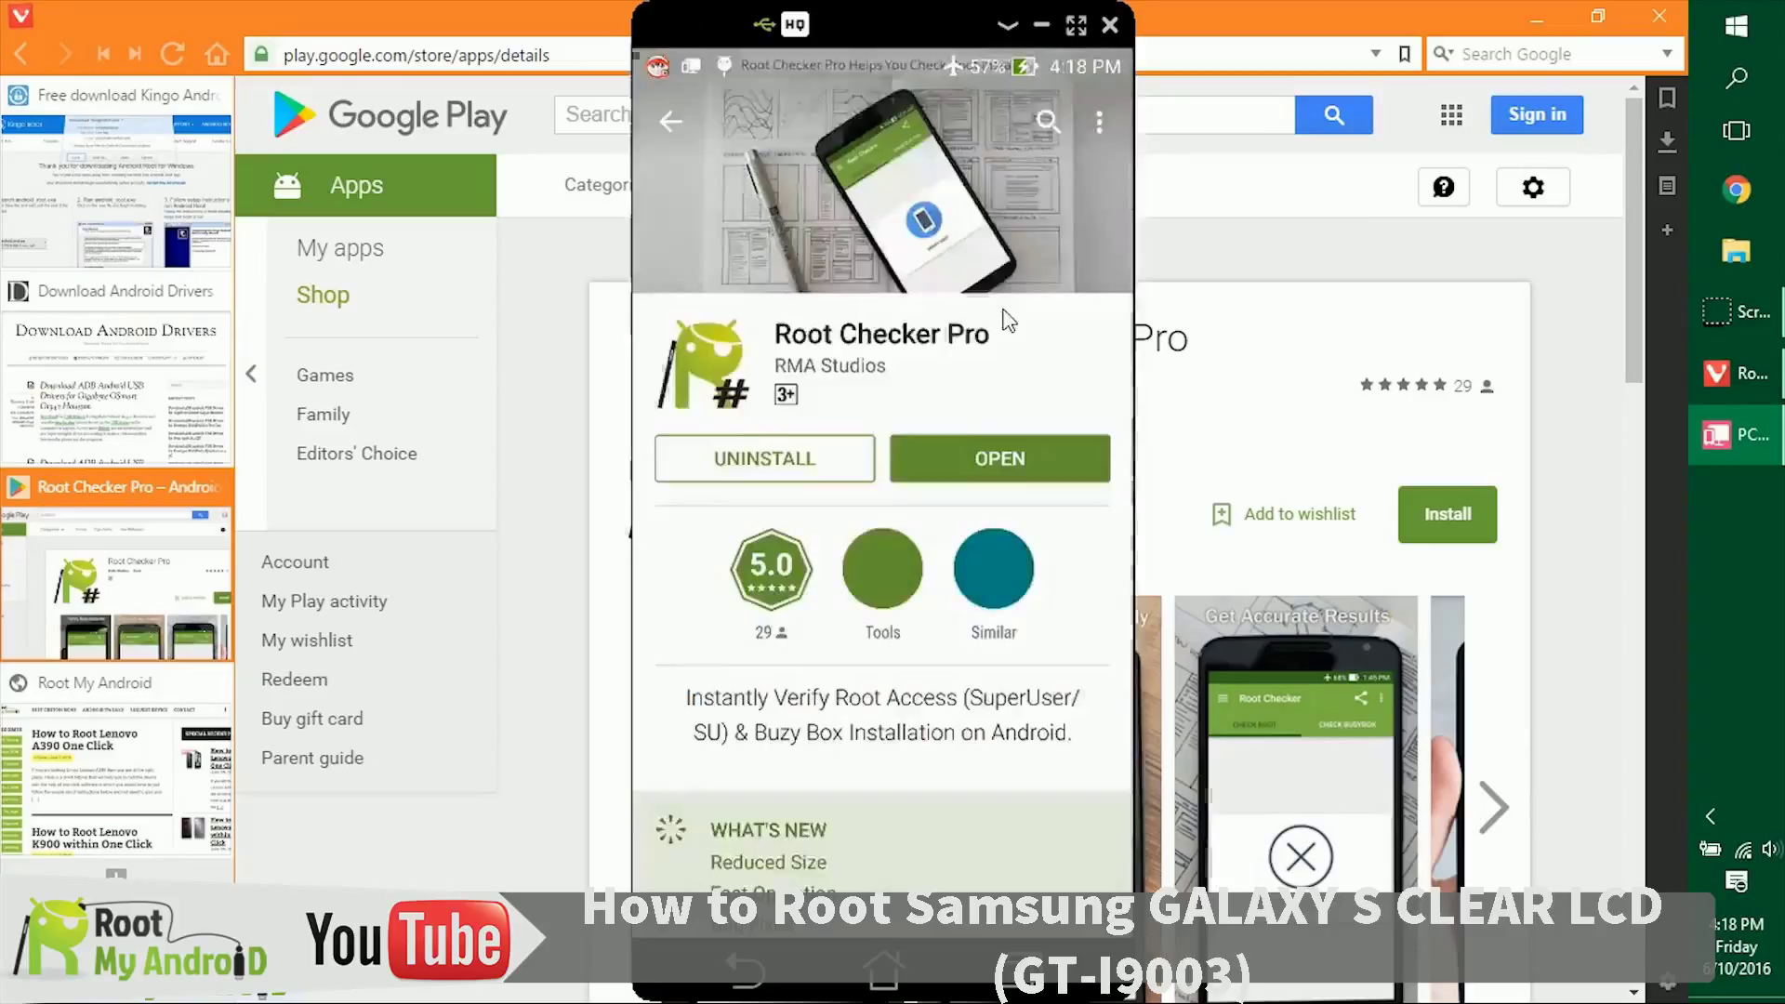
key("Escape")
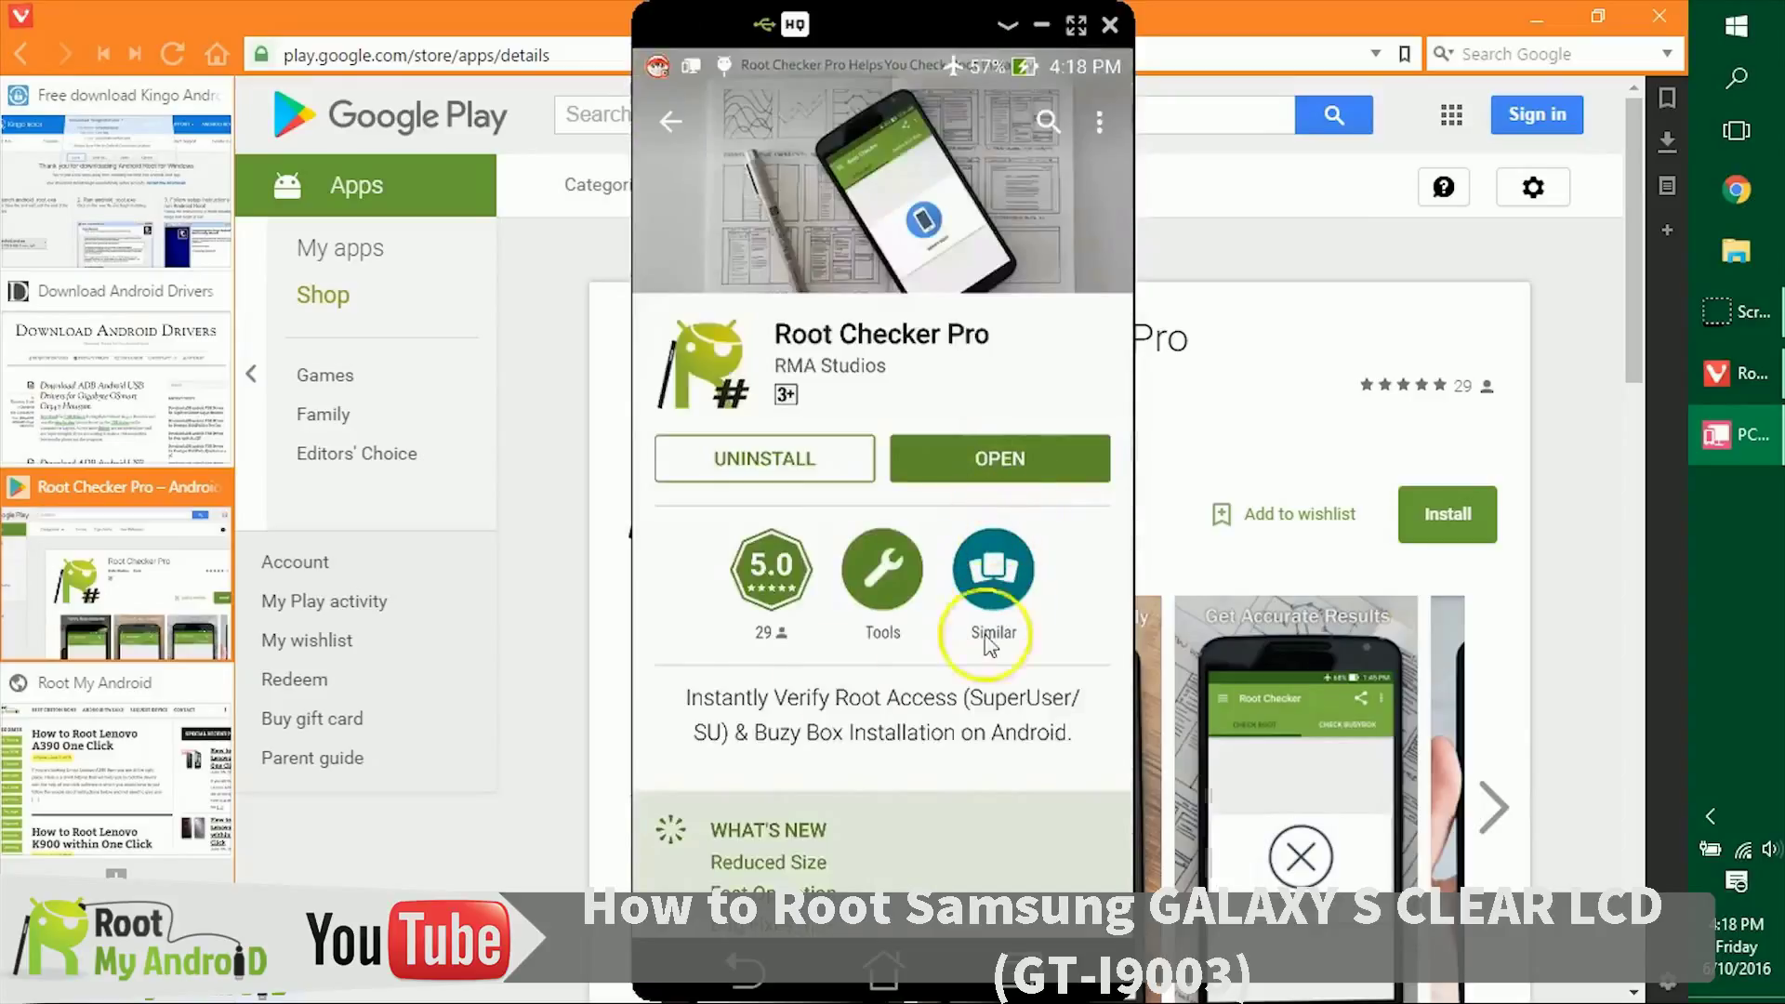
left_click(1131, 214)
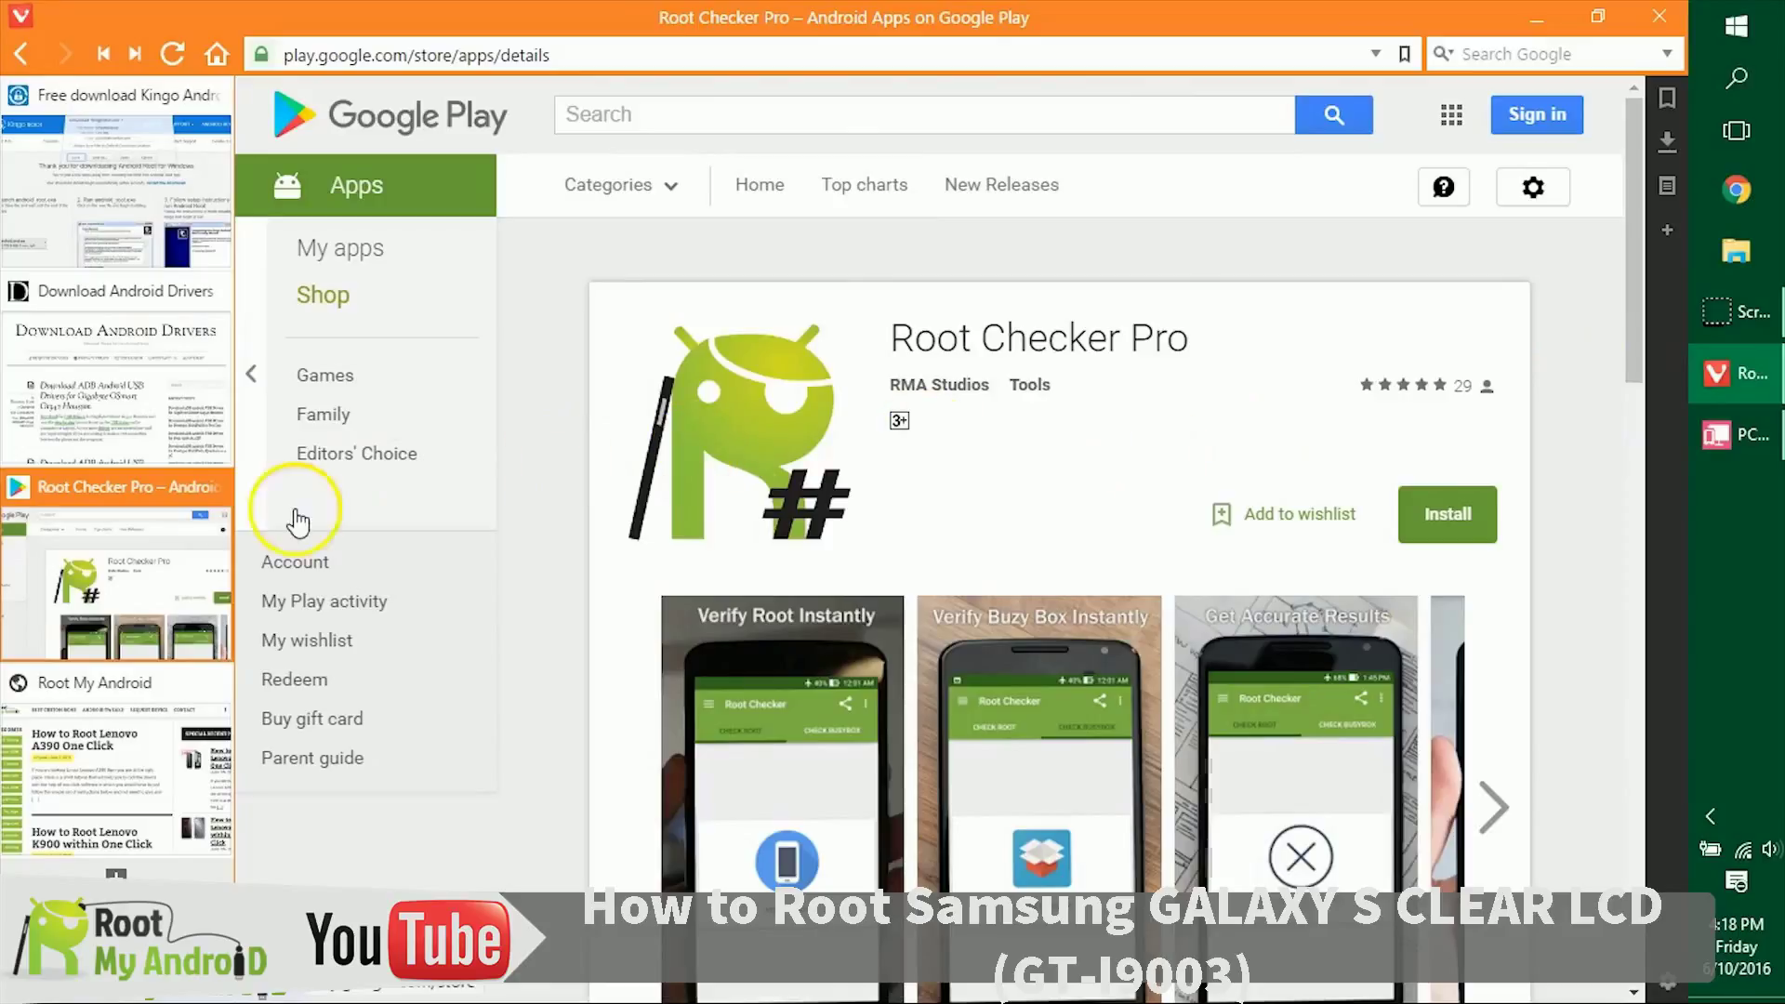
- Switch to the Root My Android tab and browse its Featured category posts
left_click(105, 772)
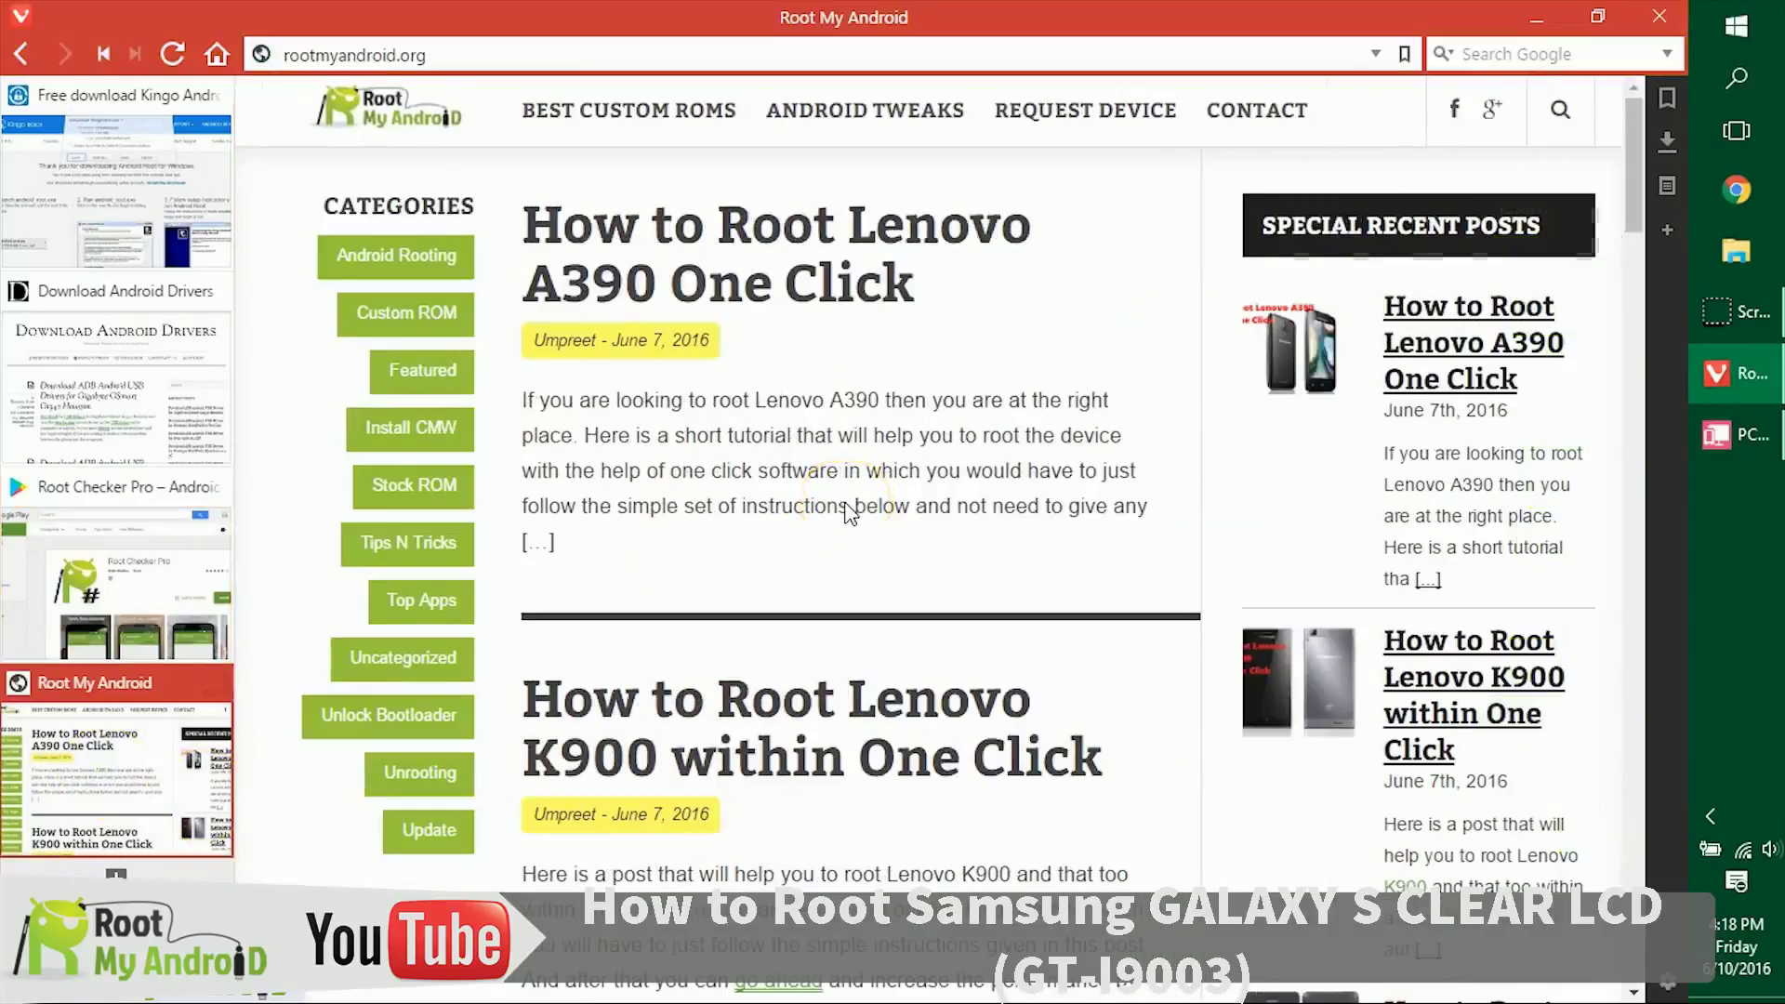
left_click(423, 370)
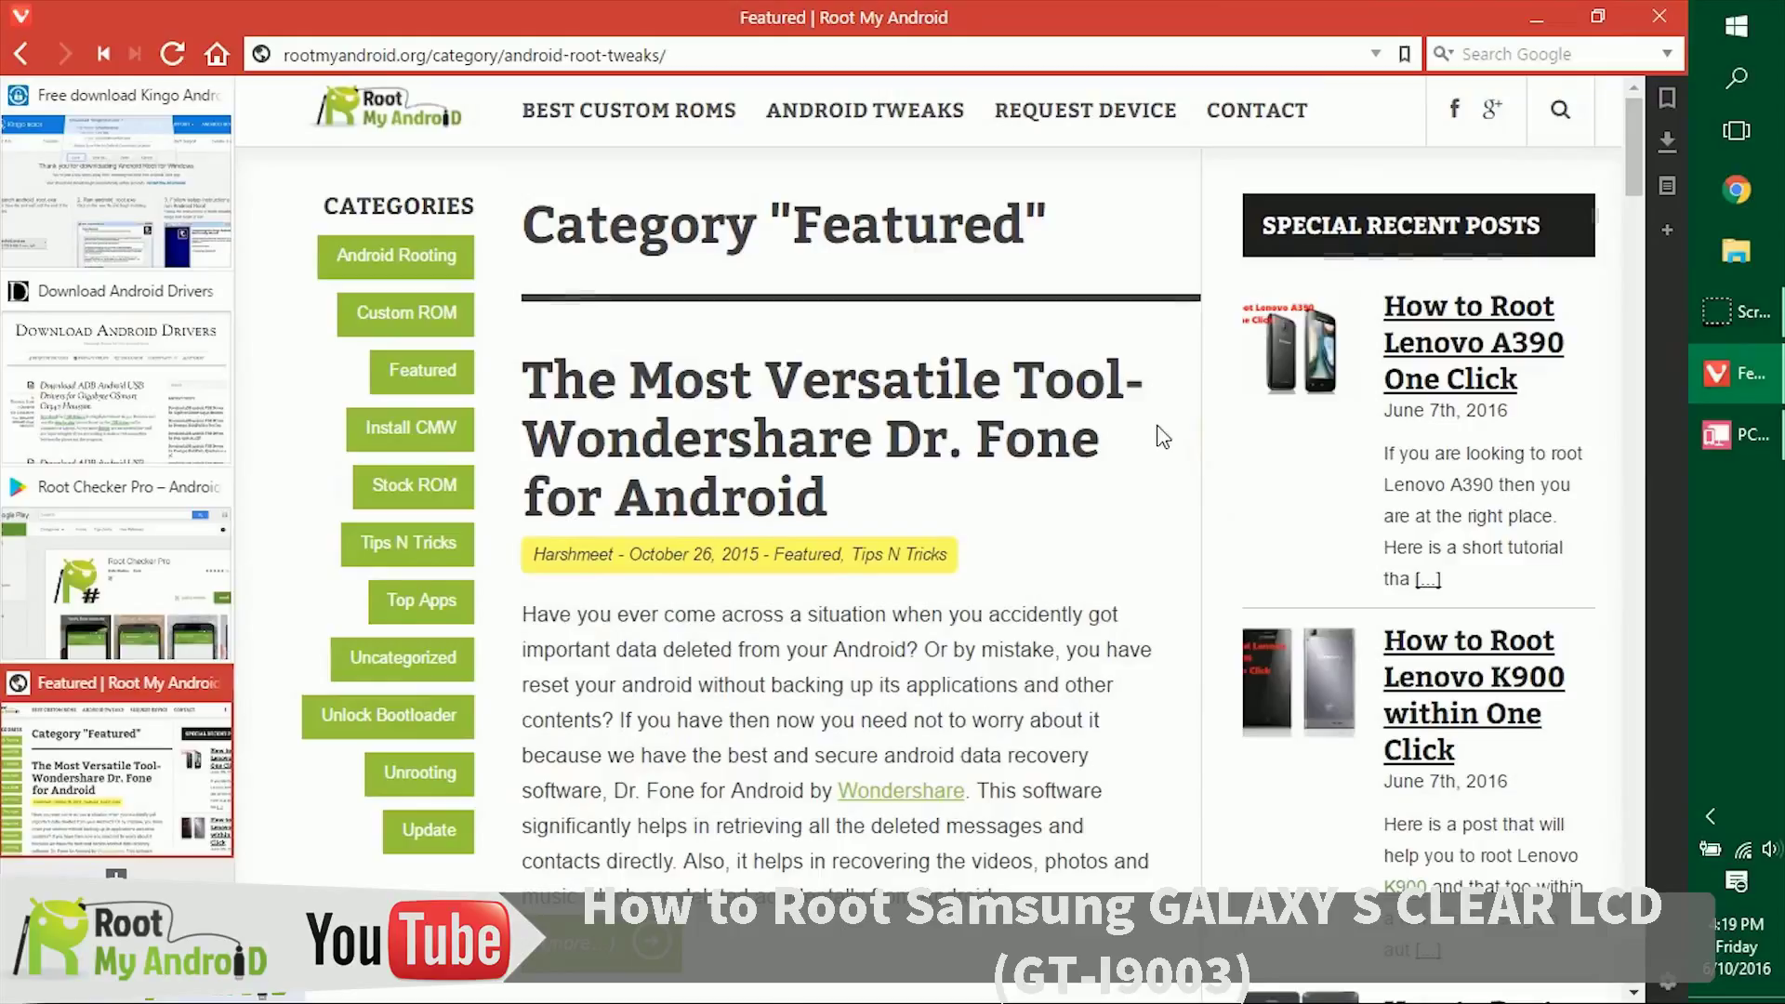
scroll(1162, 437, "down", 5)
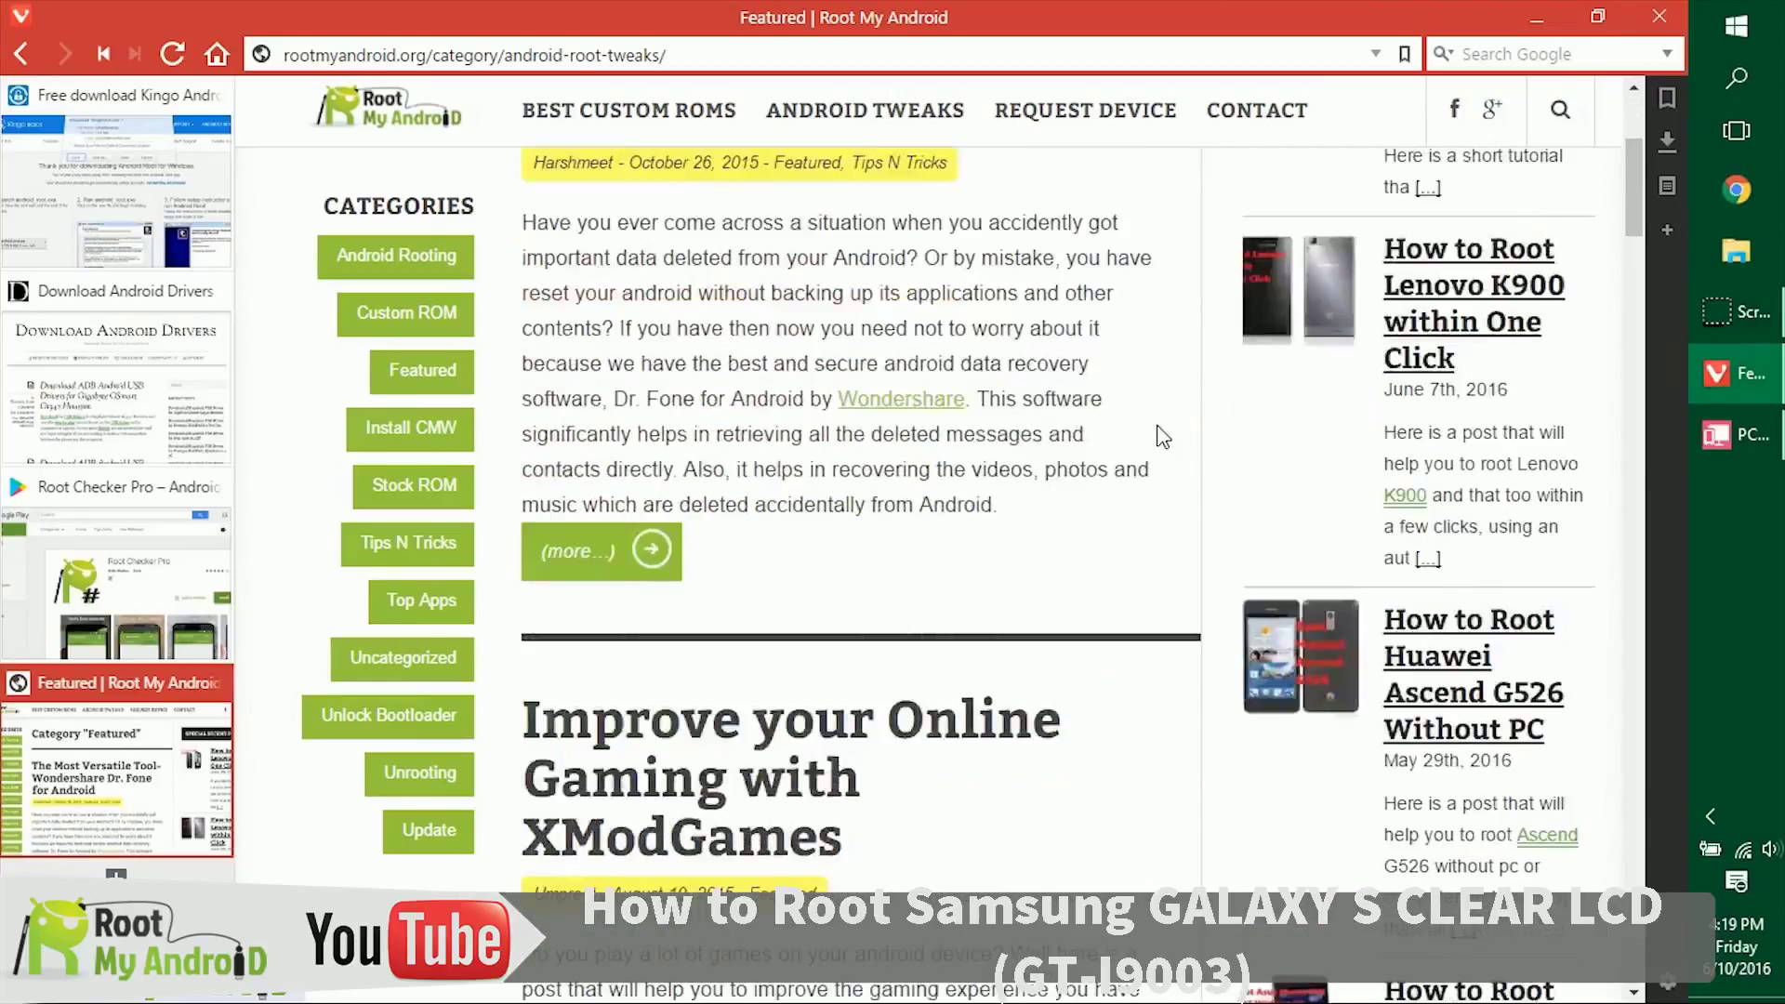
scroll(1162, 436, "down", 3)
left_click(1171, 509)
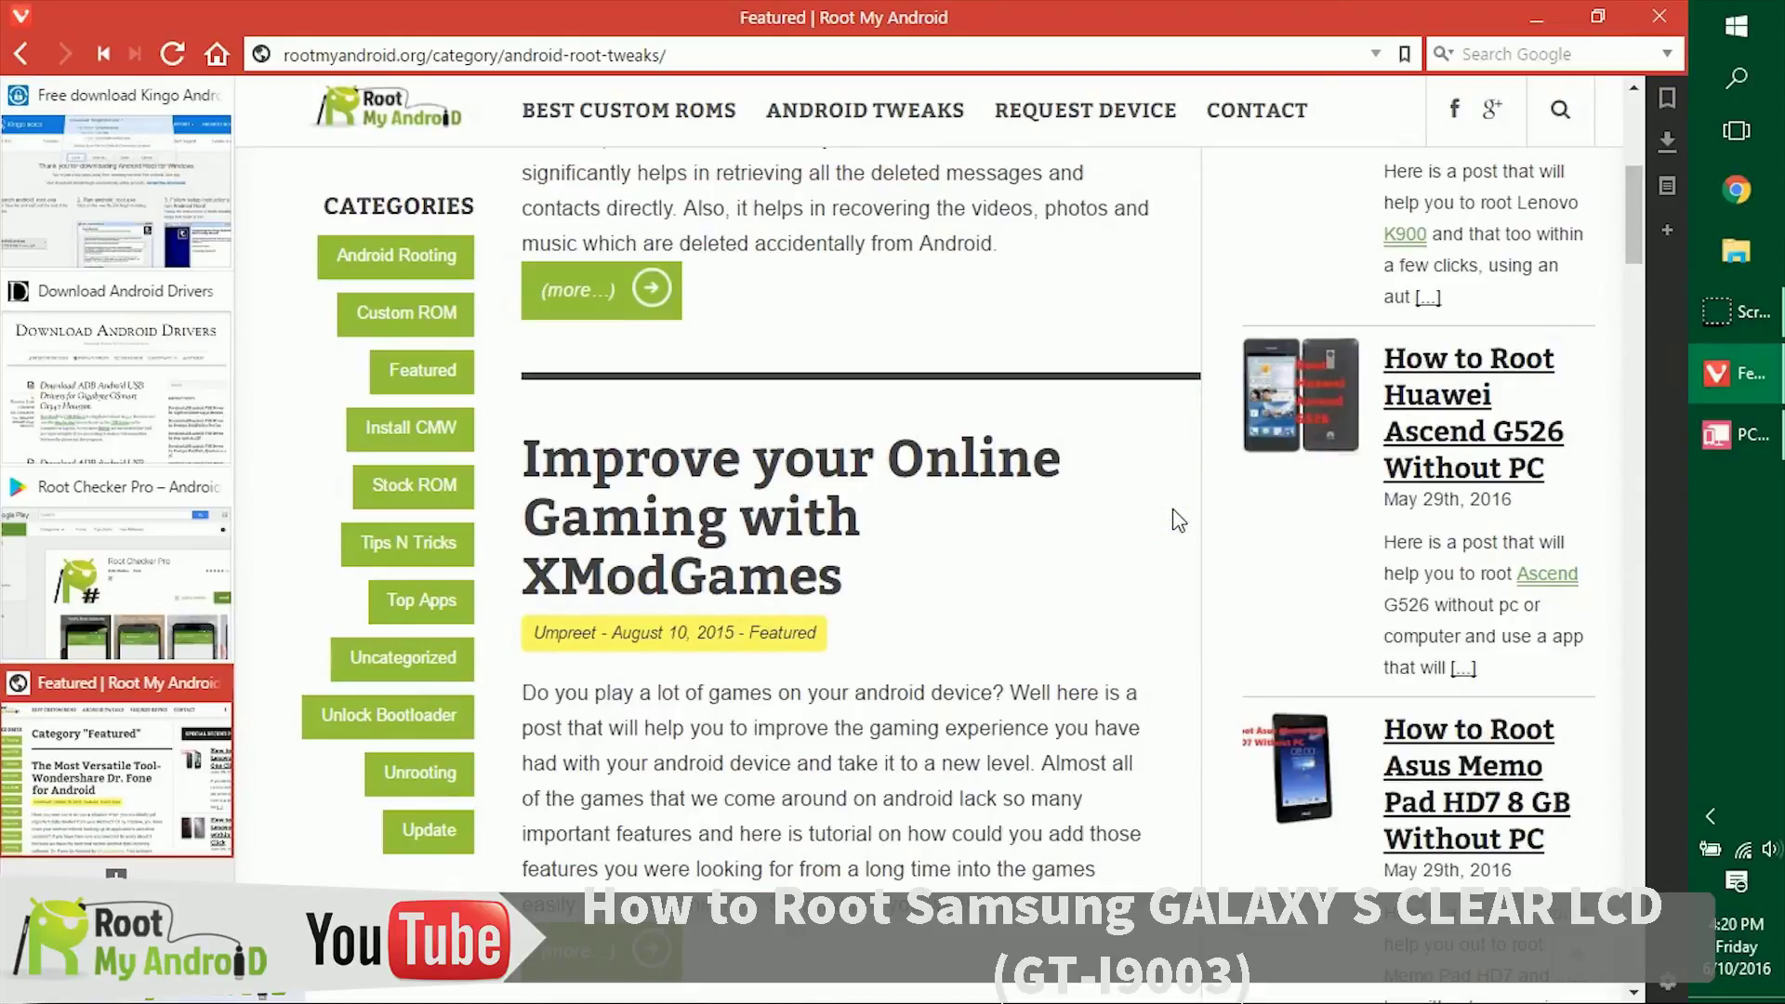
left_click(1129, 520)
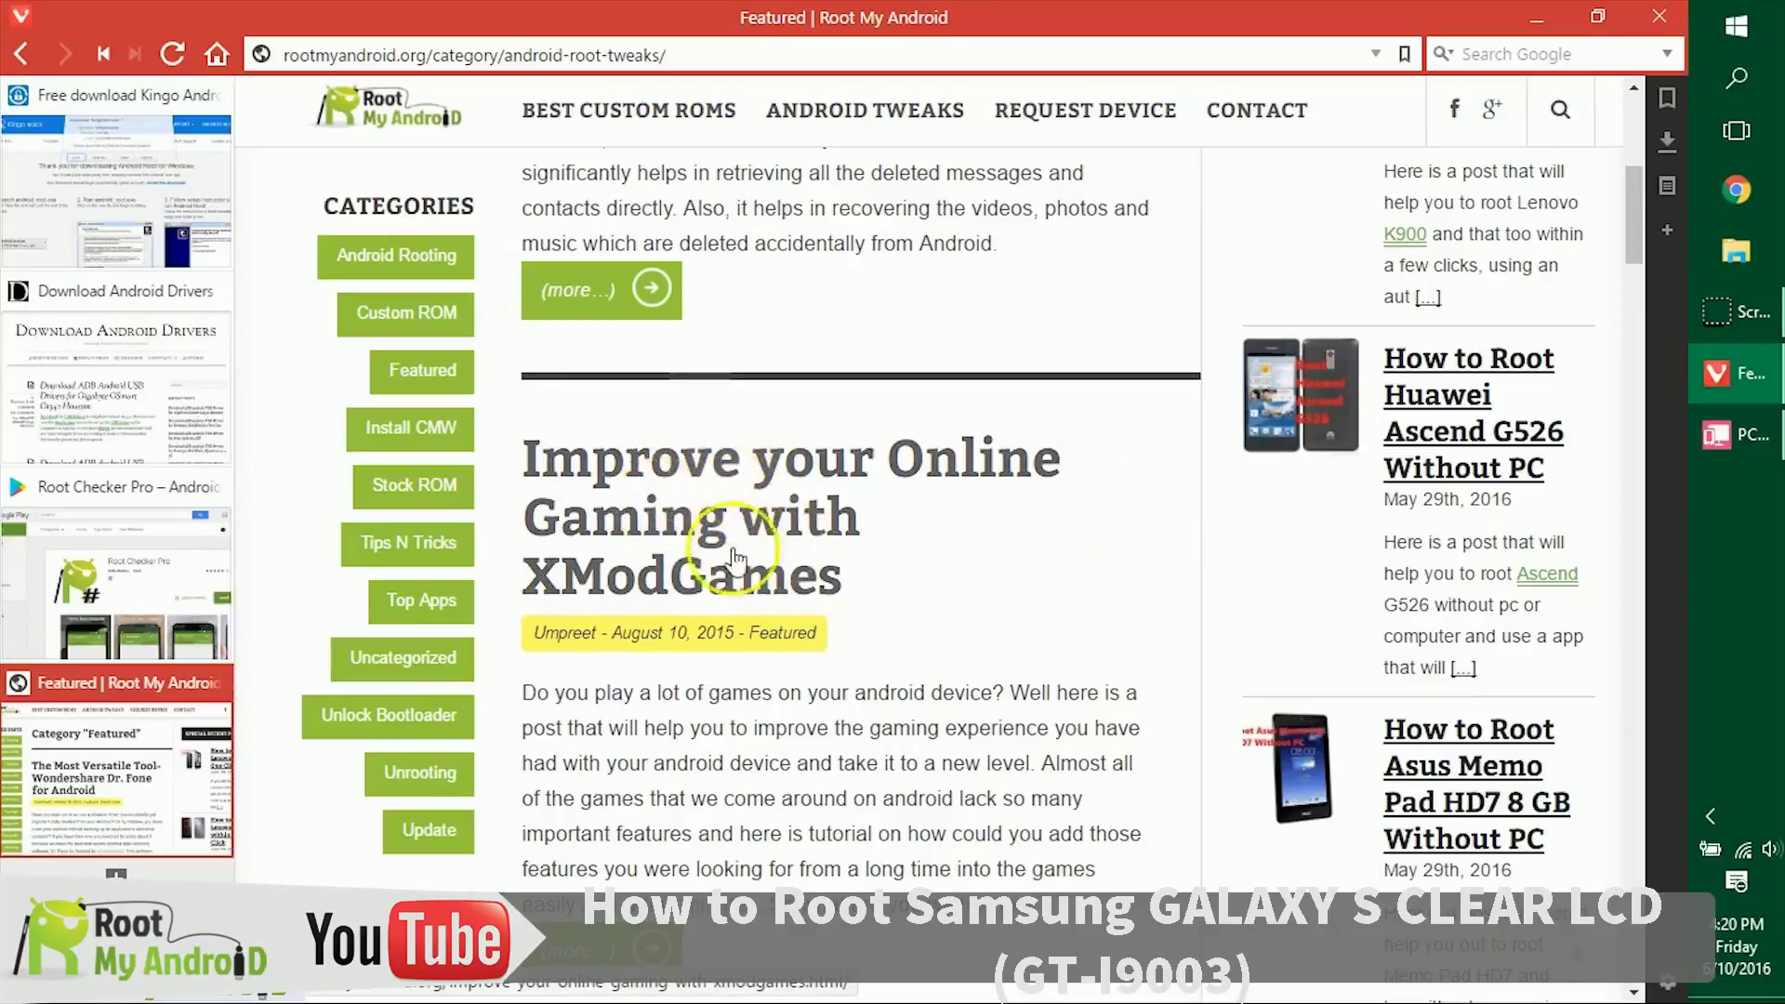
scroll(739, 488, "down", 3)
scroll(1074, 432, "down", 6)
scroll(1102, 430, "down", 4)
scroll(1102, 558, "down", 4)
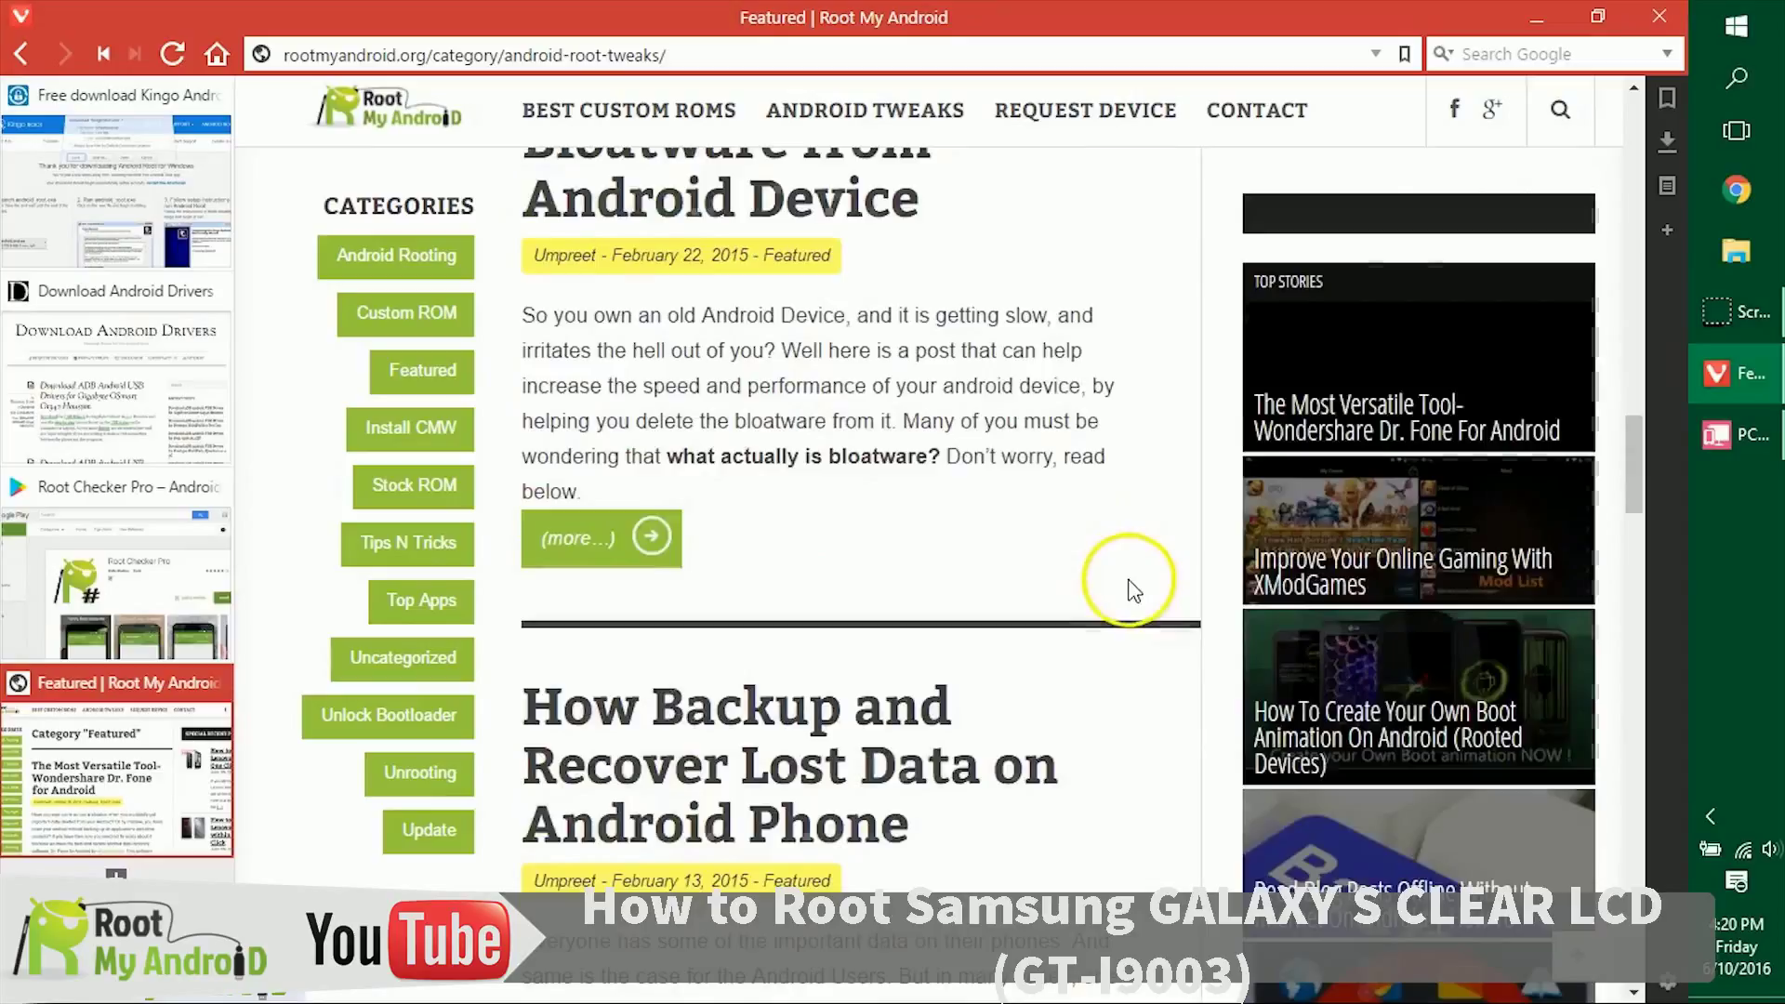
scroll(1103, 558, "up", 4)
scroll(1092, 537, "up", 6)
scroll(1092, 537, "up", 6)
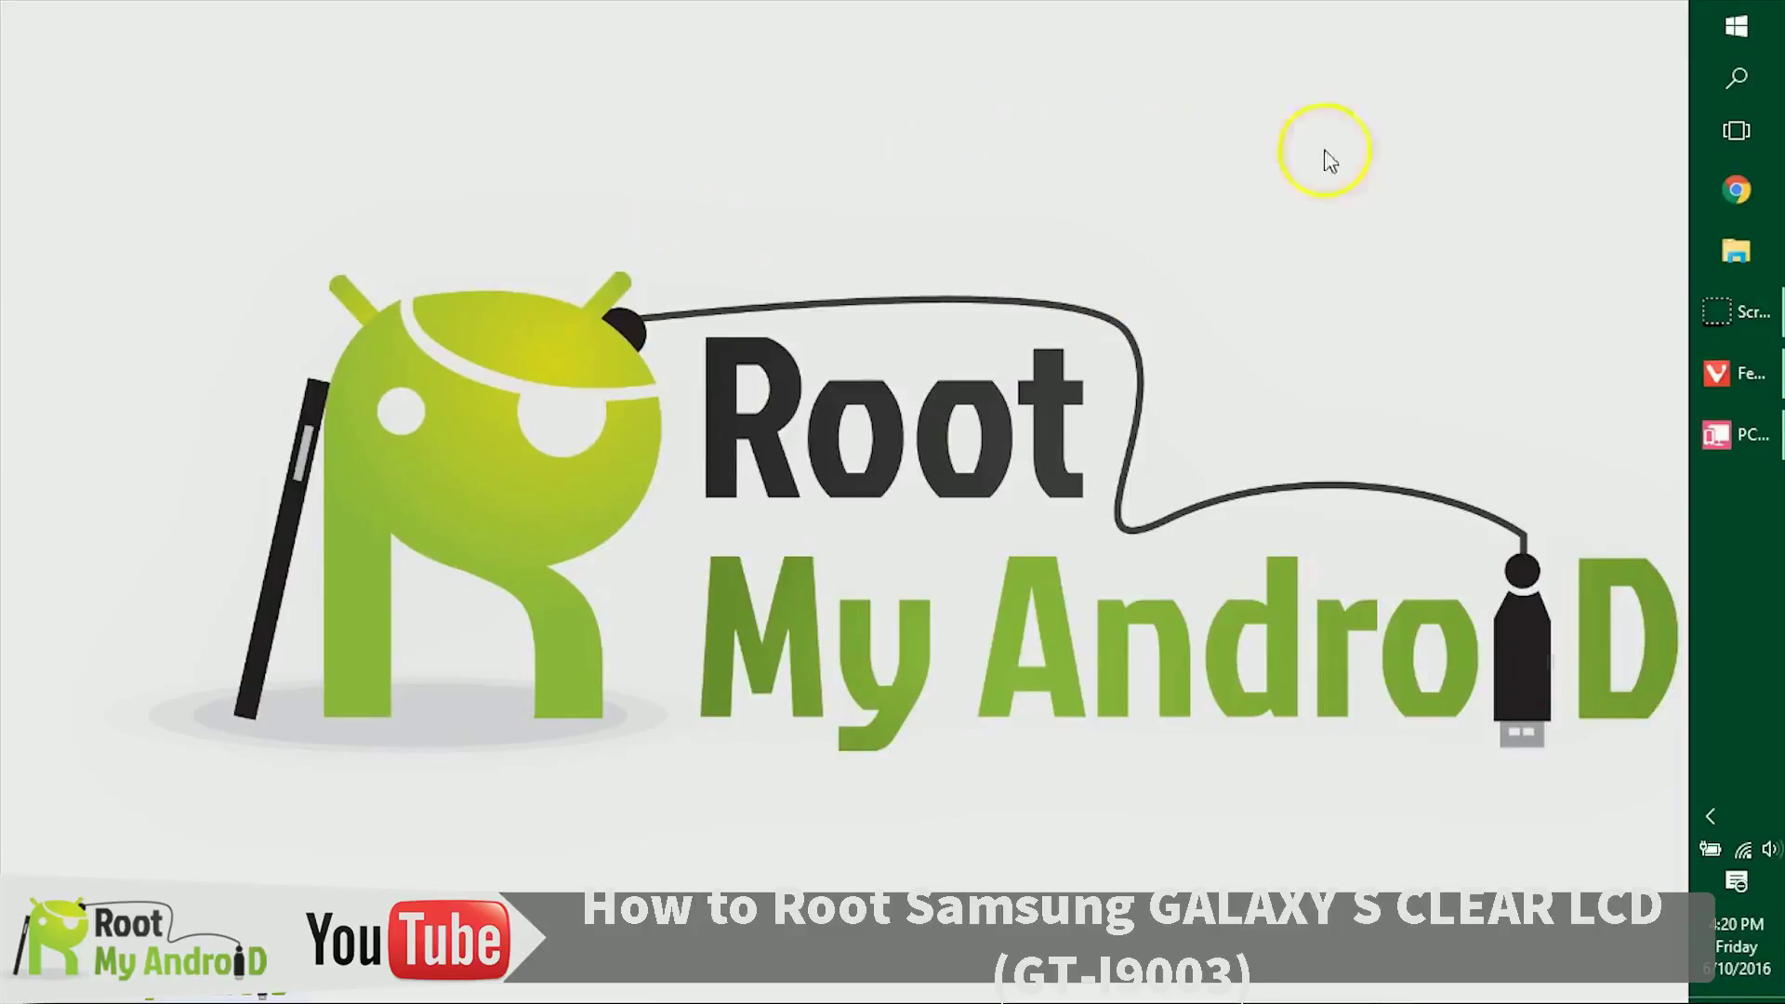
- Return to Vivaldi and open Root My Android's CONTACT page with its message form
left_click(1737, 384)
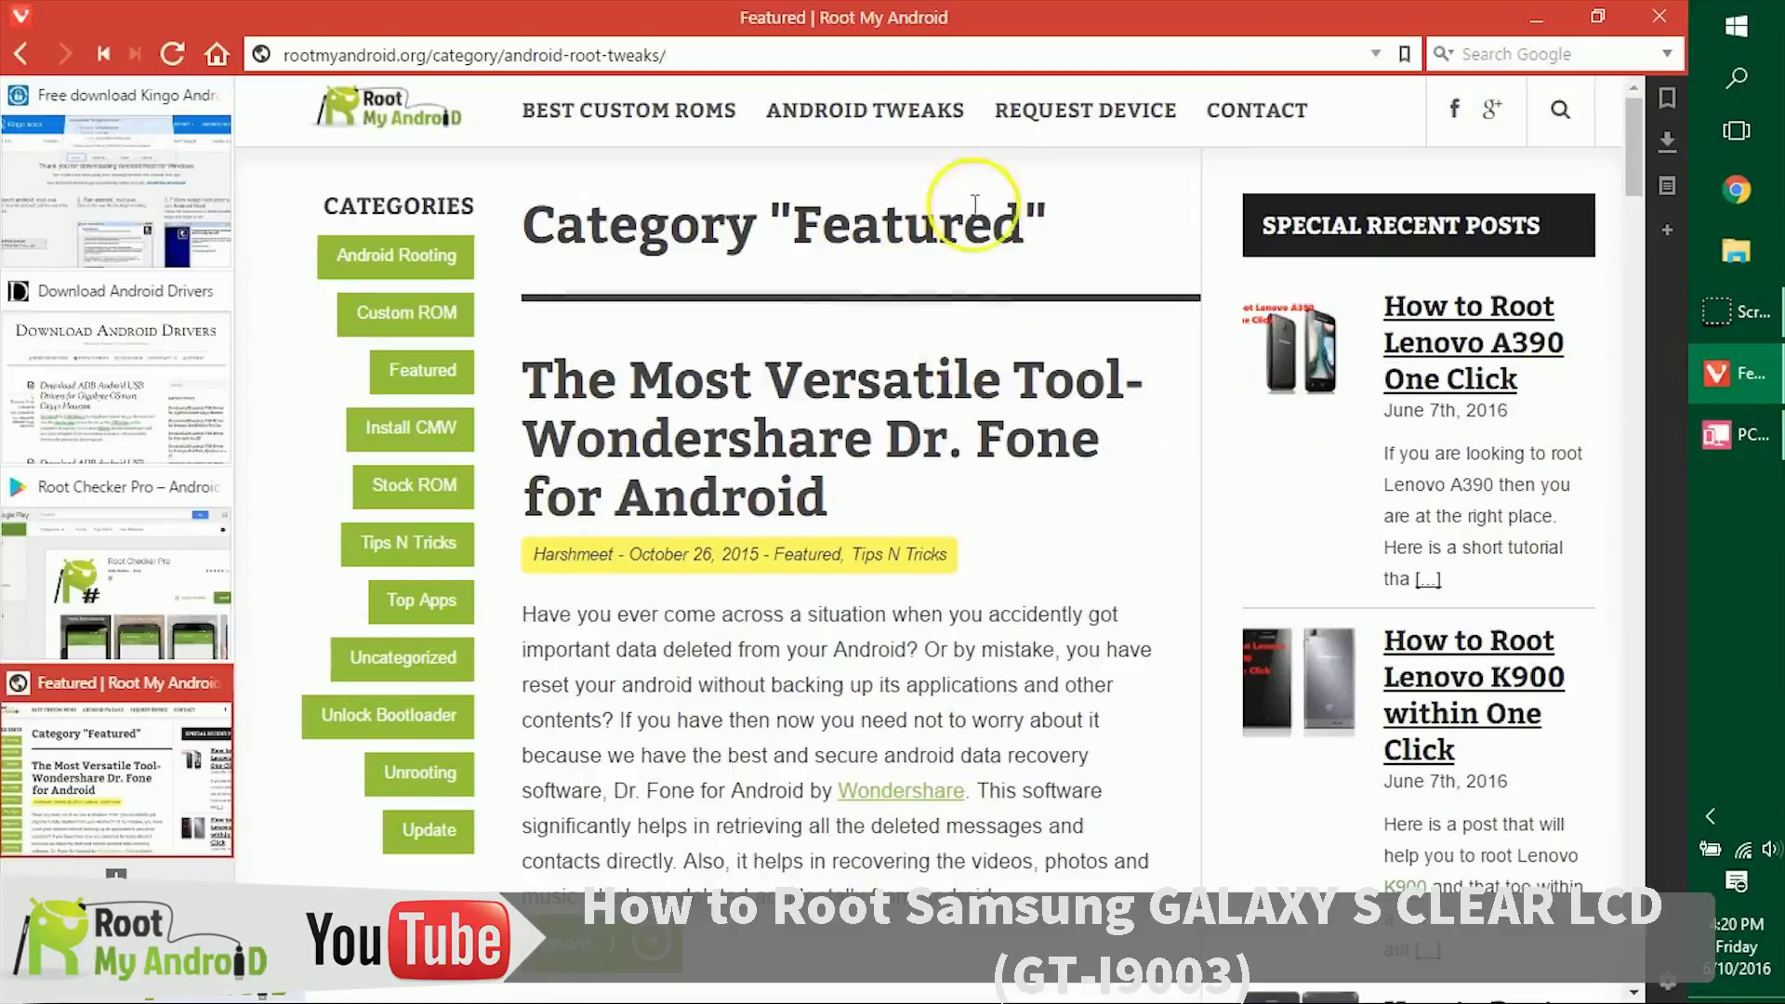
left_click(1257, 110)
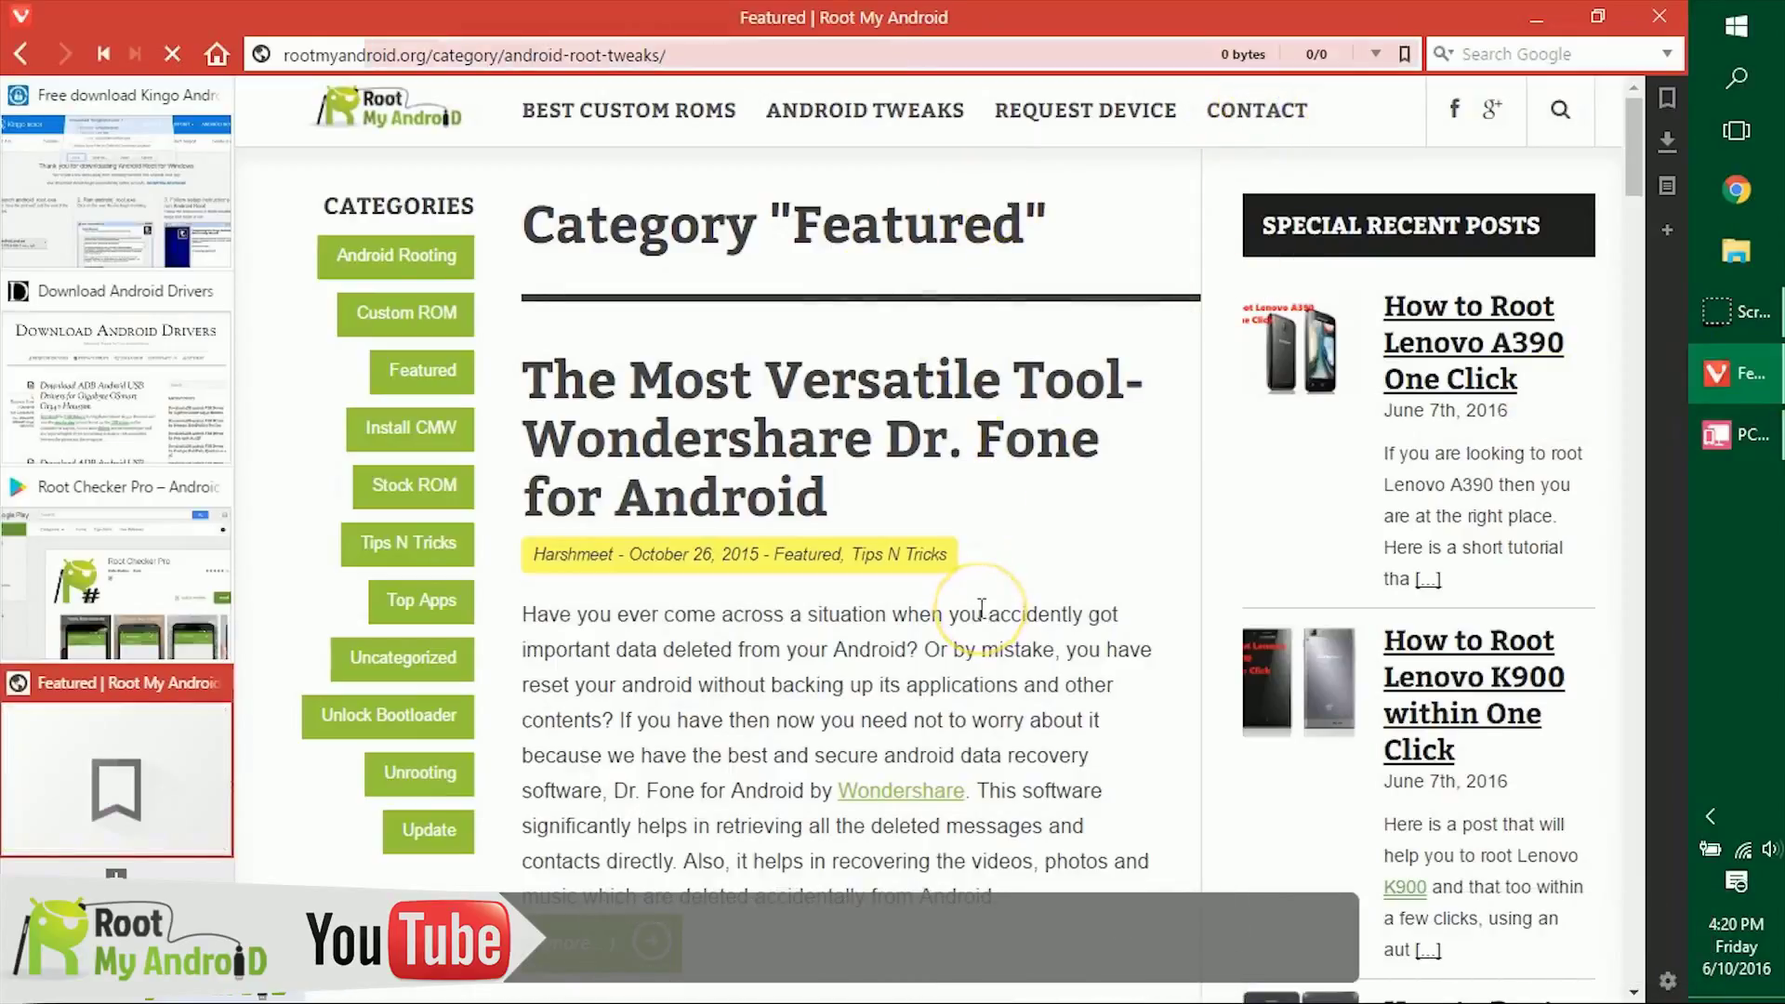
scroll(1008, 604, "down", 3)
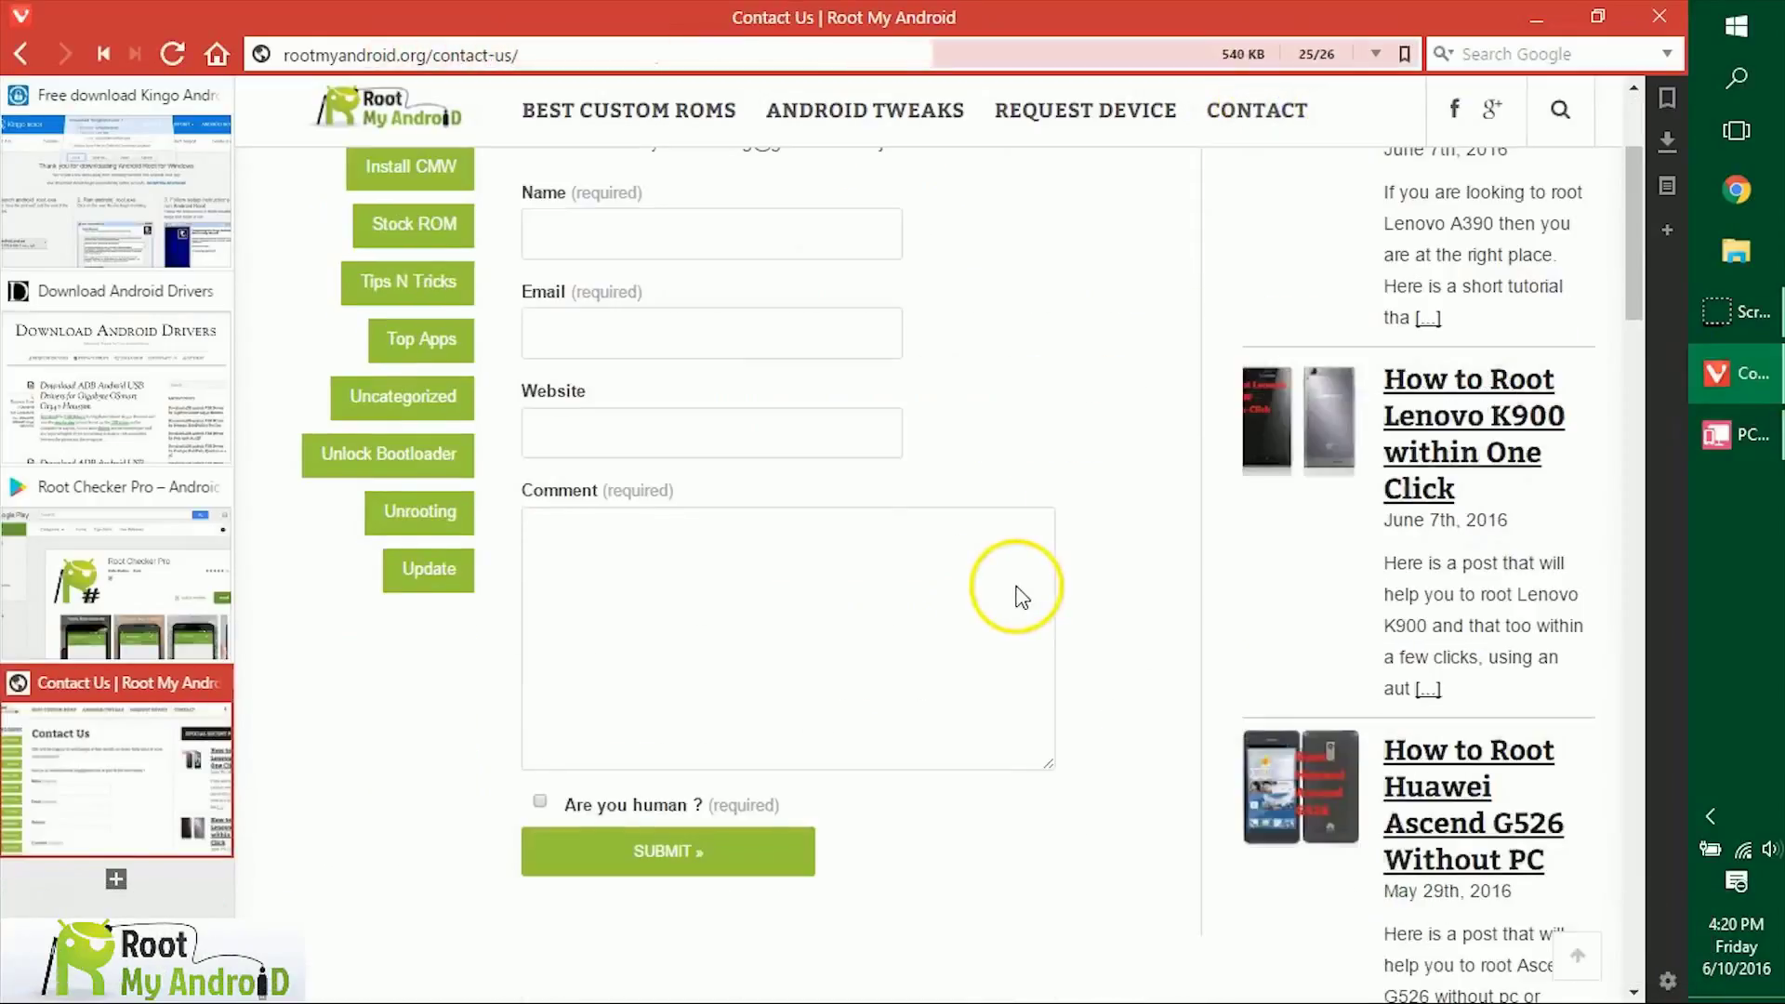
scroll(1102, 628, "up", 3)
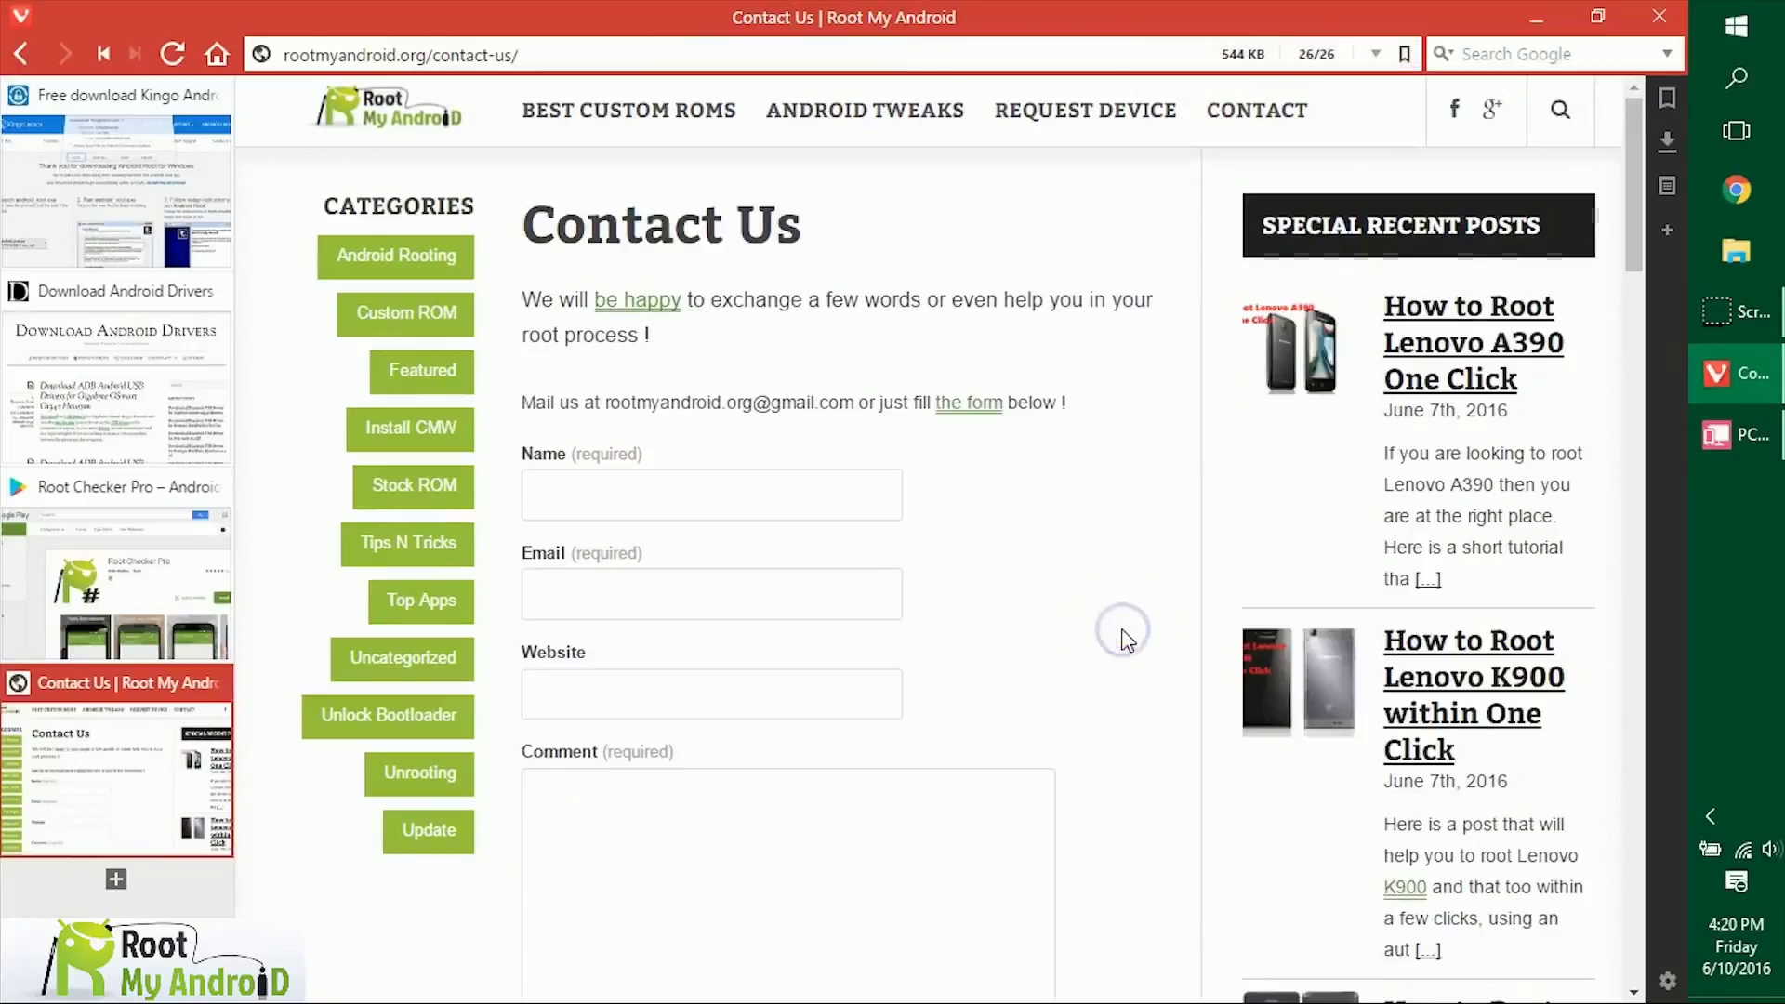